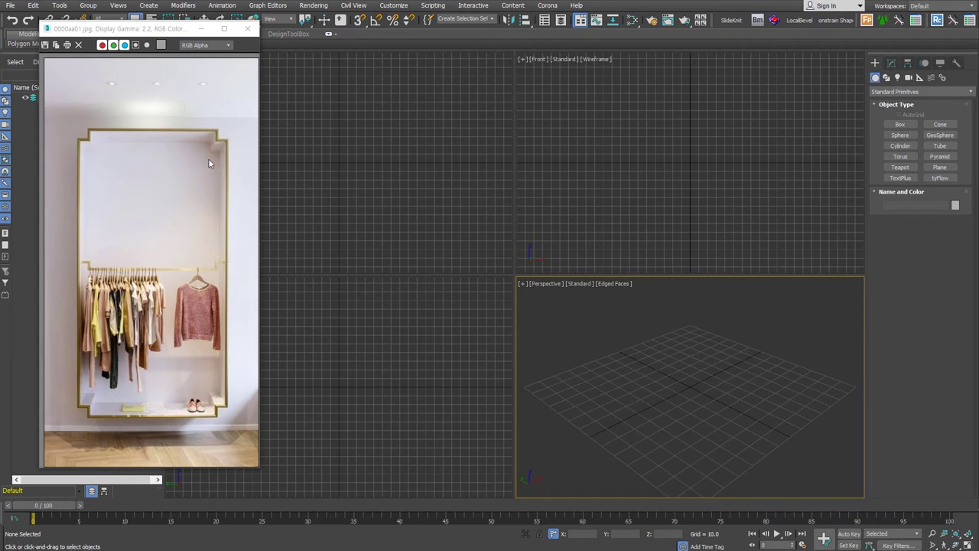
# Step: Close the 0000aa01.jpg photo so the dimensioned 0000aa02.jpg niche image (2400 by 1000) remains
pyautogui.click(247, 28)
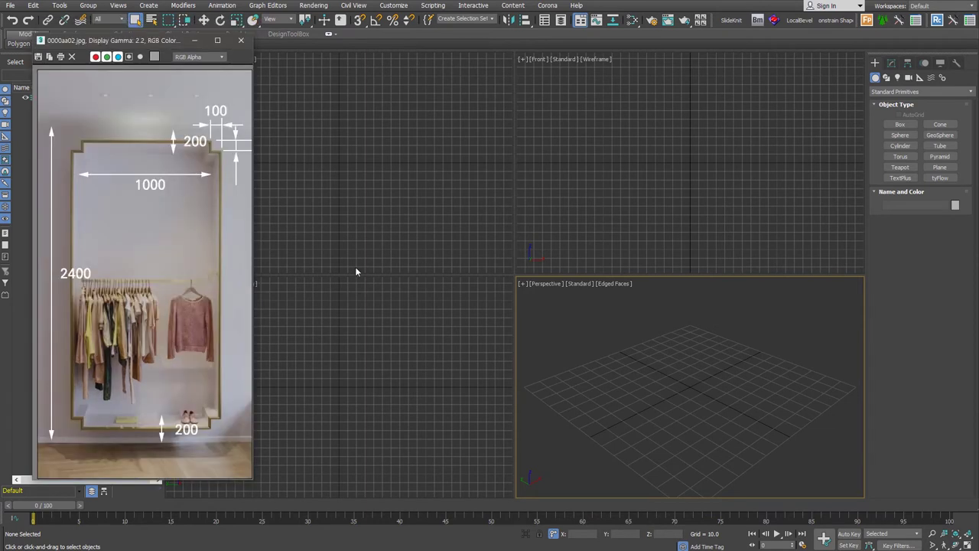
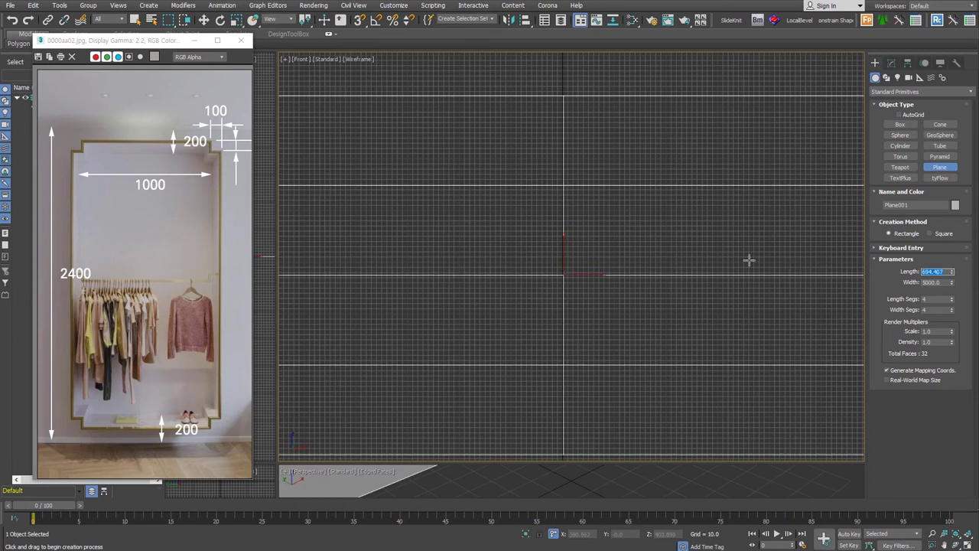
# Step: Set the plane's length to 2400 with one length and one width segment
pyautogui.write('2400.0')
pyautogui.press('Return')
pyautogui.scroll(-4, 619, 240)
pyautogui.rightClick(952, 310)
pyautogui.rightClick(952, 299)
# Step: Keep the plane at height 0 and convert it to an editable poly
pyautogui.press('w')
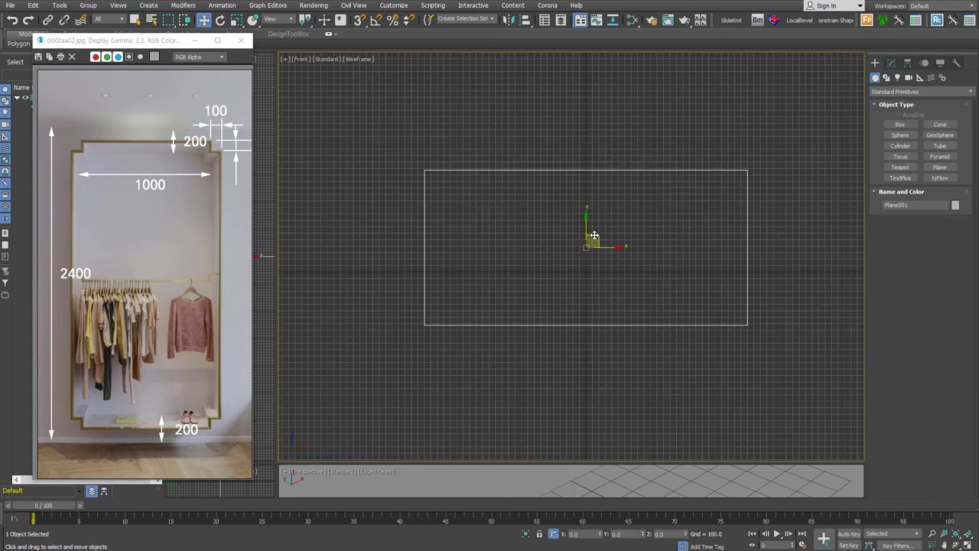
pyautogui.moveTo(590, 273); pyautogui.dragTo(588, 342, button='middle')
pyautogui.scroll(2, 588, 342)
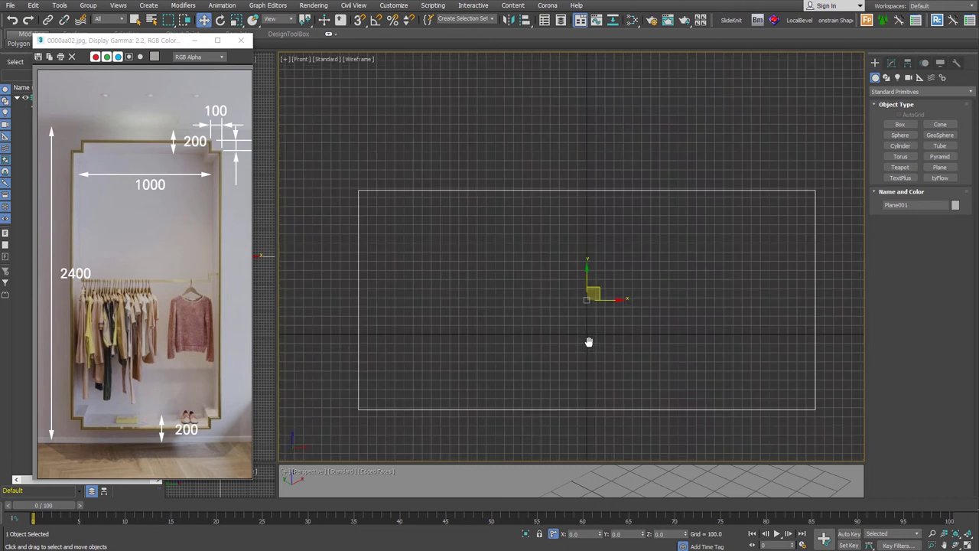
pyautogui.moveTo(587, 272); pyautogui.dragTo(587, 207)
pyautogui.hotkey('ctrl', 'z')
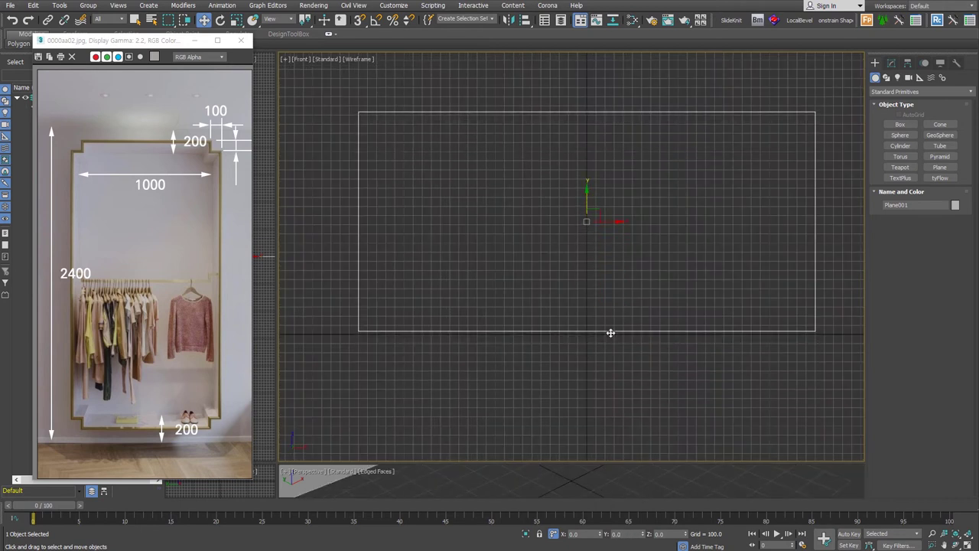
pyautogui.moveTo(581, 241); pyautogui.dragTo(573, 267, button='middle')
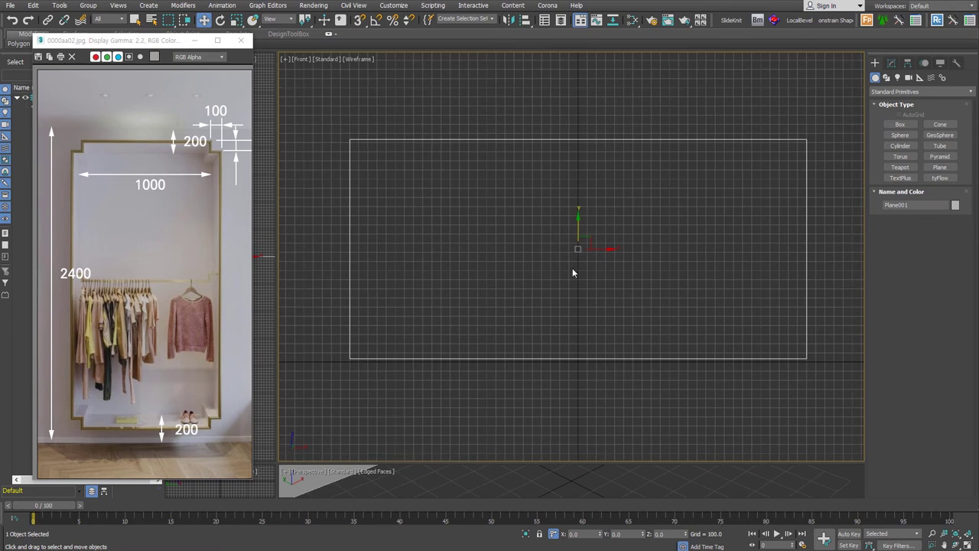
pyautogui.rightClick(572, 268)
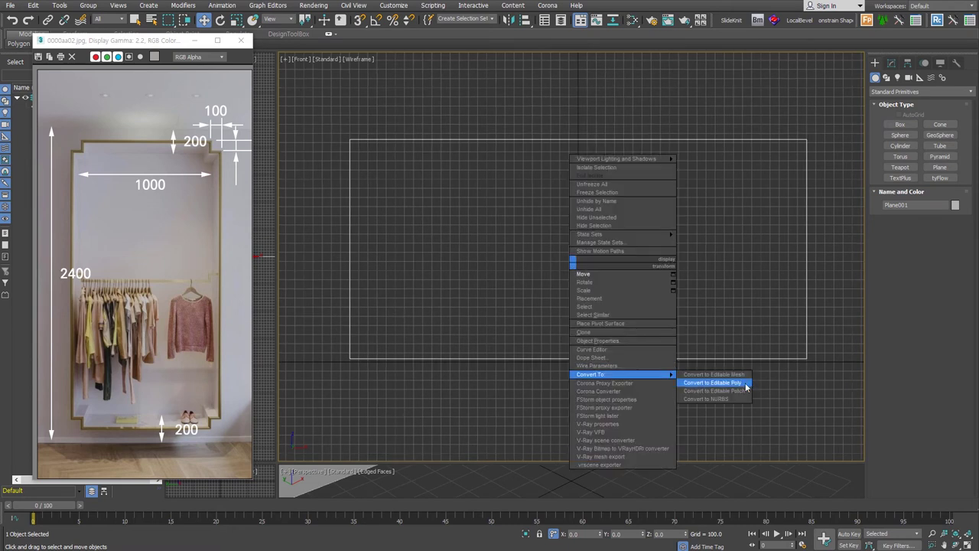
pyautogui.click(742, 383)
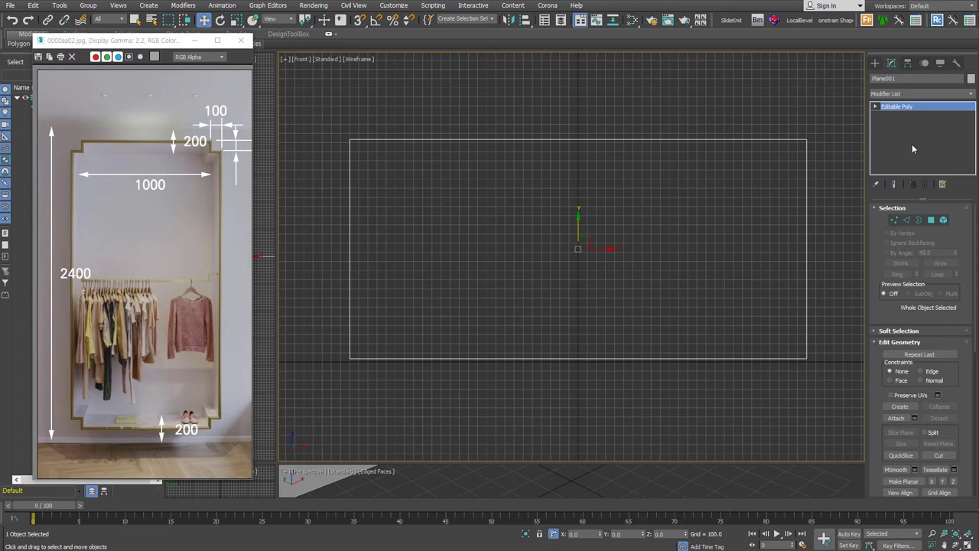
# Step: Add an Edit Poly modifier and test connecting the top and bottom edges, then undo it
pyautogui.hotkey('alt', 'e')
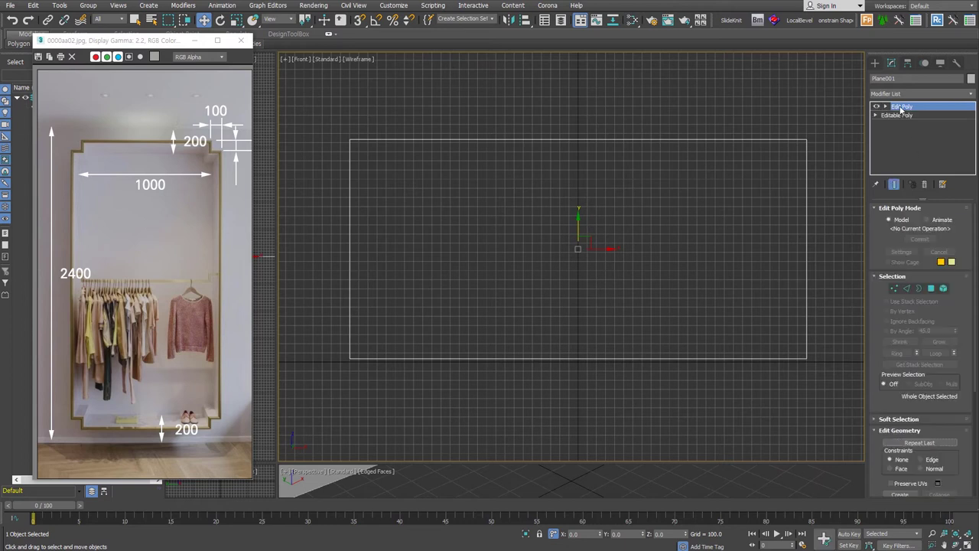
pyautogui.press('2')
pyautogui.moveTo(691, 114); pyautogui.dragTo(638, 411)
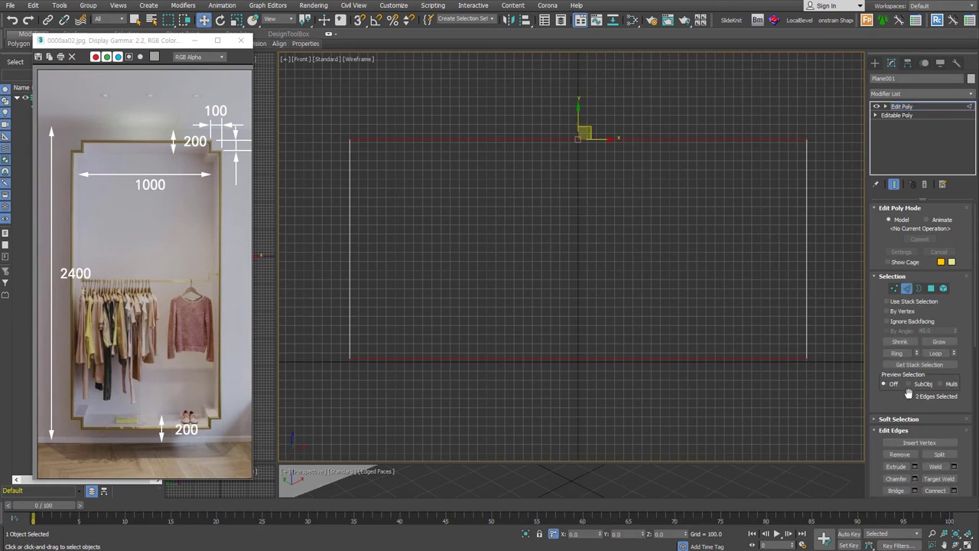
pyautogui.scroll(-3, 937, 363)
pyautogui.click(937, 358)
pyautogui.hotkey('ctrl', 'z')
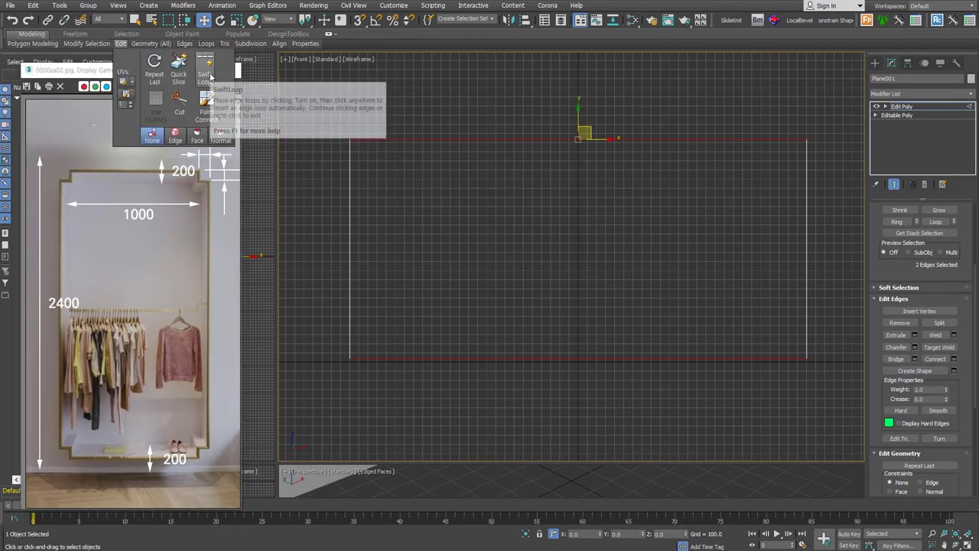
pyautogui.click(207, 73)
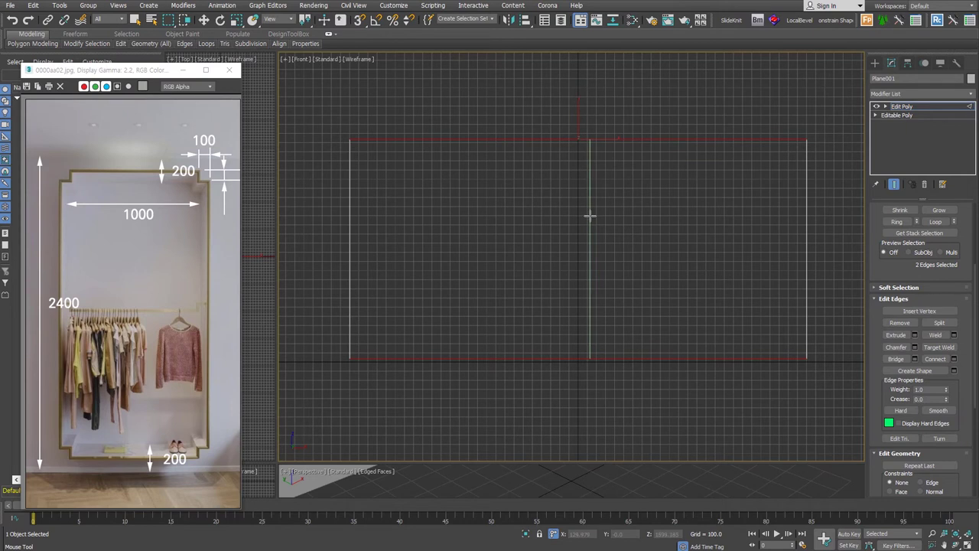
pyautogui.rightClick(590, 215)
pyautogui.click(635, 382)
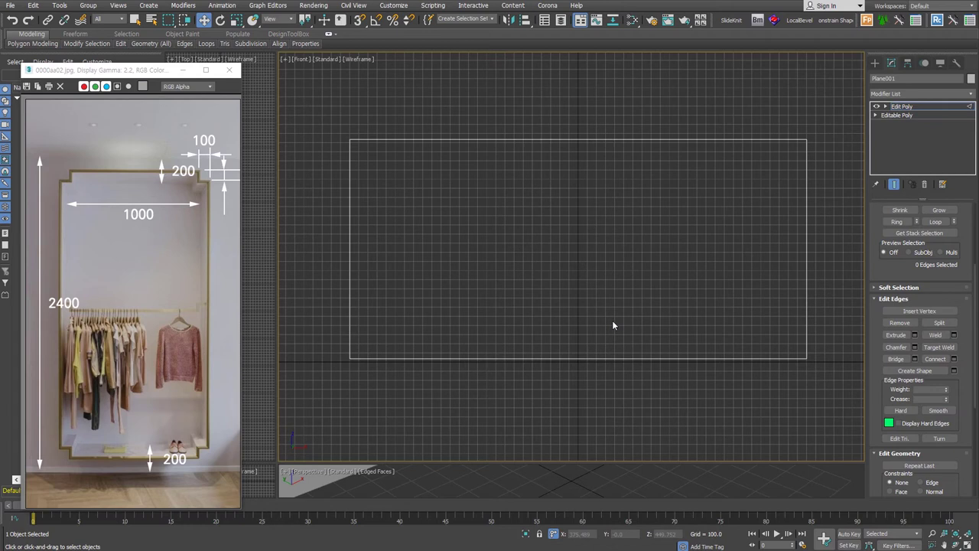
# Step: Insert a vertical edge loop, chamfer it 500 into two edges, and shift them right
pyautogui.hotkey('shift', 'alt', 'w')
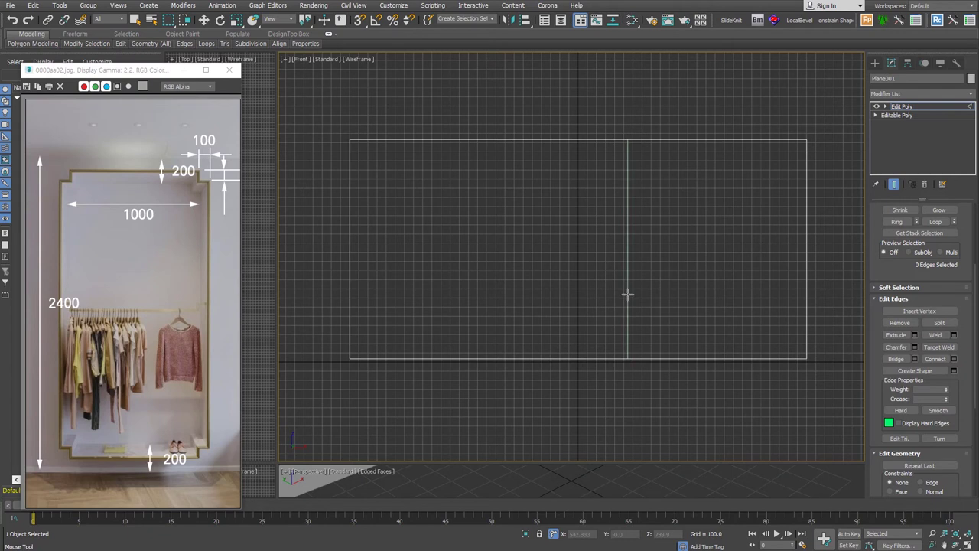
pyautogui.click(632, 250)
pyautogui.rightClick(633, 247)
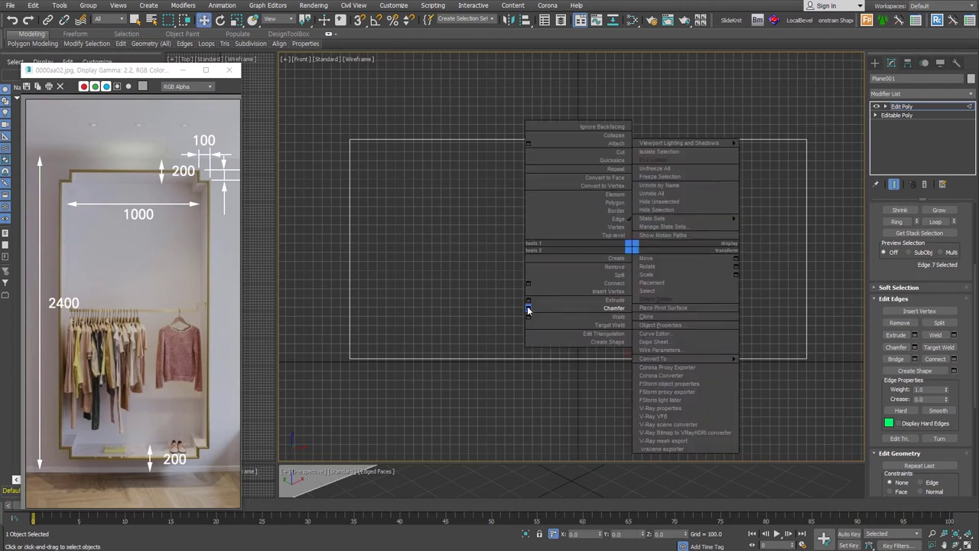
pyautogui.click(528, 309)
pyautogui.write('500')
pyautogui.press('Return')
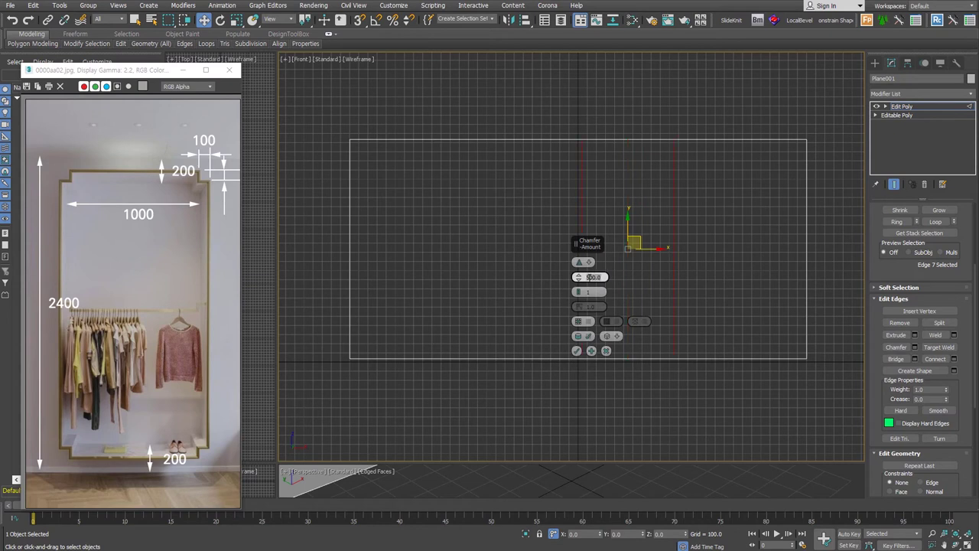
pyautogui.click(577, 350)
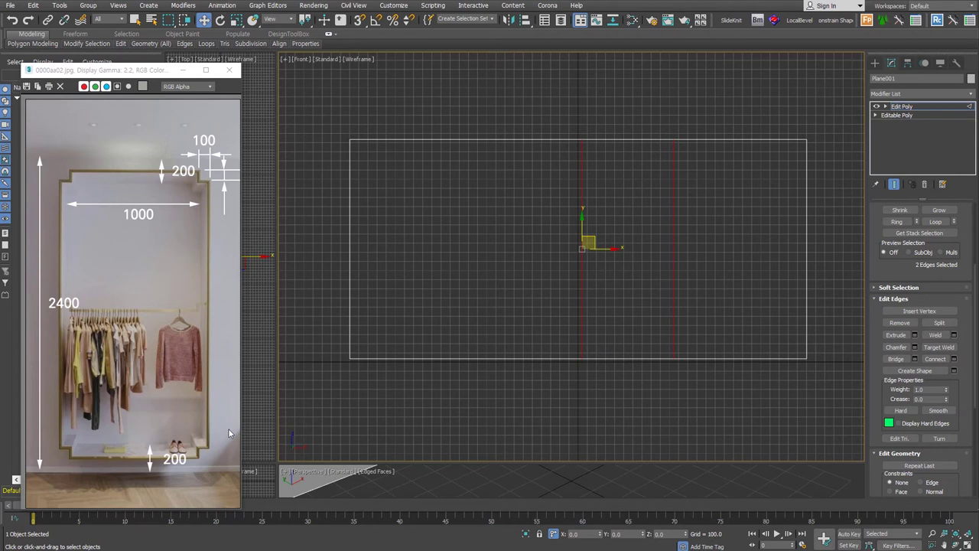
pyautogui.moveTo(605, 248); pyautogui.dragTo(694, 250)
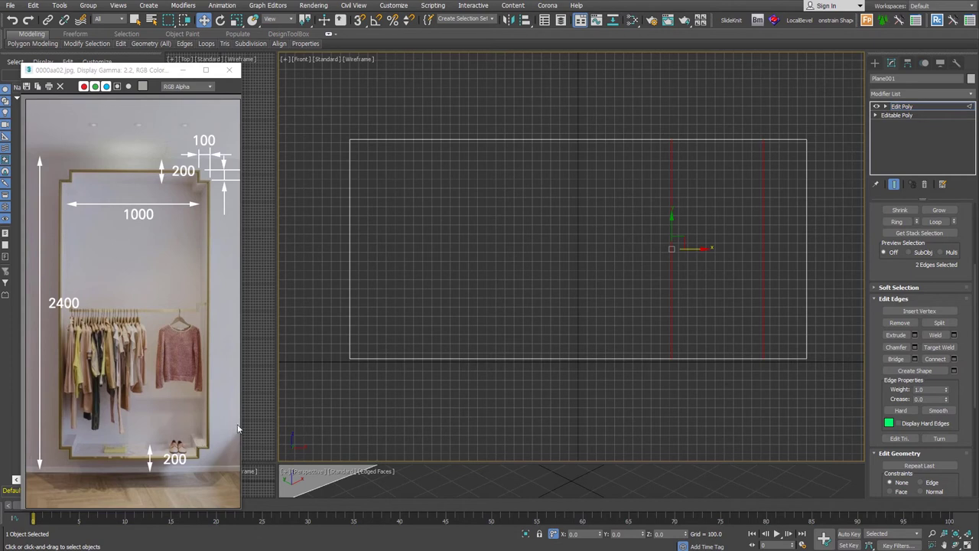
pyautogui.click(733, 364)
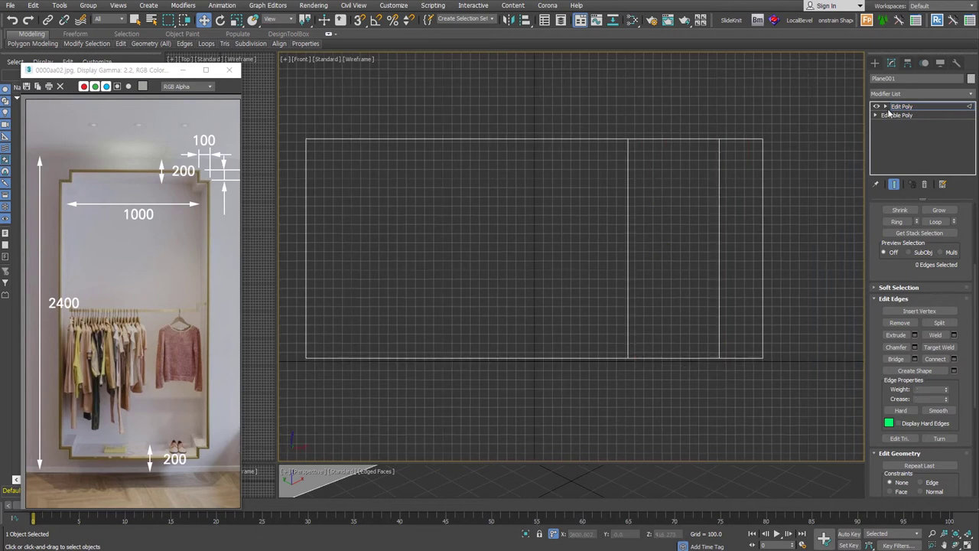
# Step: Detach the right-hand strip polygon as Object001 and delete the Edit Poly modifier
pyautogui.click(886, 107)
pyautogui.click(906, 142)
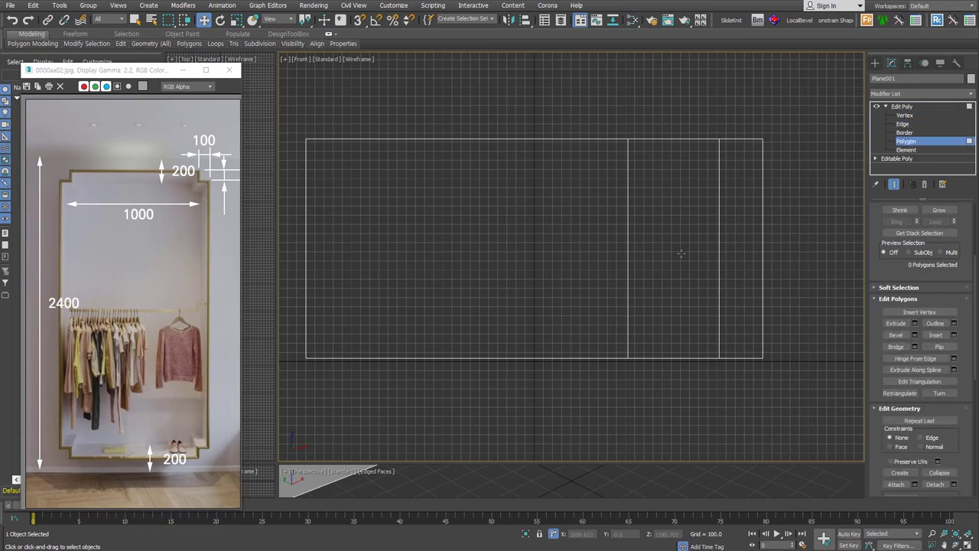
pyautogui.click(673, 206)
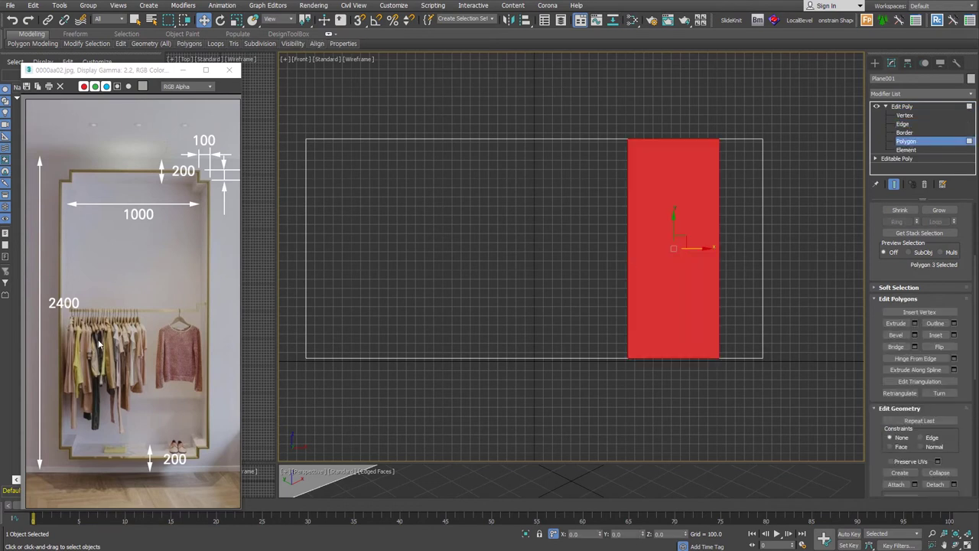
pyautogui.rightClick(665, 286)
pyautogui.click(586, 295)
pyautogui.click(523, 281)
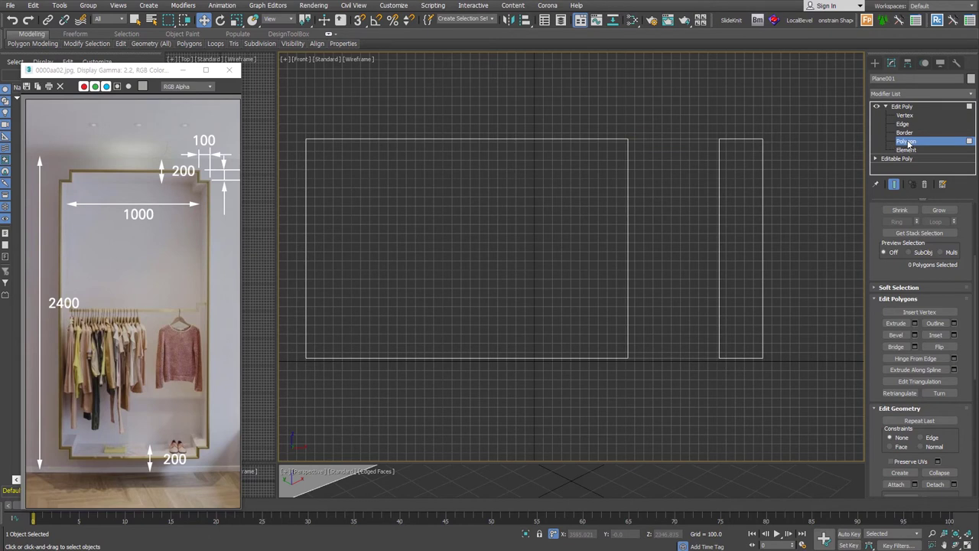
pyautogui.click(904, 106)
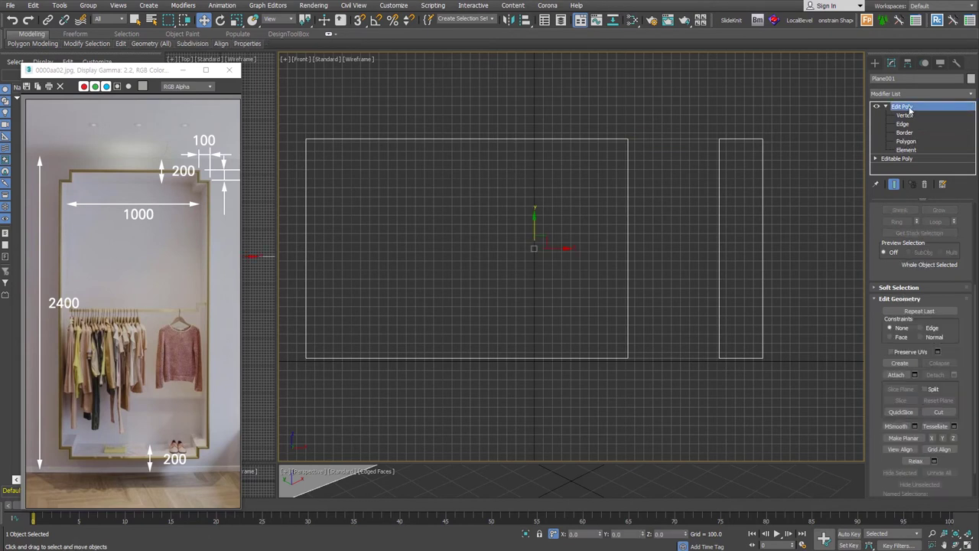
pyautogui.click(925, 185)
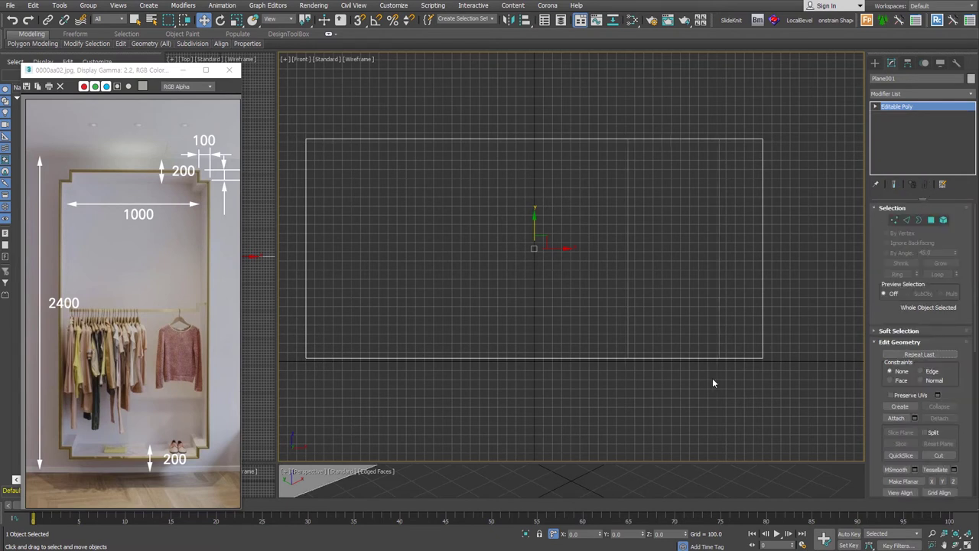
# Step: Add a horizontal edge loop near the bottom of the wall plane
pyautogui.click(907, 220)
pyautogui.click(635, 357)
pyautogui.rightClick(628, 317)
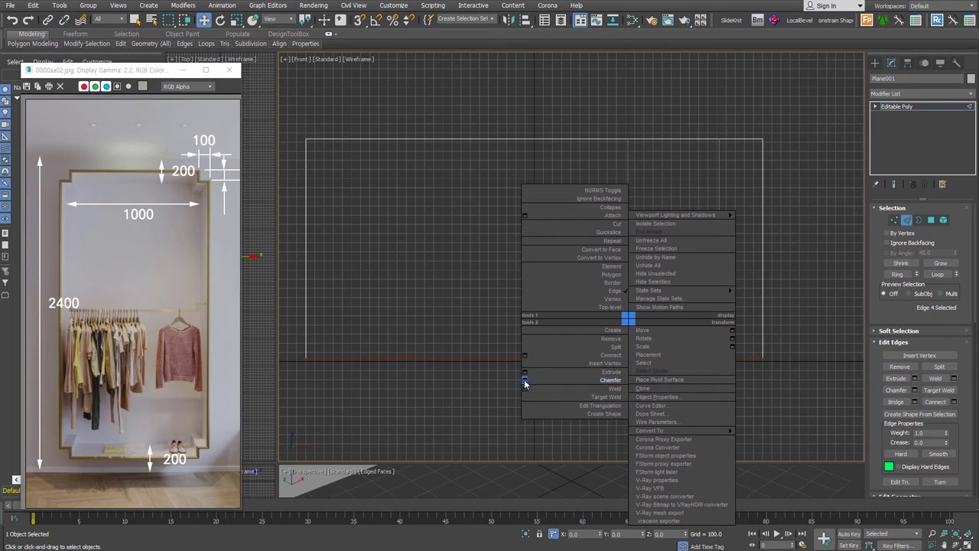
pyautogui.click(491, 390)
pyautogui.click(712, 327)
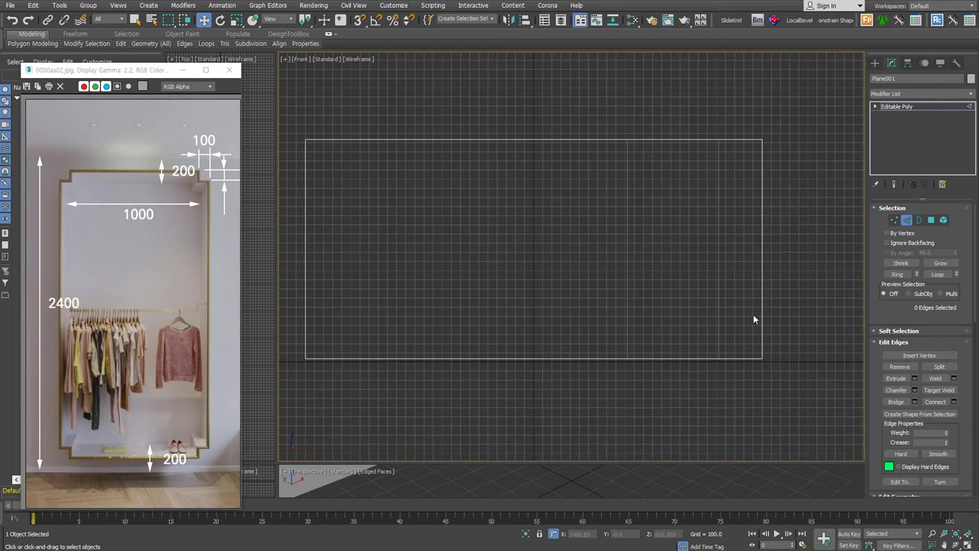
pyautogui.hotkey('alt', 'shift', 'l')
pyautogui.click(746, 319)
pyautogui.rightClick(813, 314)
pyautogui.click(813, 315)
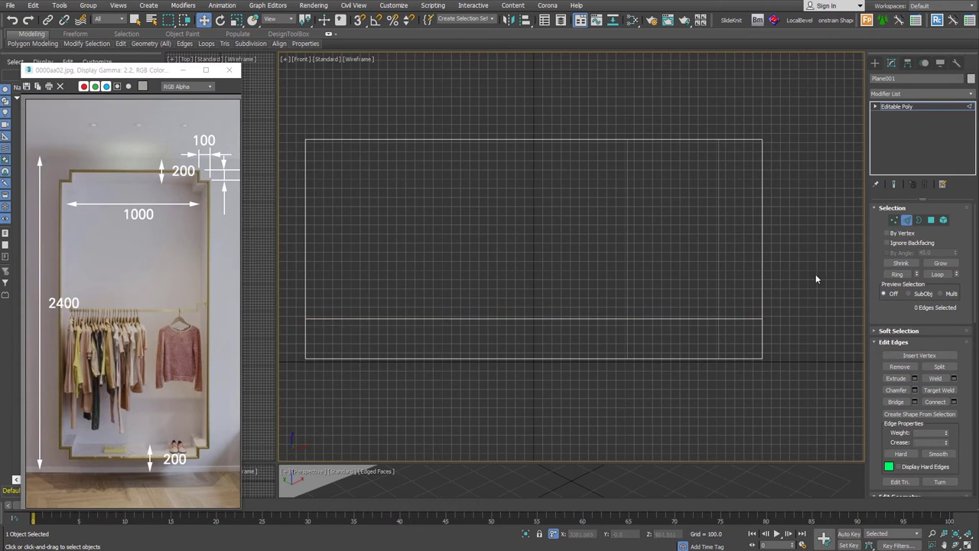
# Step: Hide the viewport grid and select the detached Object001 strip
pyautogui.press('2')
pyautogui.press('g')
pyautogui.click(823, 310)
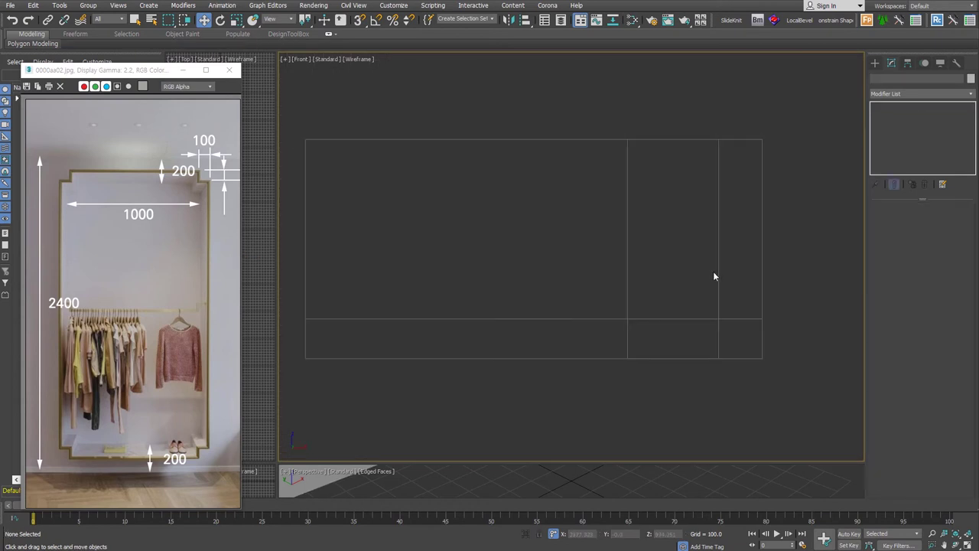
pyautogui.click(716, 270)
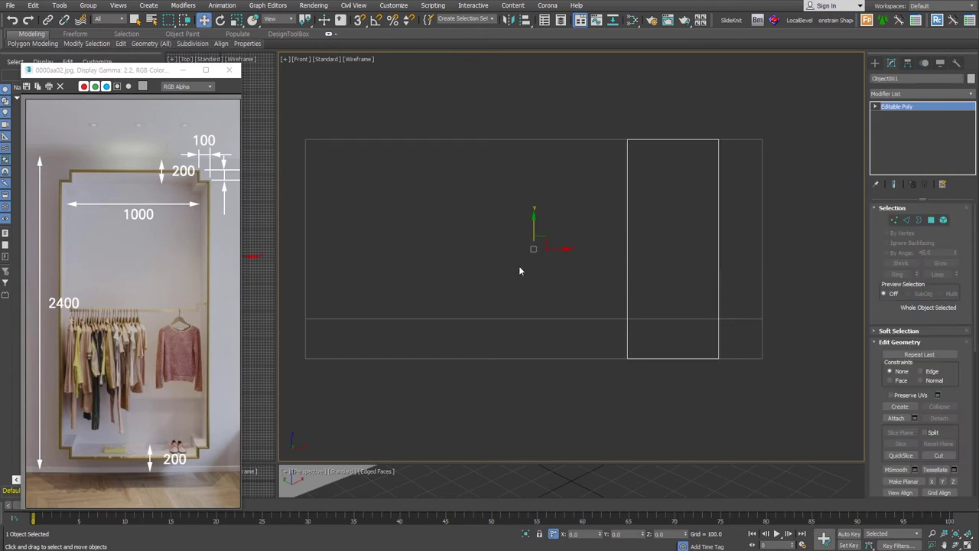
# Step: Centre Object001's pivot on its geometry using Affect Pivot Only and Center to Object
pyautogui.press('2')
pyautogui.press('4')
pyautogui.click(908, 65)
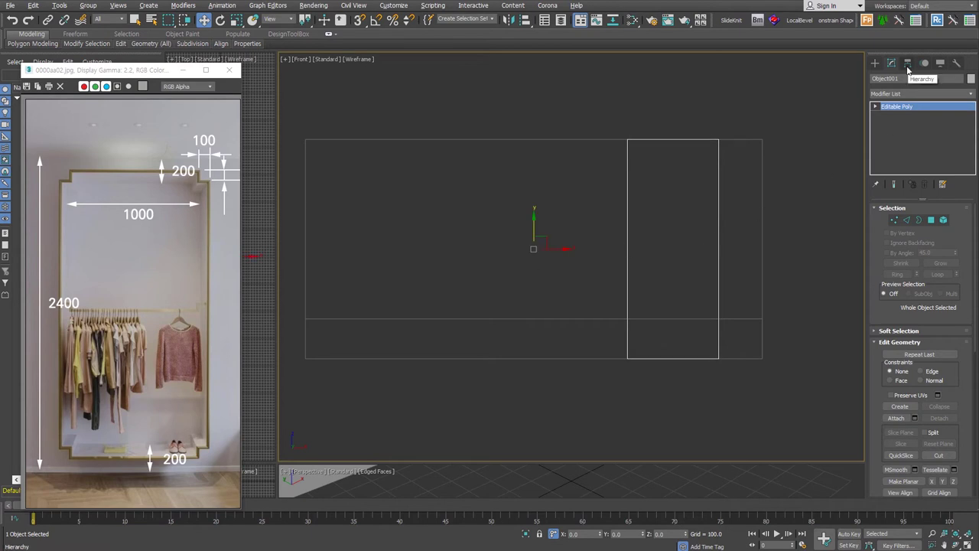
pyautogui.click(922, 136)
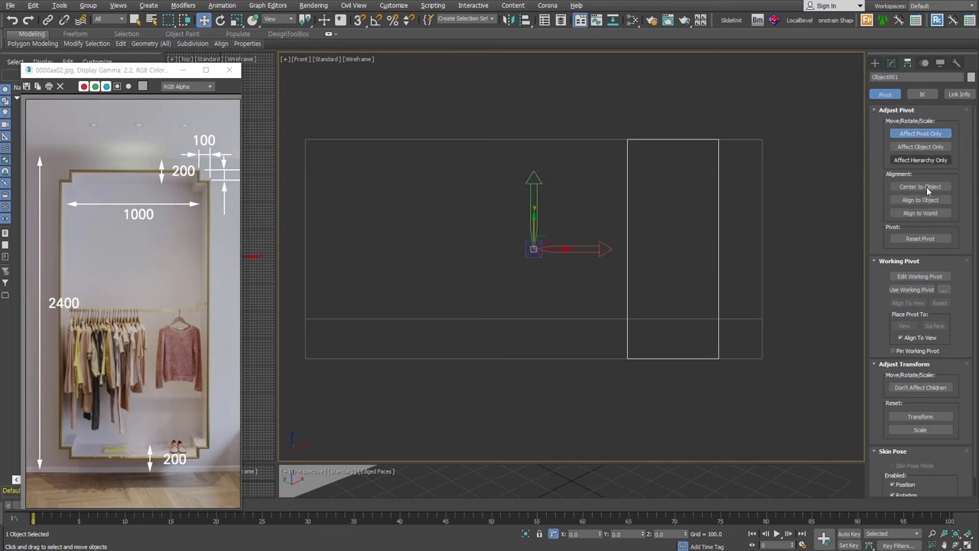
pyautogui.click(925, 187)
pyautogui.click(876, 64)
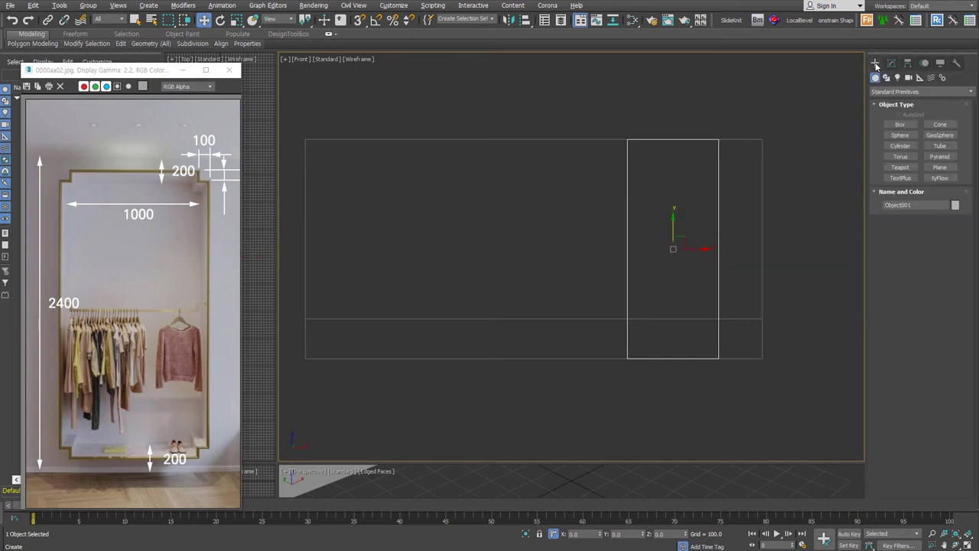
pyautogui.scroll(3, 694, 271)
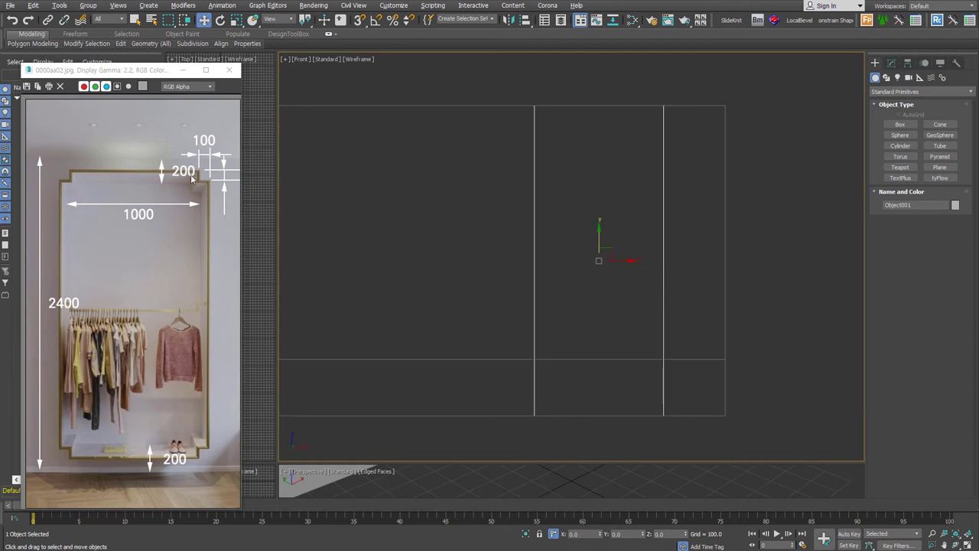
# Step: Select the rectangle's top and bottom edges and chamfer them by 200
pyautogui.click(891, 62)
pyautogui.click(906, 220)
pyautogui.moveTo(460, 97); pyautogui.dragTo(707, 153)
pyautogui.keyDown('ctrl'); pyautogui.click(550, 415); pyautogui.keyUp('ctrl')
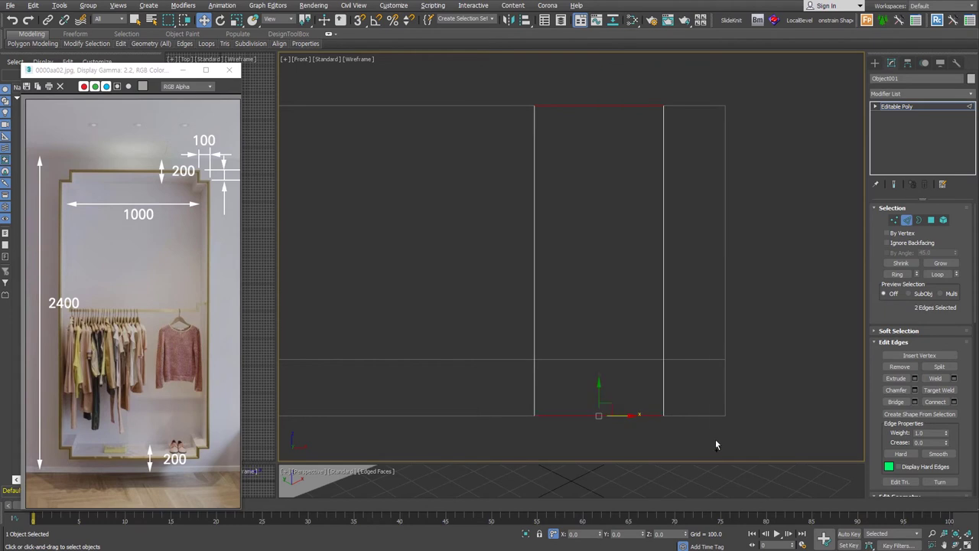
pyautogui.rightClick(628, 339)
pyautogui.click(542, 404)
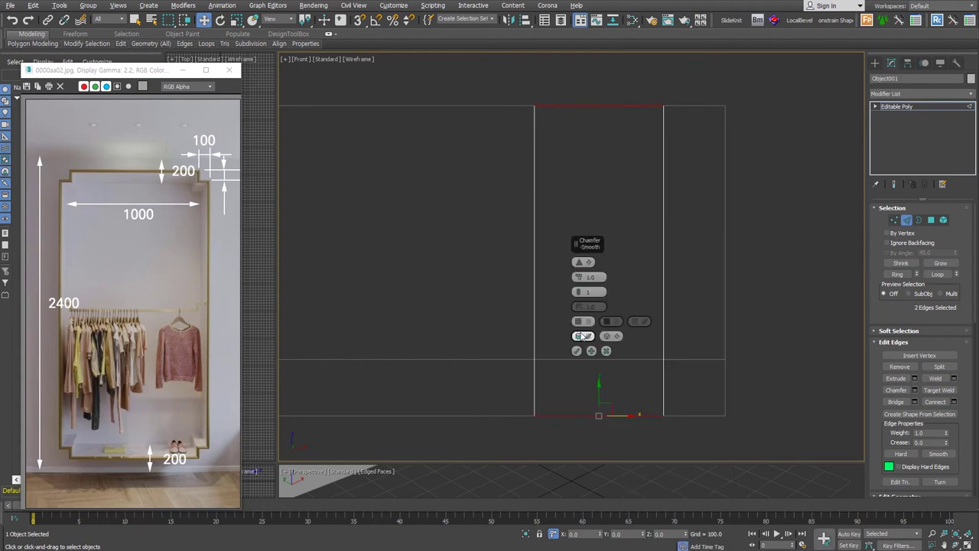
pyautogui.doubleClick(590, 277)
pyautogui.write('200')
pyautogui.press('Return')
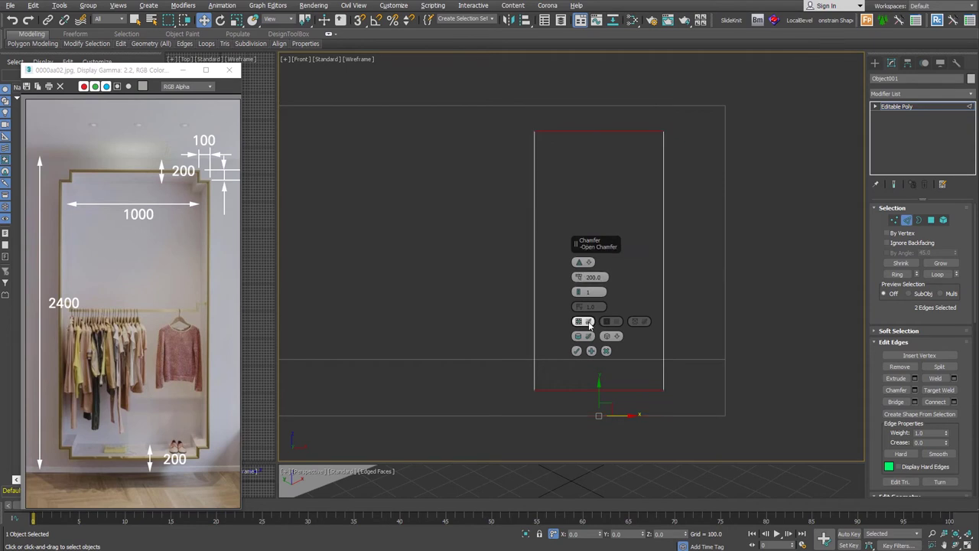
pyautogui.click(576, 350)
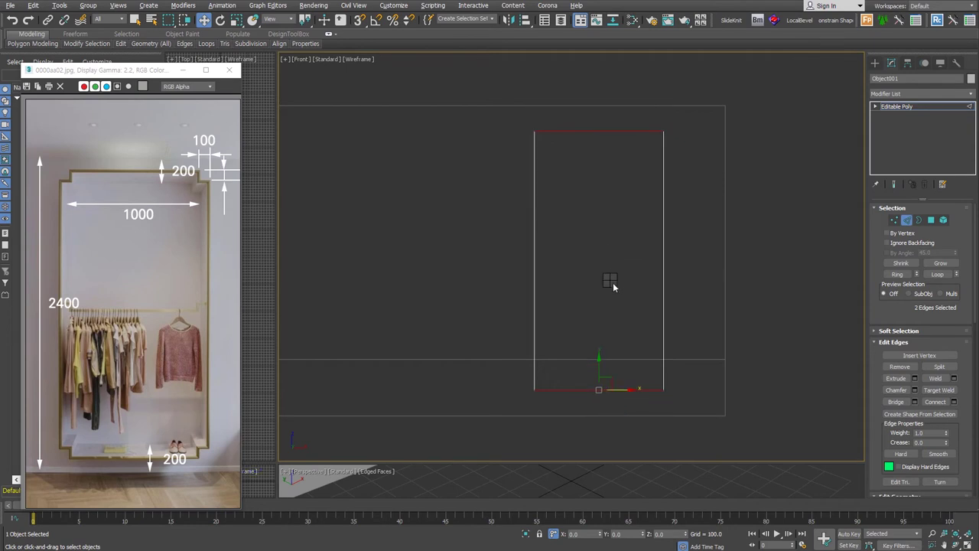
# Step: Chamfer again at 100, extending the chamfer to the left and right side edges
pyautogui.rightClick(612, 281)
pyautogui.click(506, 343)
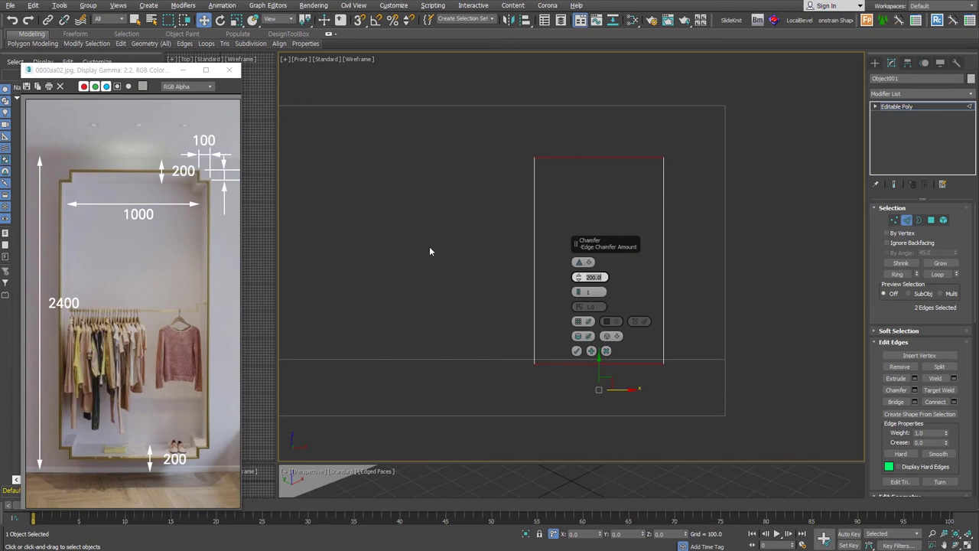
pyautogui.write('100')
pyautogui.press('Return')
pyautogui.click(592, 350)
pyautogui.moveTo(486, 119); pyautogui.dragTo(557, 451)
pyautogui.keyDown('ctrl'); pyautogui.moveTo(602, 106); pyautogui.dragTo(734, 462); pyautogui.keyUp('ctrl')
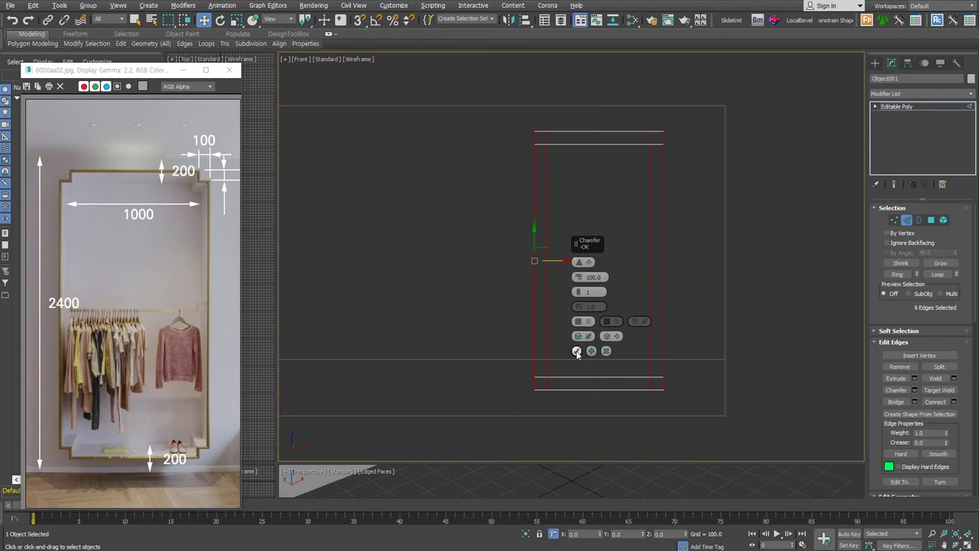
pyautogui.click(577, 351)
# Step: Select the top-left and top-right corner squares in polygon mode
pyautogui.press('4')
pyautogui.click(658, 138)
pyautogui.keyDown('ctrl'); pyautogui.click(540, 138); pyautogui.keyUp('ctrl')
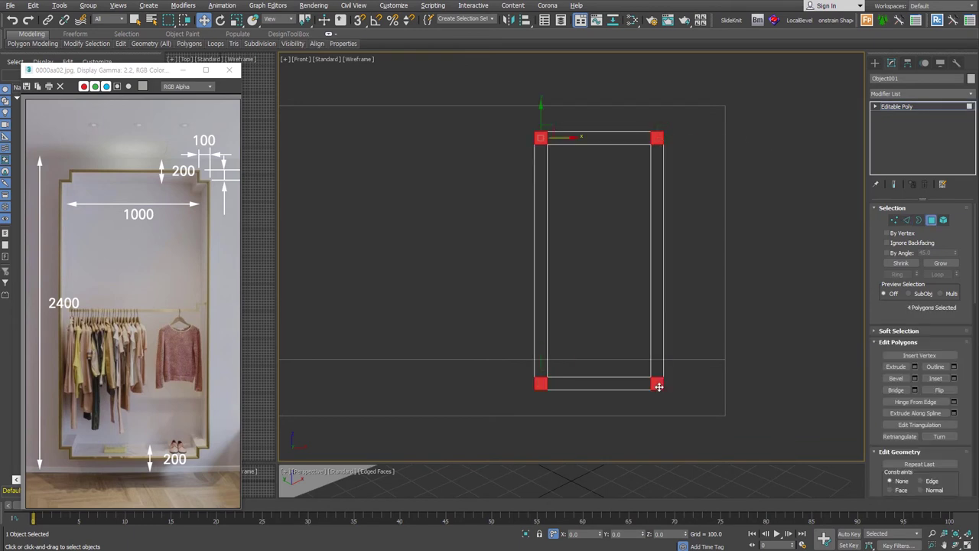
# Step: Add a Shell modifier to the frame with a trial outer amount of 150
pyautogui.press('4')
pyautogui.keyDown('alt'); pyautogui.moveTo(580, 311); pyautogui.dragTo(627, 338, button='middle'); pyautogui.keyUp('alt')
pyautogui.hotkey('shift', 's')
pyautogui.doubleClick(940, 232)
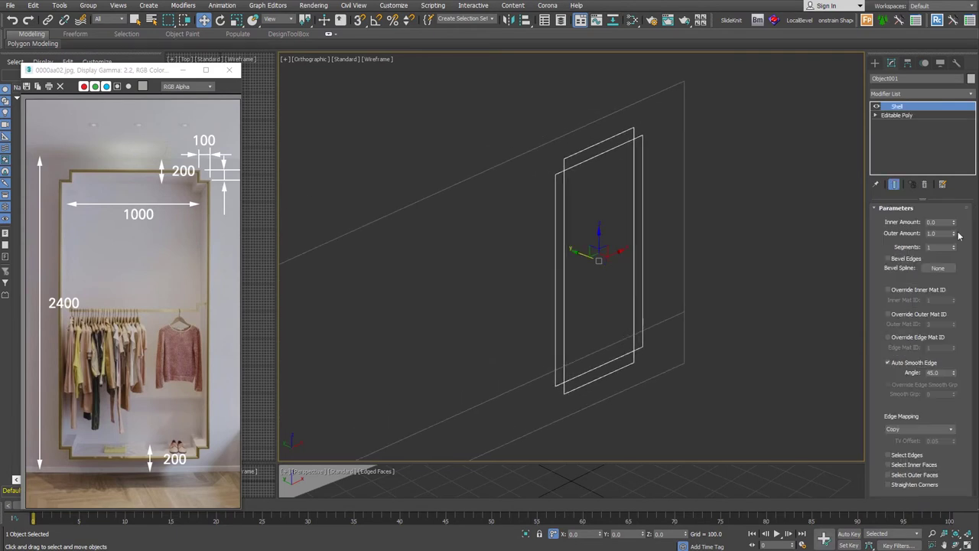
pyautogui.write('150')
pyautogui.press('Return')
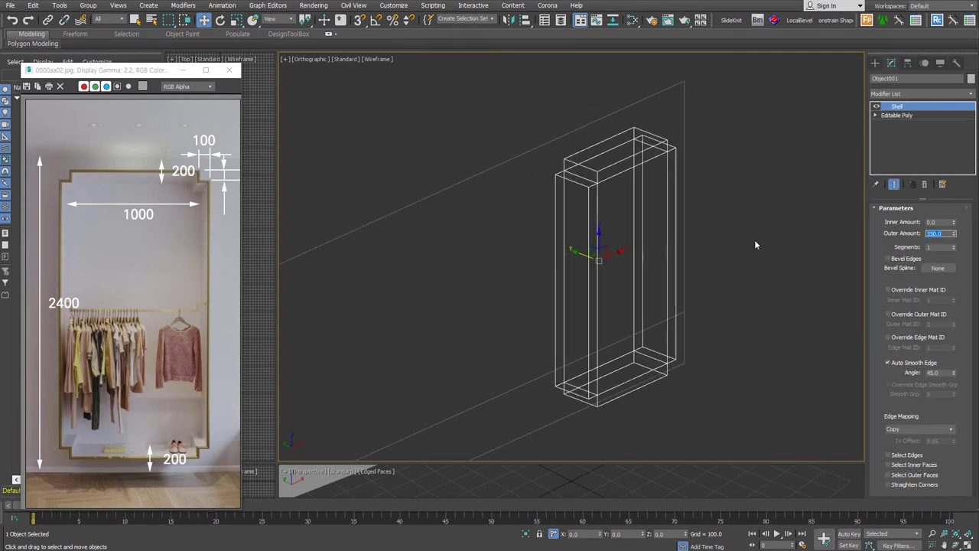
pyautogui.click(918, 466)
pyautogui.click(915, 456)
pyautogui.click(914, 456)
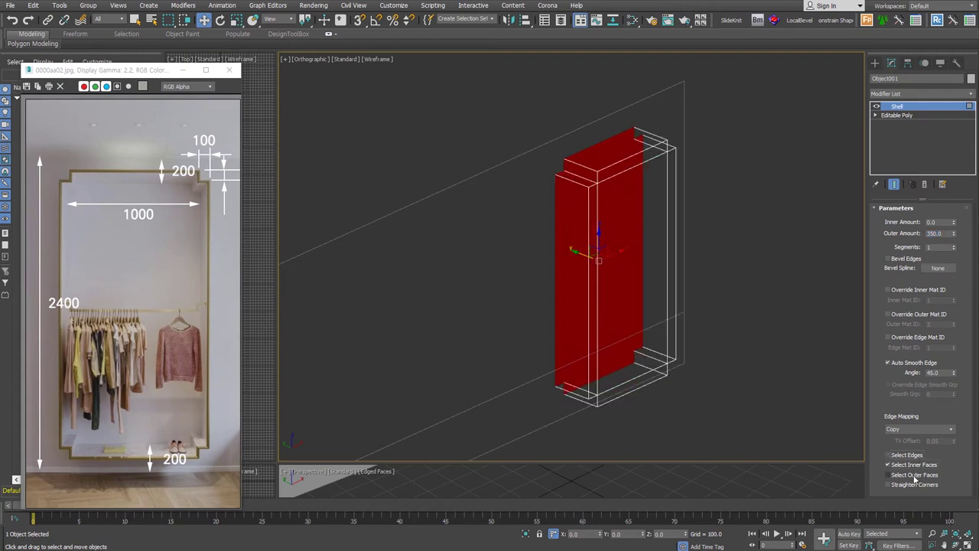
pyautogui.click(914, 475)
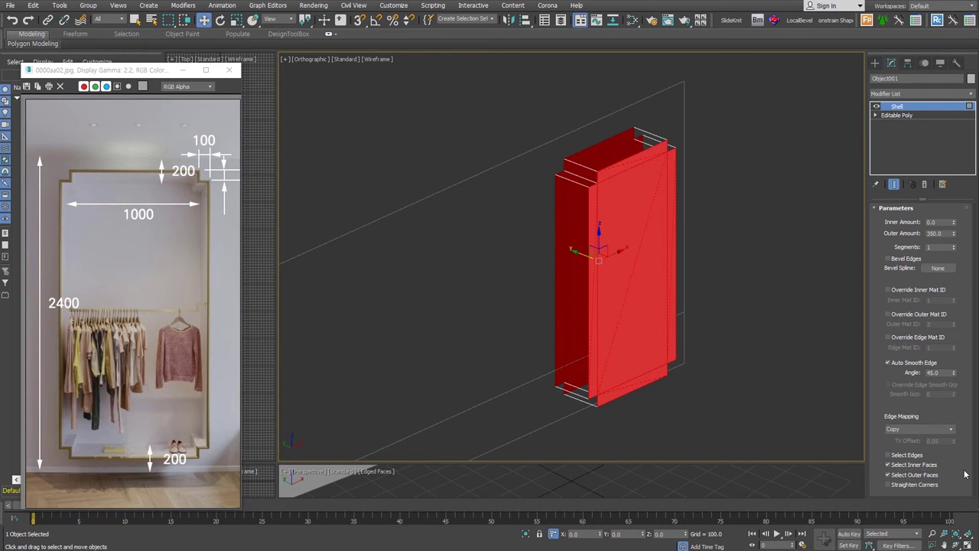
pyautogui.press('4')
pyautogui.press('4')
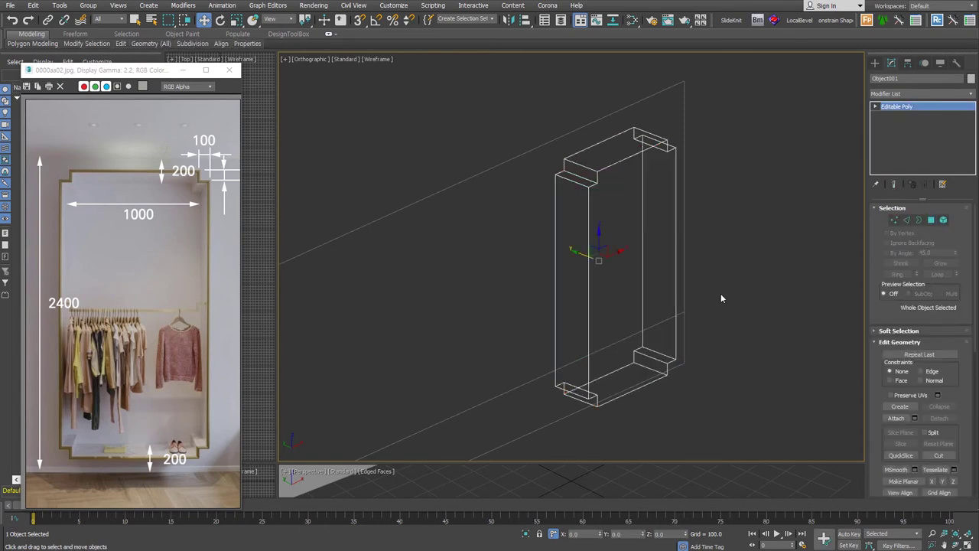
pyautogui.hotkey('ctrl', 'z')
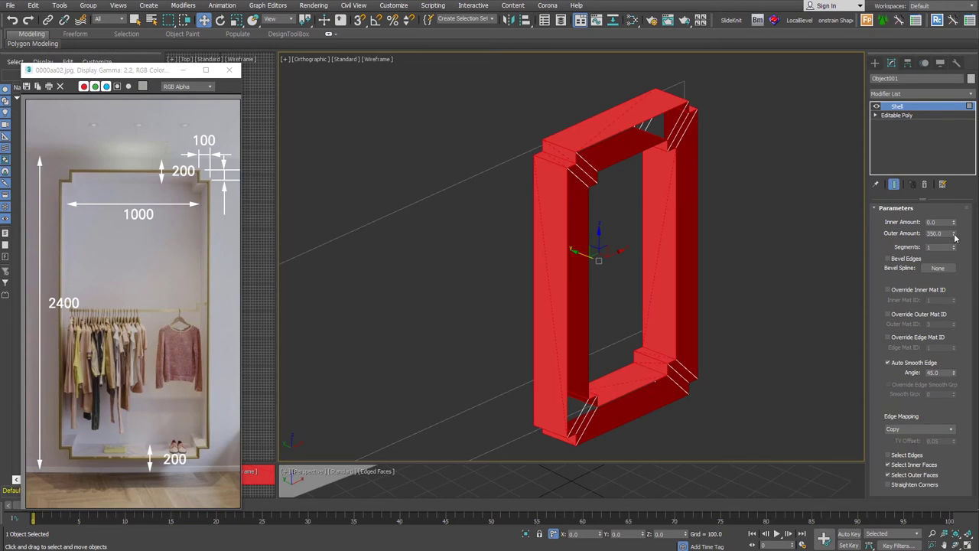
# Step: Set the shell's outer amount to 20, straighten corners, and collapse to editable poly
pyautogui.rightClick(954, 235)
pyautogui.keyDown('alt'); pyautogui.moveTo(735, 306); pyautogui.dragTo(684, 318, button='middle'); pyautogui.keyUp('alt')
pyautogui.doubleClick(940, 234)
pyautogui.click(914, 464)
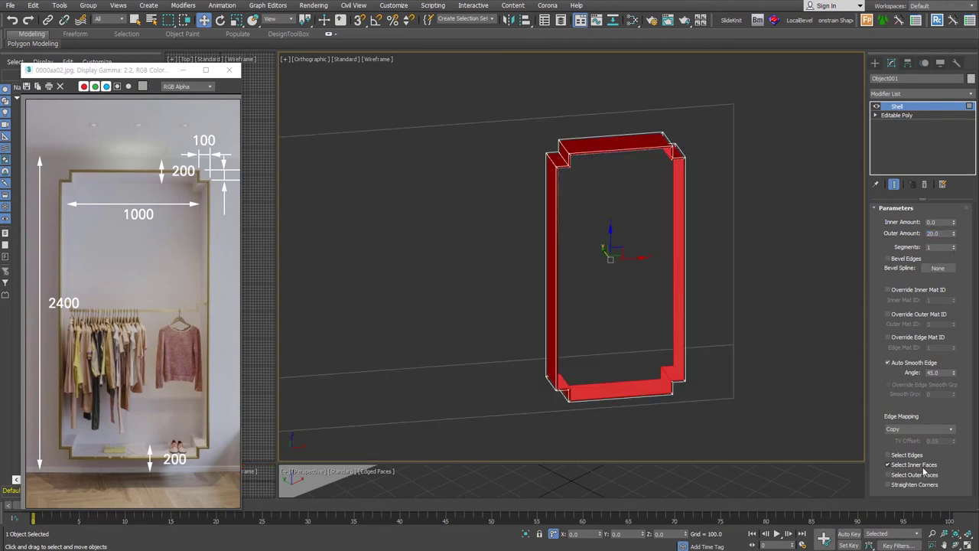
pyautogui.click(914, 474)
pyautogui.click(916, 485)
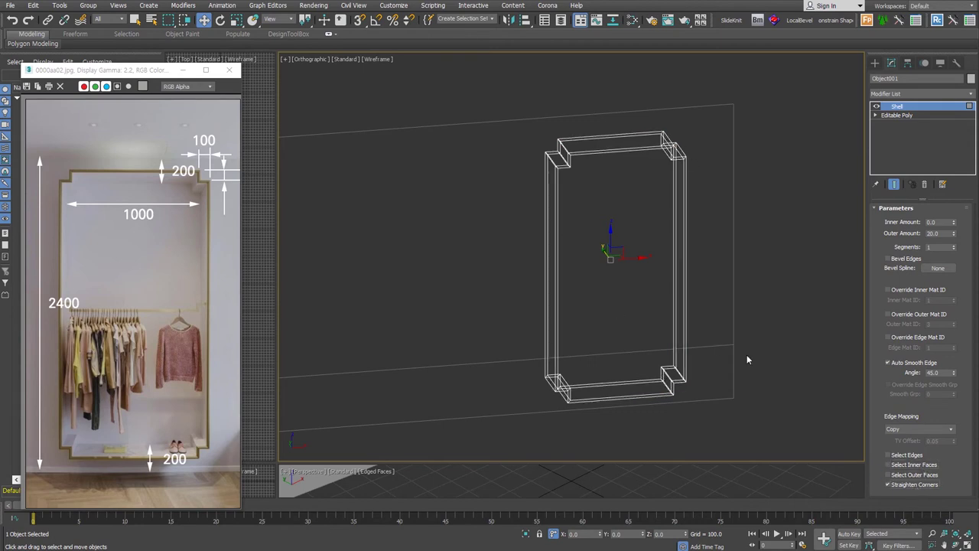
pyautogui.hotkey('alt', 'c')
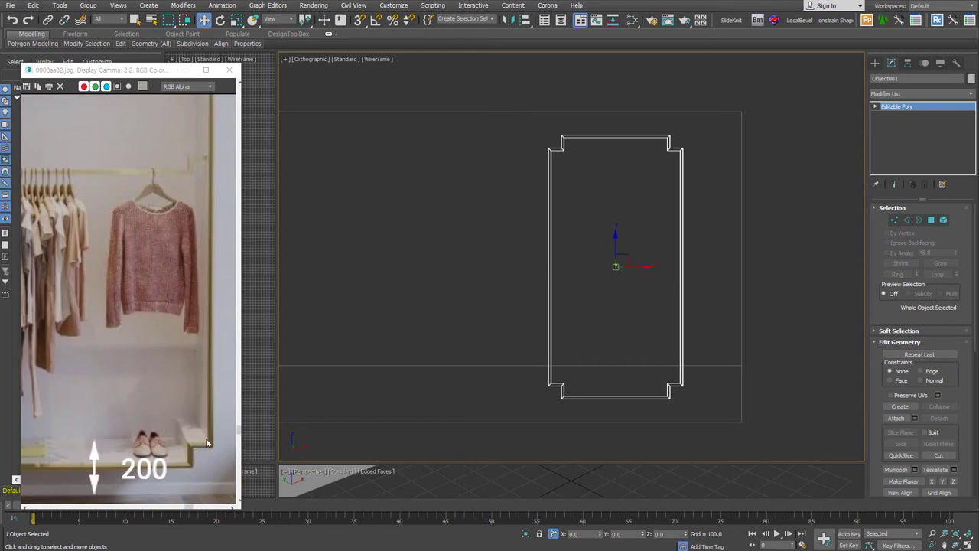
# Step: Loop-select the frame's 12 inner faces and detach a clone of them as Object002
pyautogui.keyDown('alt'); pyautogui.moveTo(642, 308); pyautogui.dragTo(645, 253, button='middle'); pyautogui.keyUp('alt')
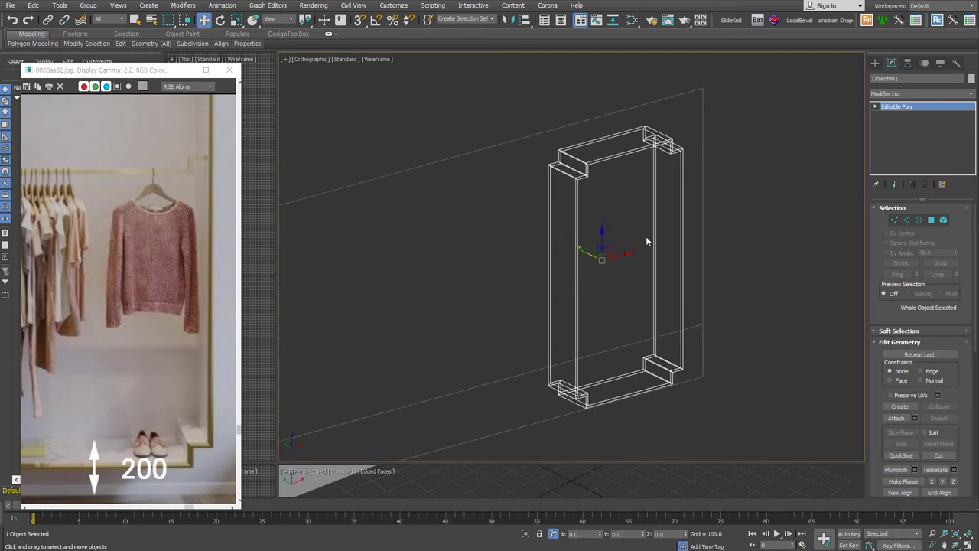
pyautogui.scroll(5, 507, 216)
pyautogui.press('4')
pyautogui.click(503, 218)
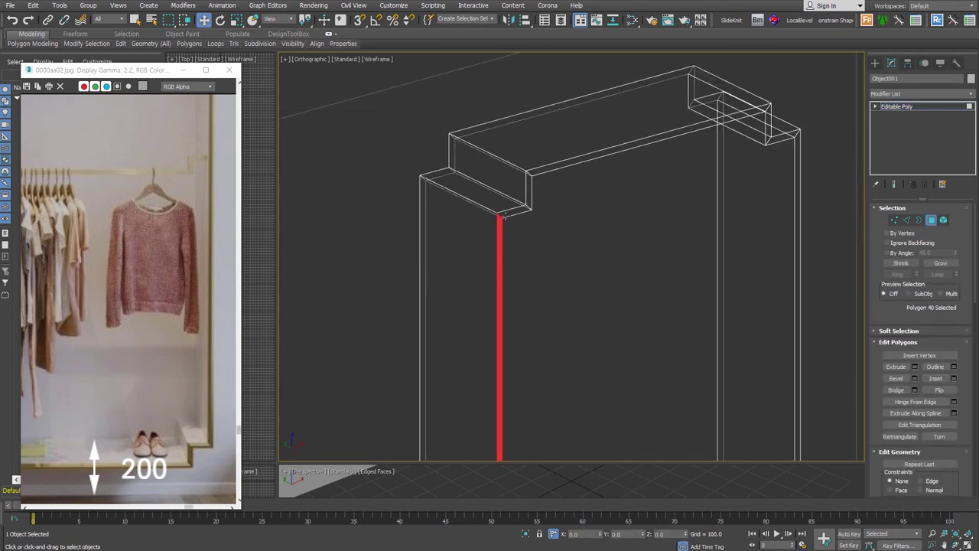
pyautogui.keyDown('shift'); pyautogui.click(508, 213); pyautogui.keyUp('shift')
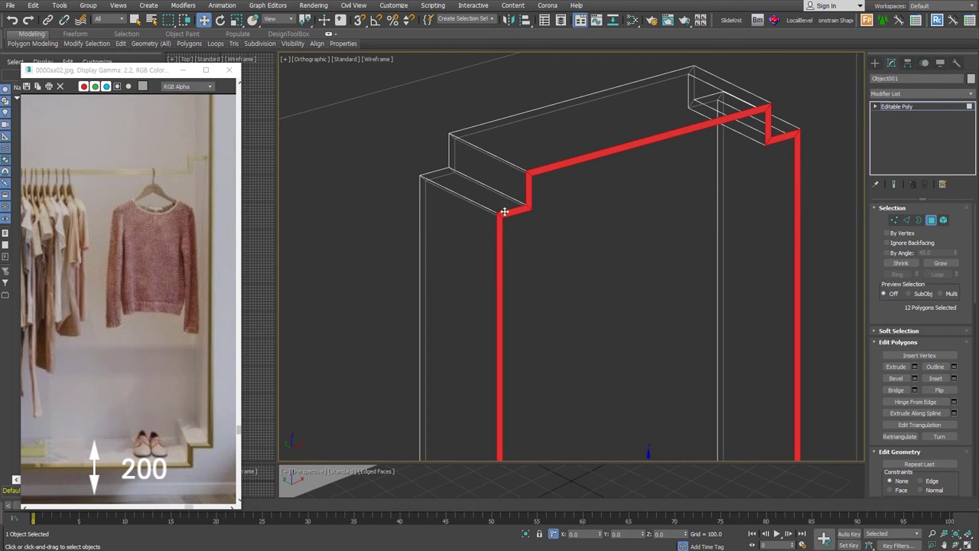
pyautogui.scroll(-5, 786, 283)
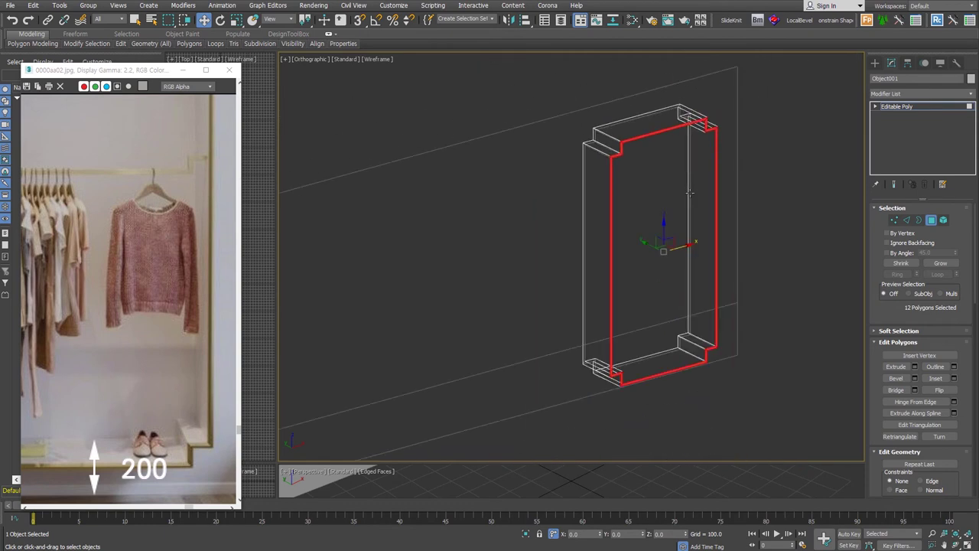
pyautogui.hotkey('alt', 'd')
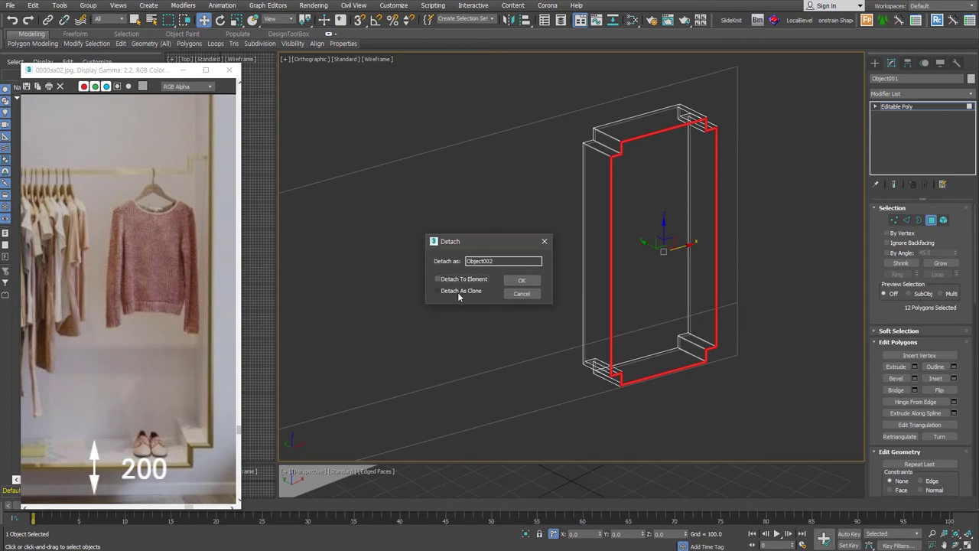
pyautogui.click(521, 280)
pyautogui.click(674, 138)
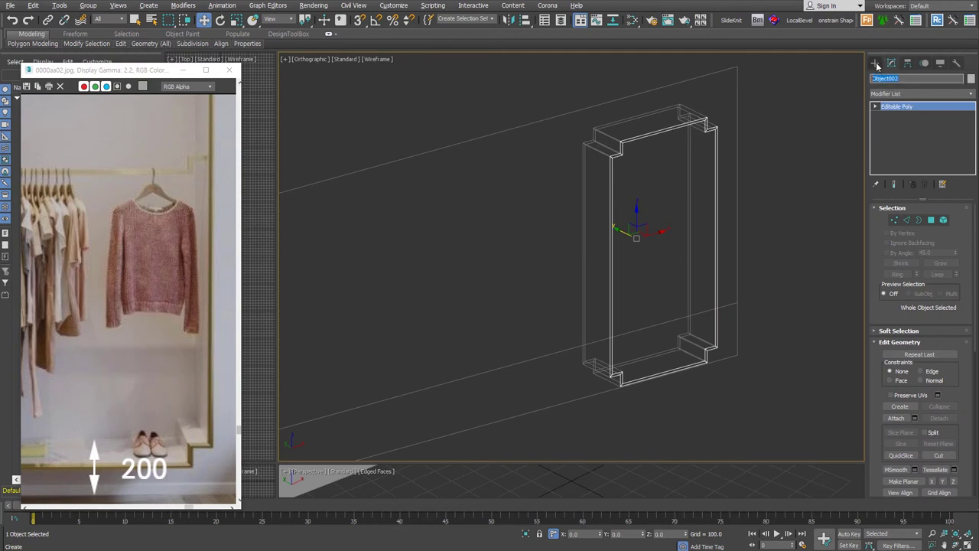
# Step: Add a Shell modifier to Object002 with an outer thickness of 12
pyautogui.keyDown('alt'); pyautogui.moveTo(781, 176); pyautogui.dragTo(777, 171, button='middle'); pyautogui.keyUp('alt')
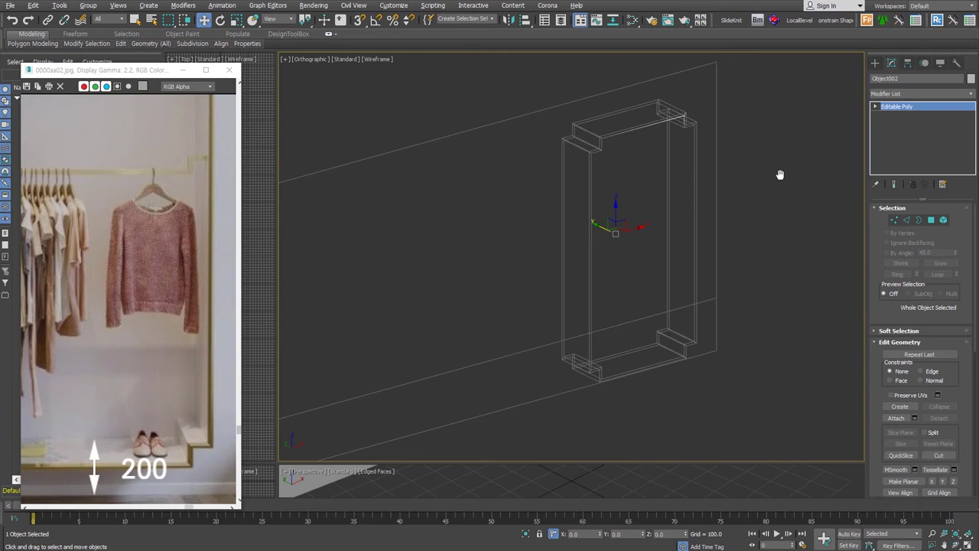
pyautogui.click(875, 64)
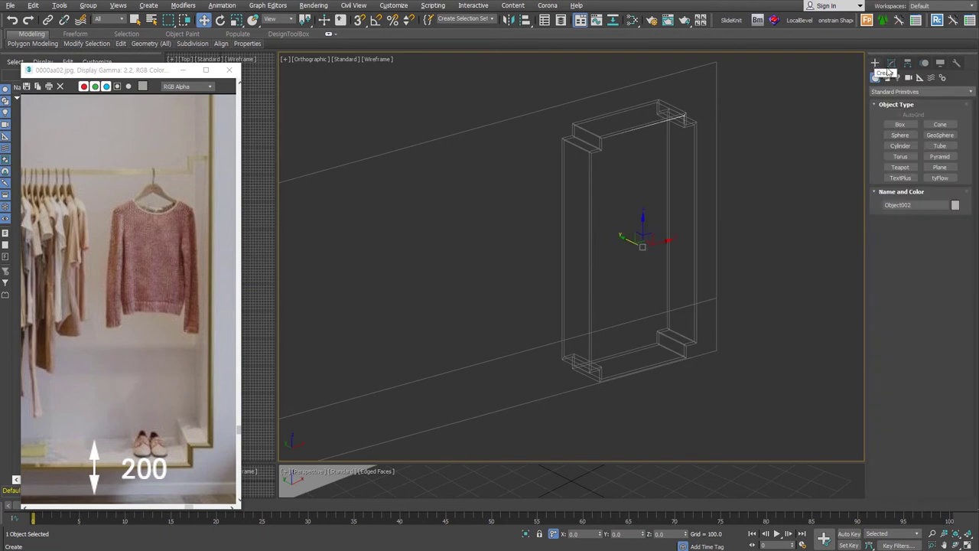
pyautogui.click(889, 64)
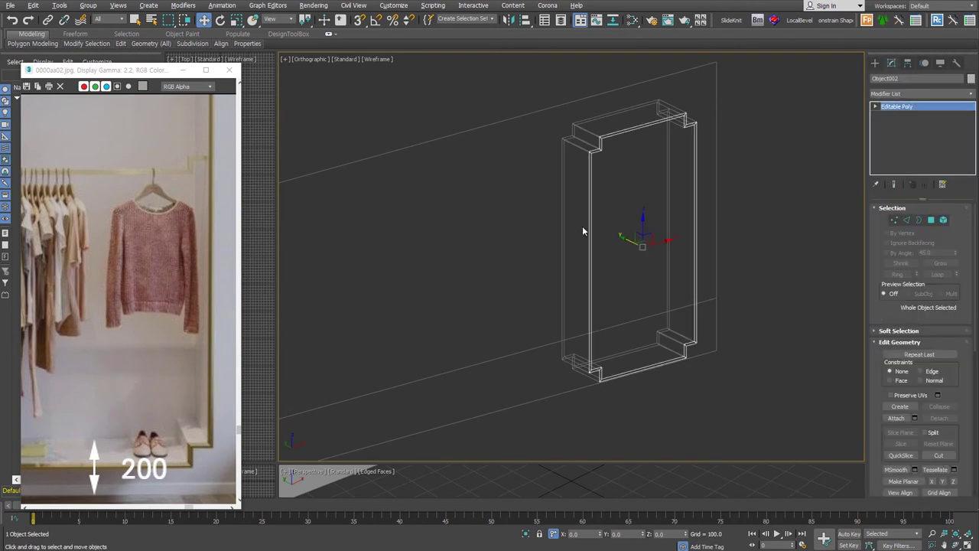
pyautogui.scroll(5, 599, 149)
pyautogui.scroll(3, 621, 170)
pyautogui.moveTo(620, 171); pyautogui.dragTo(598, 197, button='middle')
pyautogui.hotkey('alt', 's')
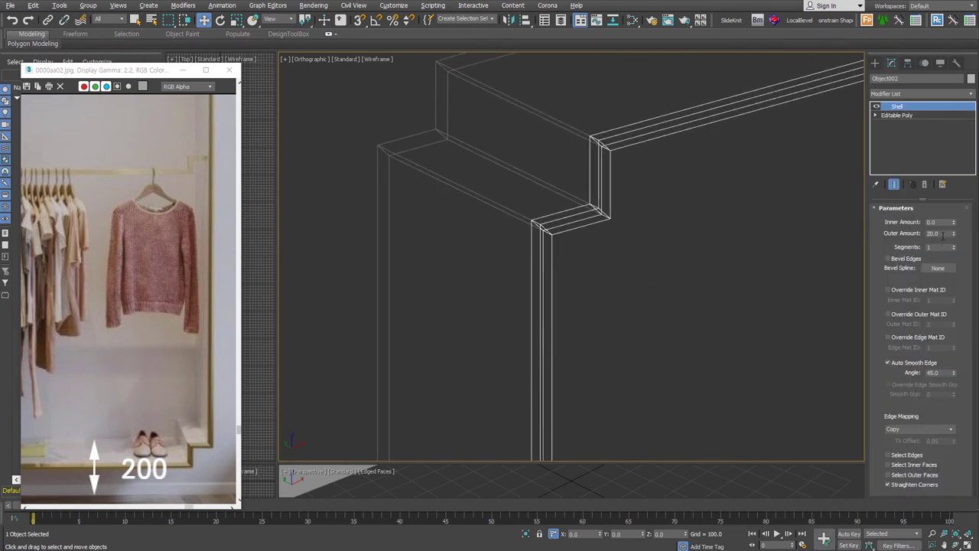
pyautogui.scroll(3, 689, 191)
pyautogui.scroll(2, 690, 190)
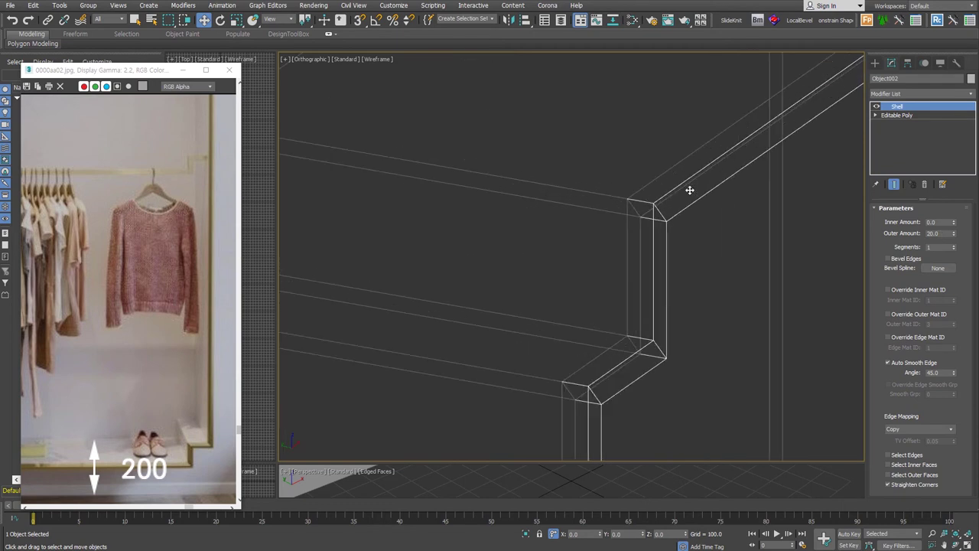
pyautogui.doubleClick(941, 234)
pyautogui.write('12')
pyautogui.press('Return')
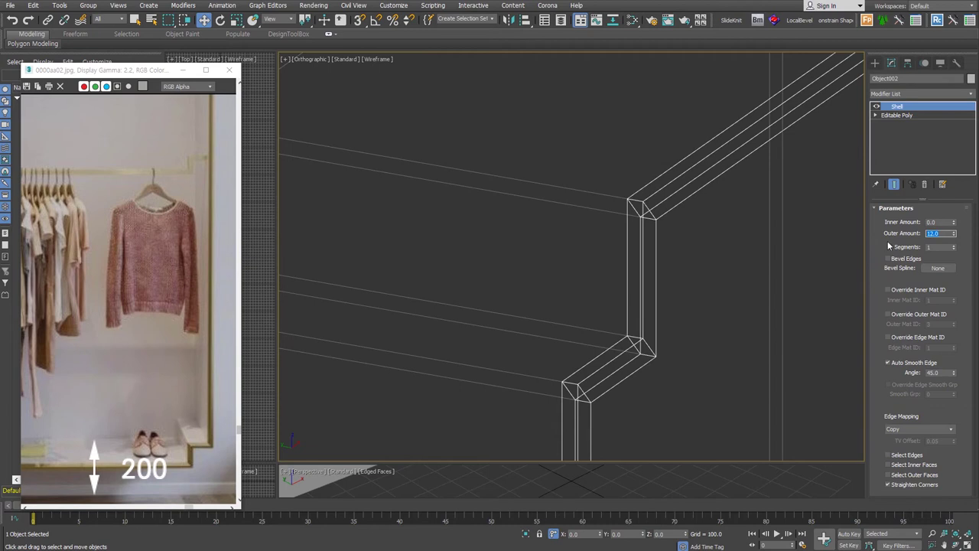
# Step: Frame the strip's profile and bring up the Views menu for Shade Selected
pyautogui.scroll(-3, 748, 280)
pyautogui.moveTo(748, 280); pyautogui.dragTo(729, 270, button='middle')
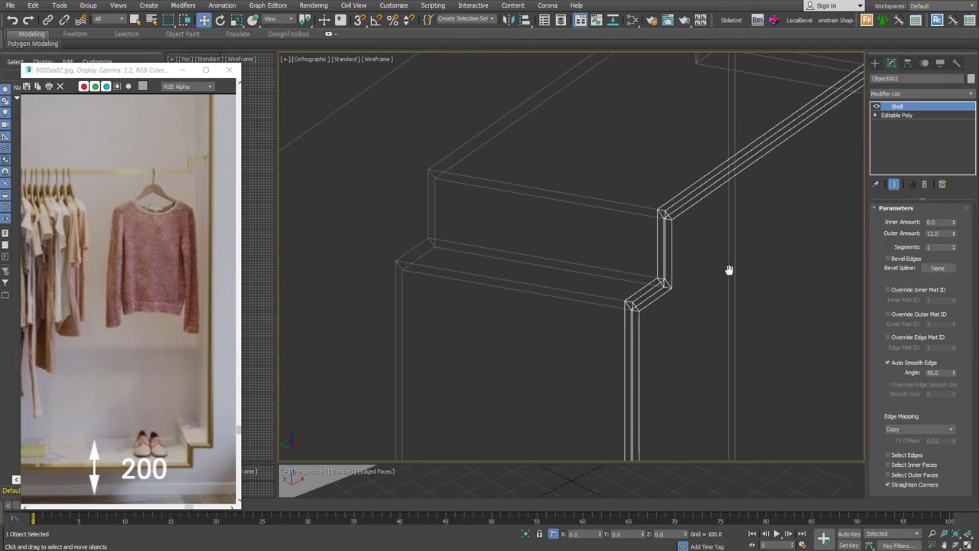
pyautogui.scroll(3, 729, 269)
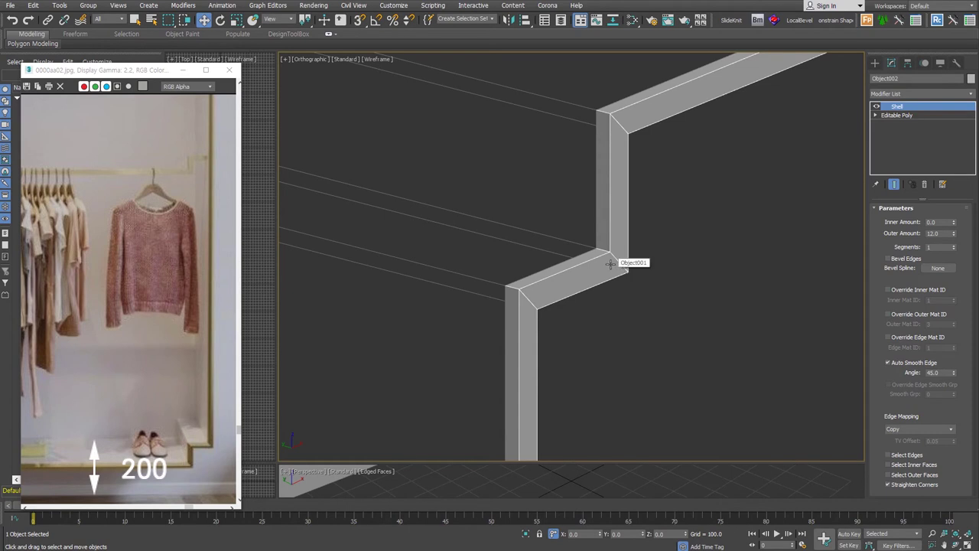
pyautogui.click(120, 7)
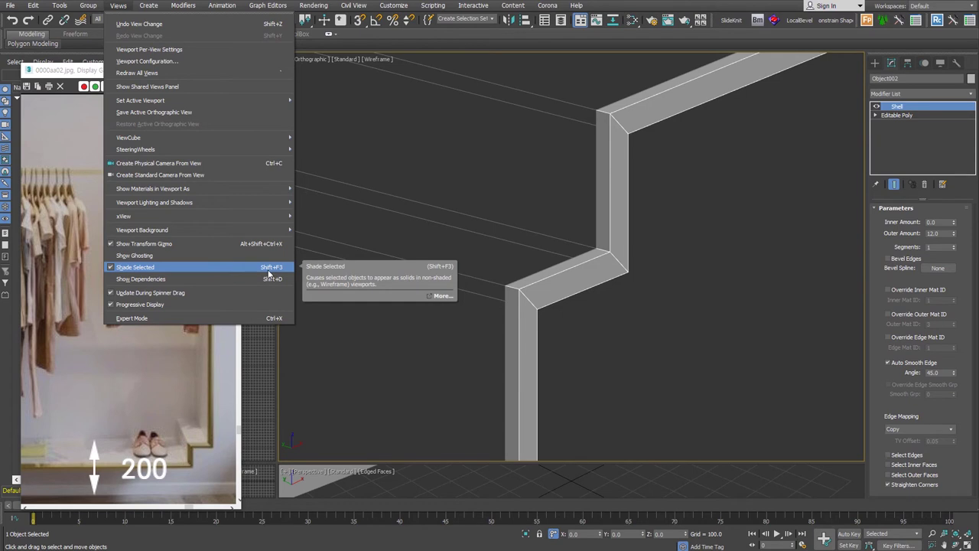
# Step: Collapse the shell into the editable poly and add two lengthwise edge loops, one near each side
pyautogui.click(545, 287)
pyautogui.hotkey('ctrl', 'z')
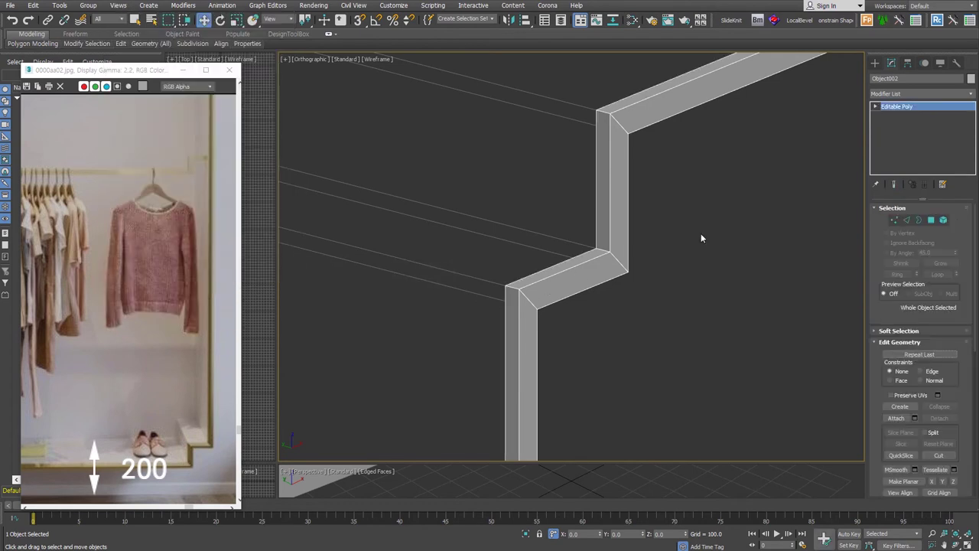
pyautogui.click(909, 222)
pyautogui.click(619, 260)
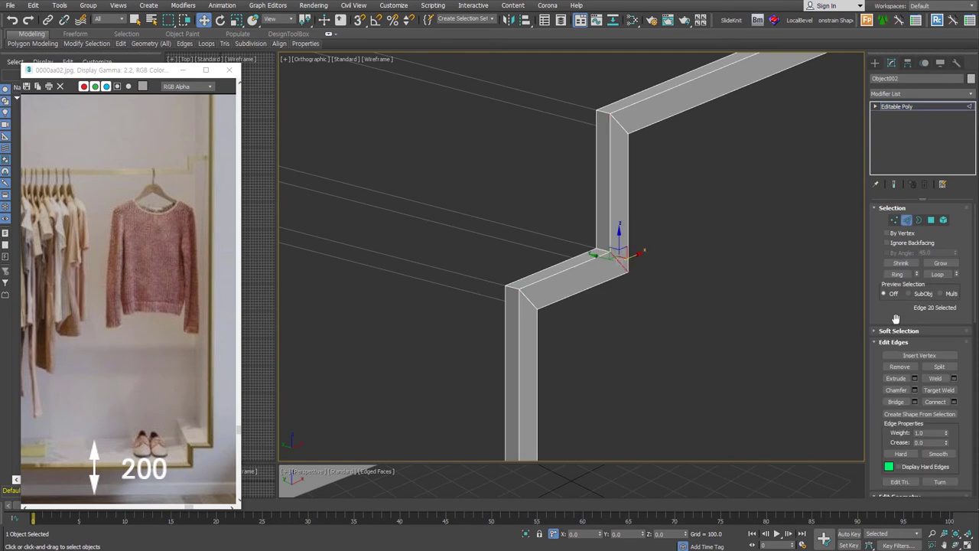
pyautogui.click(898, 274)
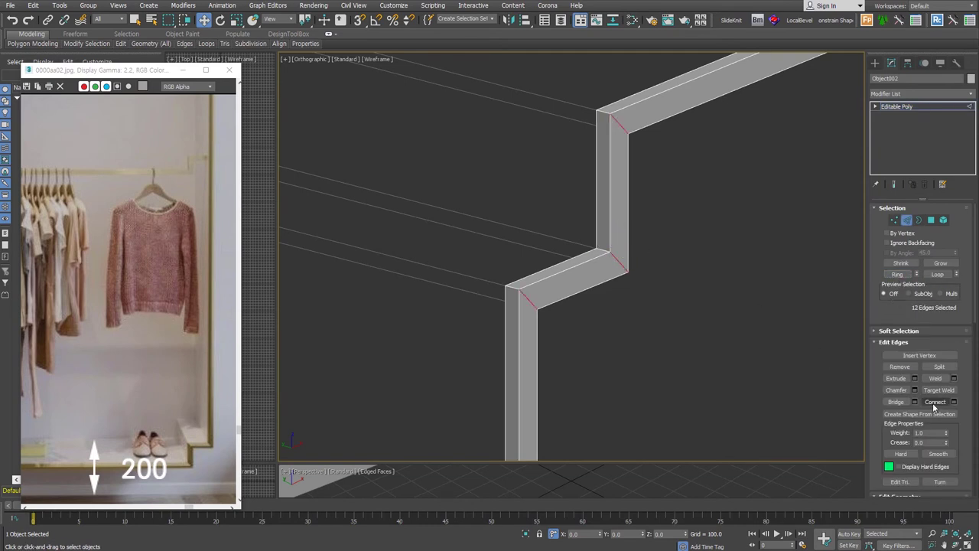
pyautogui.click(934, 402)
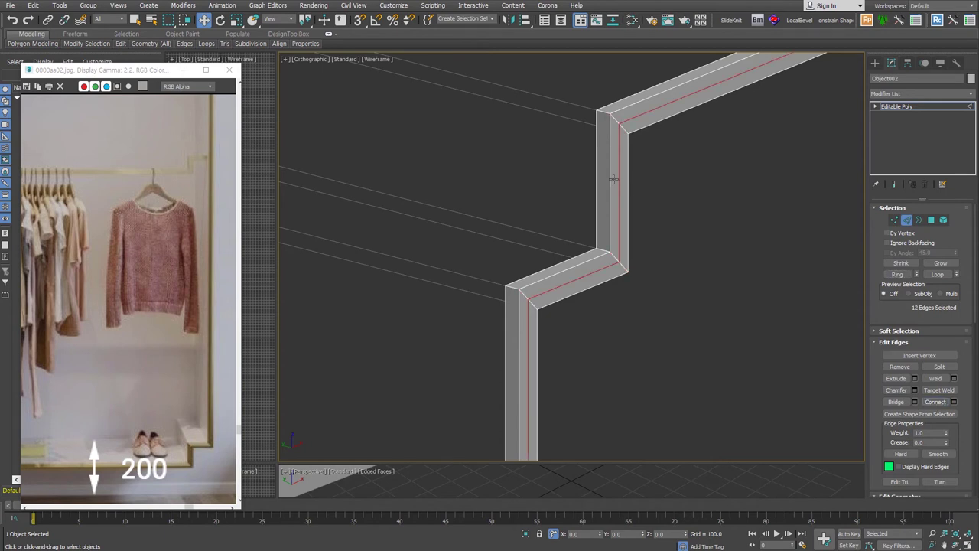
pyautogui.moveTo(610, 180); pyautogui.dragTo(609, 181)
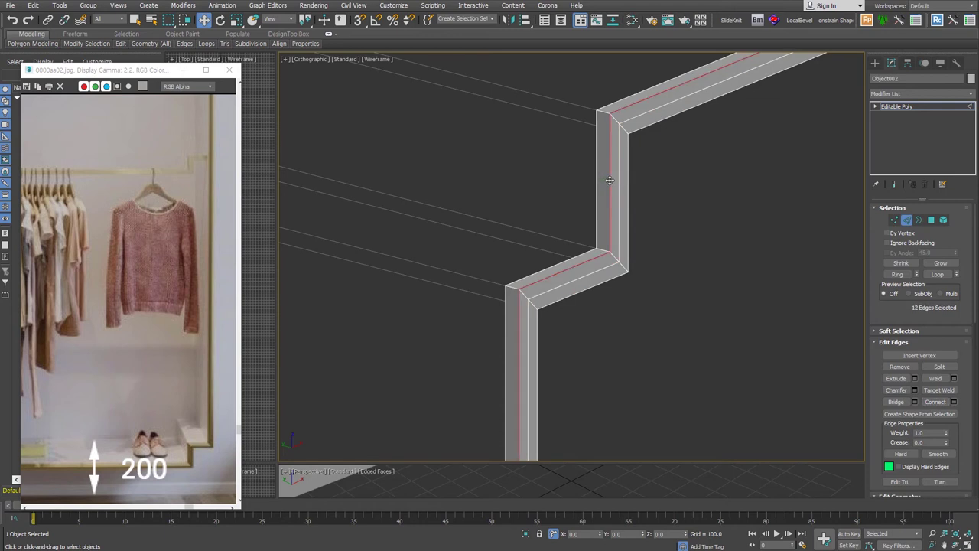
pyautogui.keyDown('ctrl'); pyautogui.doubleClick(627, 204); pyautogui.keyUp('ctrl')
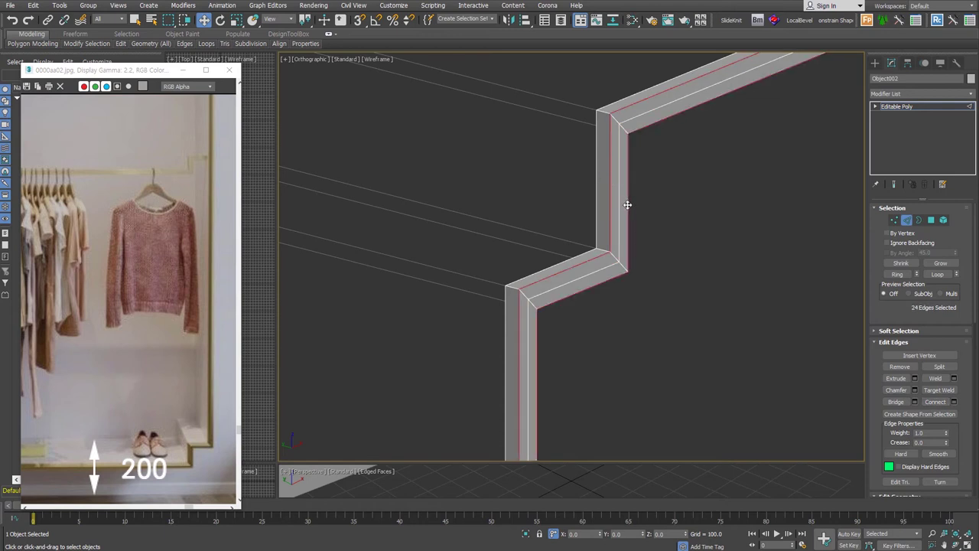
# Step: Chamfer the two new edge loops with an amount of about 49.8 and 12 segments
pyautogui.rightClick(605, 254)
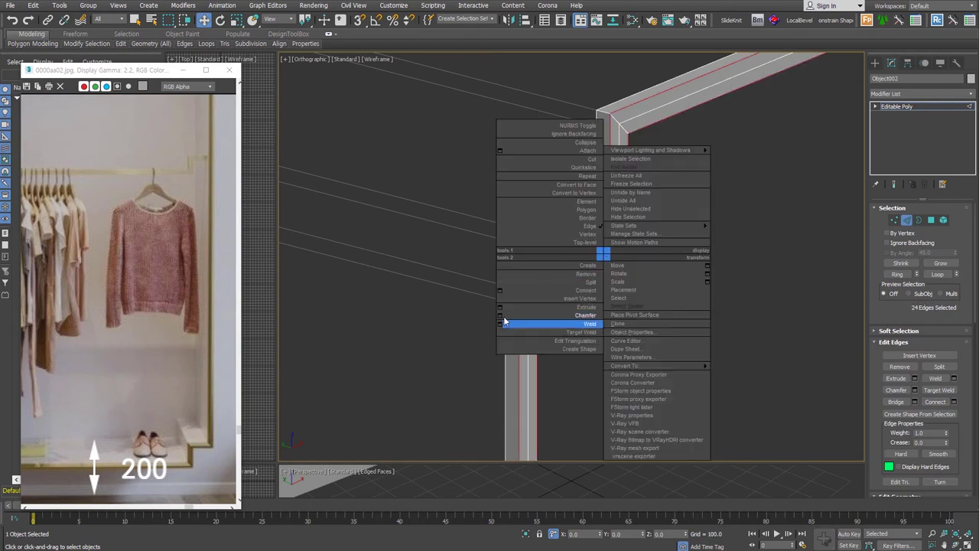
pyautogui.click(498, 314)
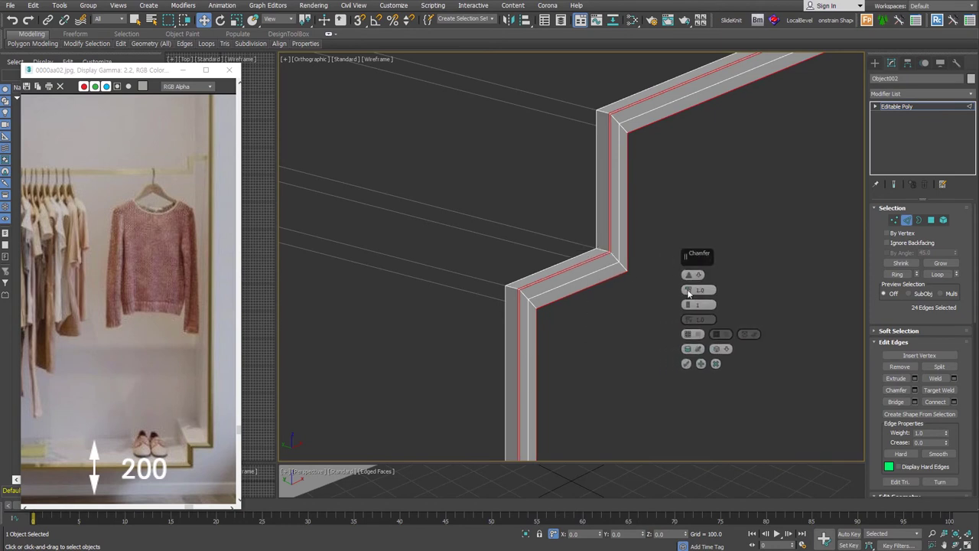
pyautogui.moveTo(690, 292); pyautogui.dragTo(702, 218)
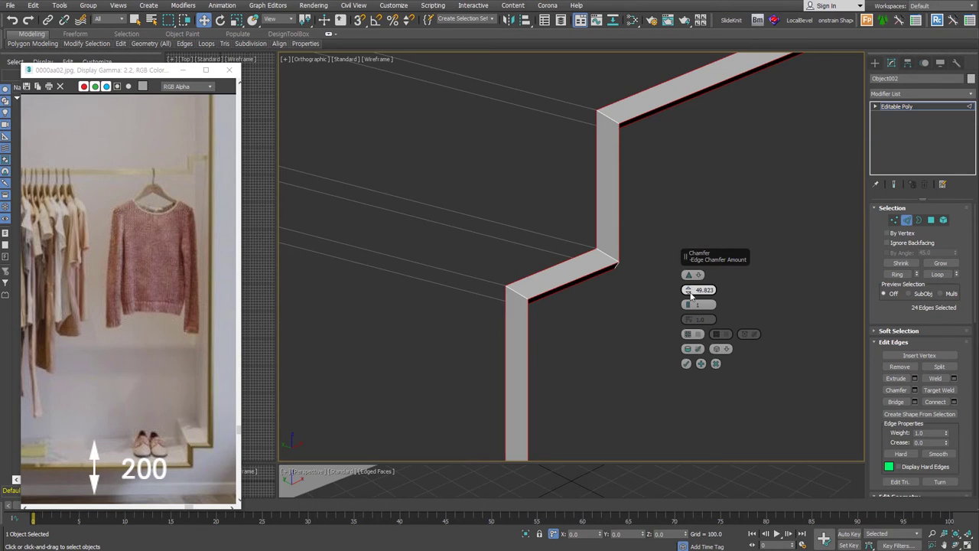
pyautogui.moveTo(687, 306); pyautogui.dragTo(688, 290)
pyautogui.doubleClick(698, 305)
pyautogui.write('12')
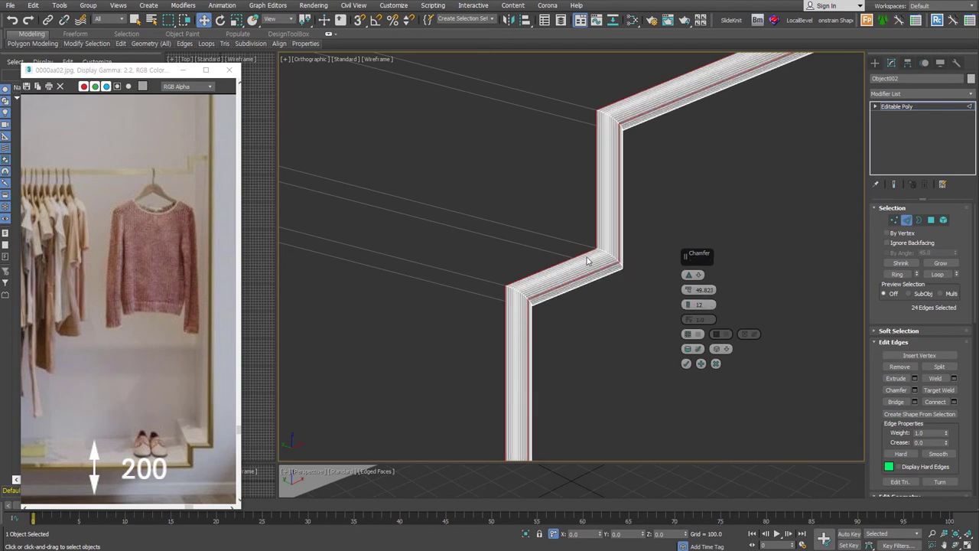
pyautogui.click(686, 364)
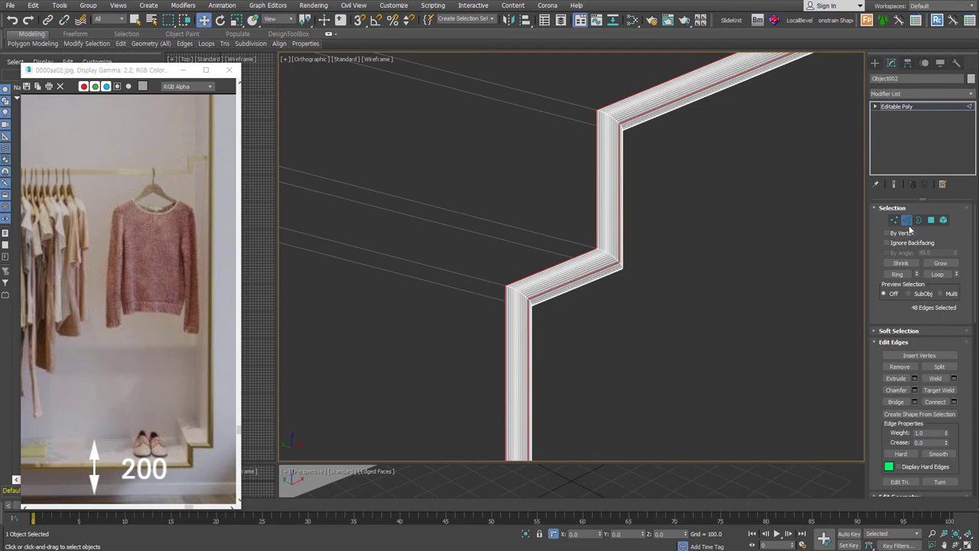
# Step: Remove the surplus selected edges from the strip and return to object level
pyautogui.click(914, 368)
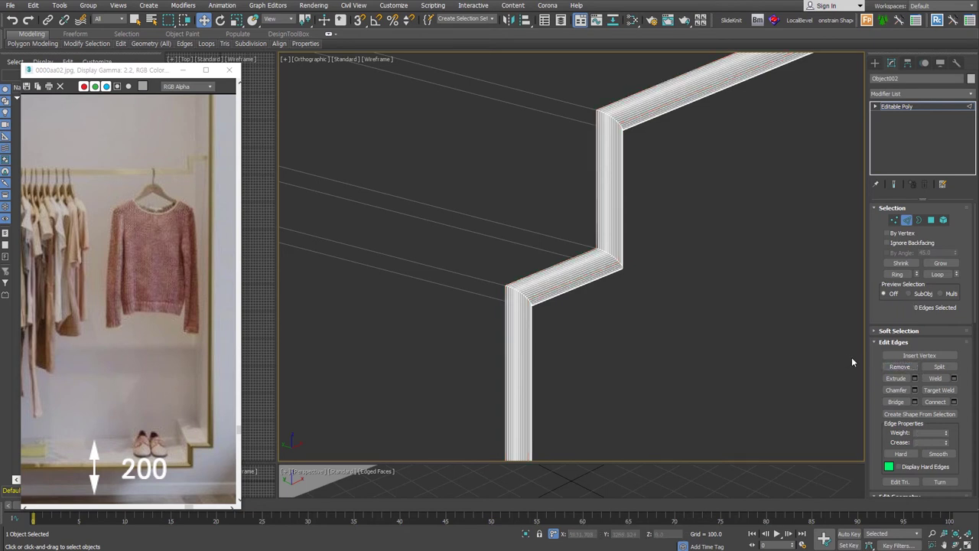
pyautogui.click(907, 220)
pyautogui.scroll(-4, 590, 291)
# Step: Check the profile from another angle, then hide it to focus on the arch
pyautogui.keyDown('alt'); pyautogui.moveTo(590, 291); pyautogui.dragTo(303, 422, button='middle'); pyautogui.keyUp('alt')
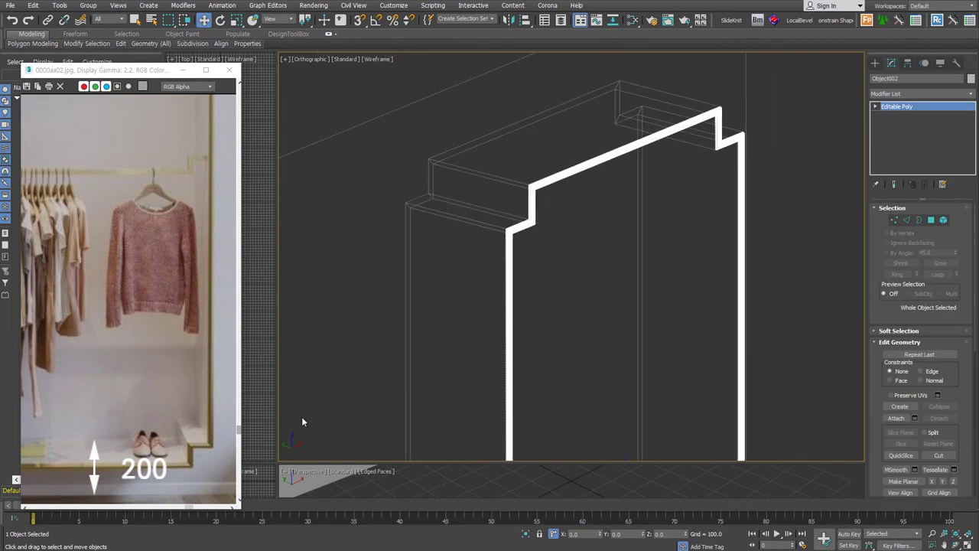
pyautogui.click(495, 328)
pyautogui.scroll(-5, 496, 327)
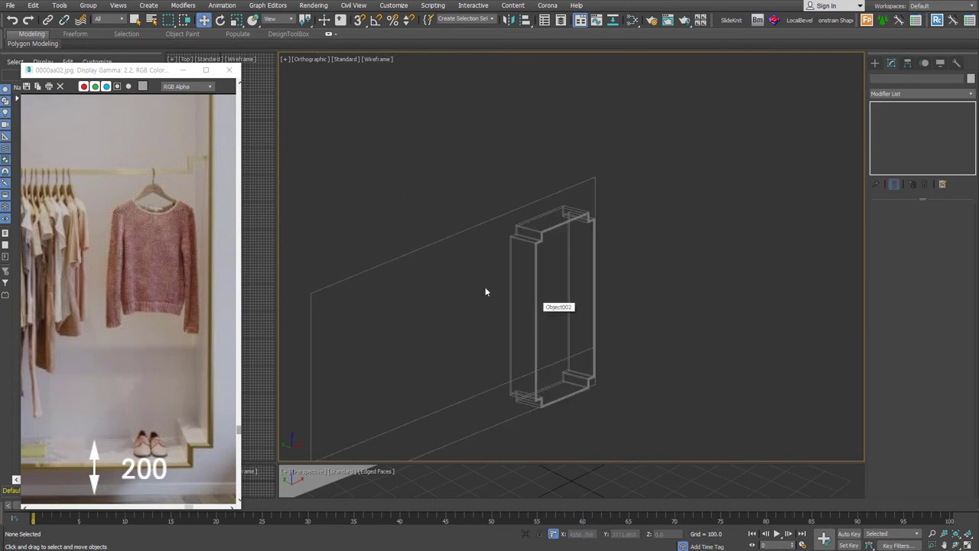
pyautogui.moveTo(149, 255); pyautogui.dragTo(152, 326, button='middle')
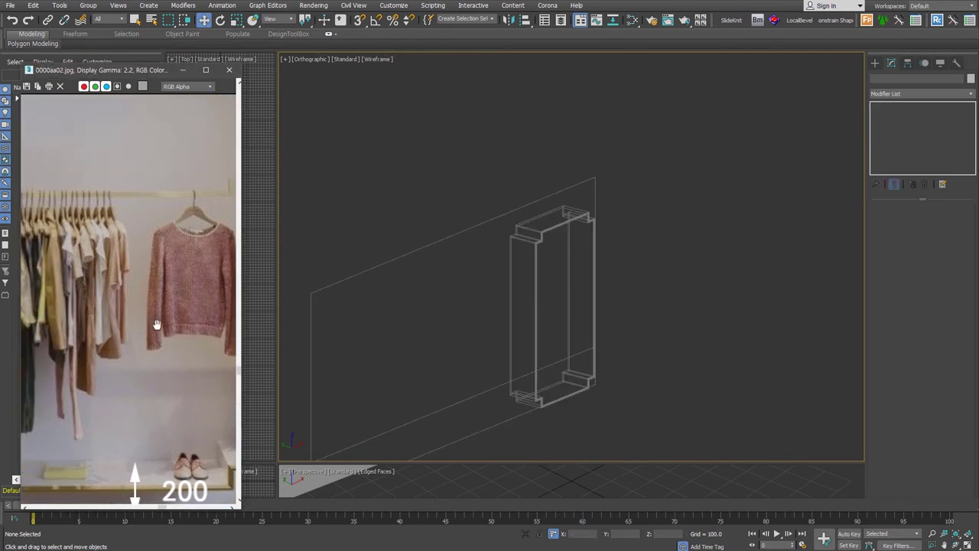
pyautogui.click(559, 225)
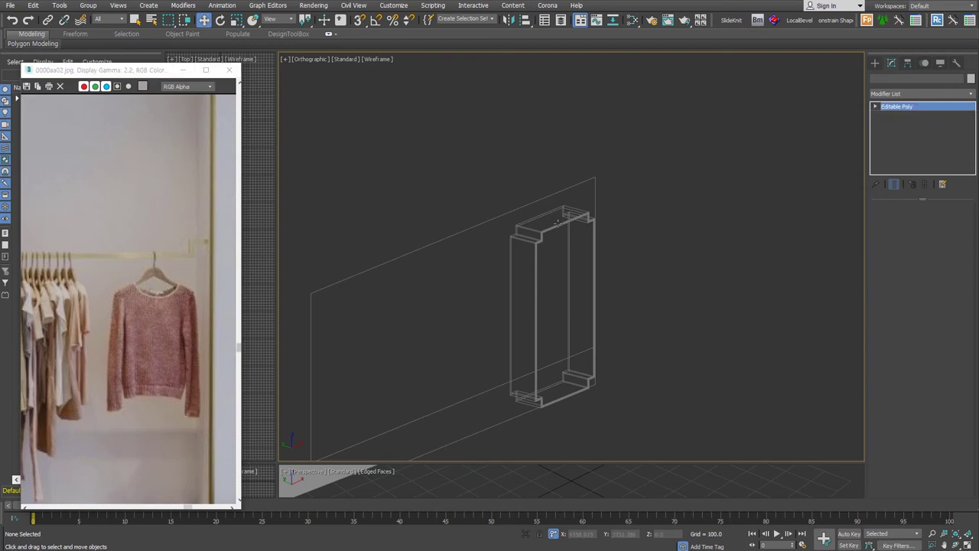
pyautogui.keyDown('alt'); pyautogui.moveTo(559, 224); pyautogui.dragTo(586, 241, button='middle'); pyautogui.keyUp('alt')
pyautogui.hotkey('ctrl', 'z')
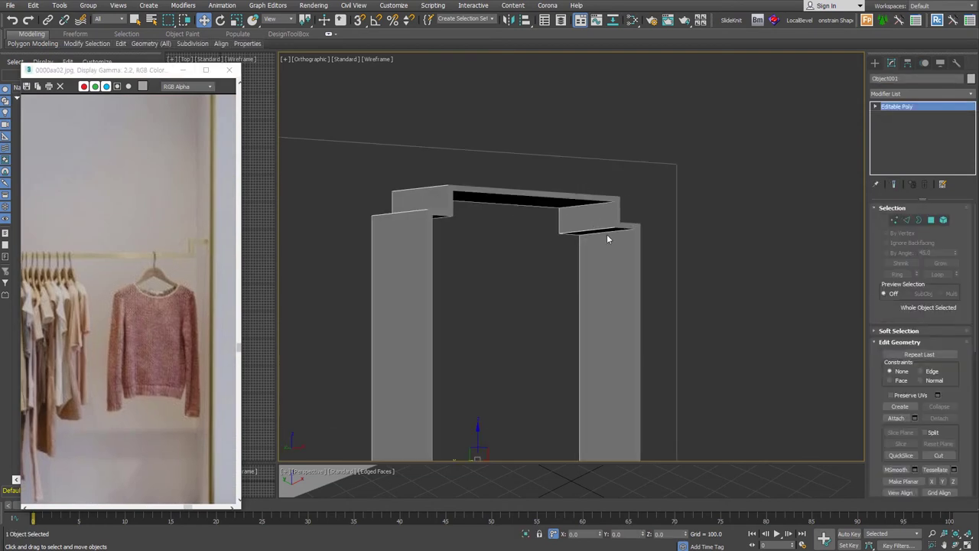
# Step: Clone two of the arch's top polygons down to the post's midpoint as a separate object
pyautogui.click(931, 220)
pyautogui.moveTo(582, 253)
pyautogui.keyDown('alt'); pyautogui.mouseDown(button='middle')
pyautogui.moveTo(545, 260)
pyautogui.moveTo(622, 254)
pyautogui.mouseUp(button='middle'); pyautogui.keyUp('alt')
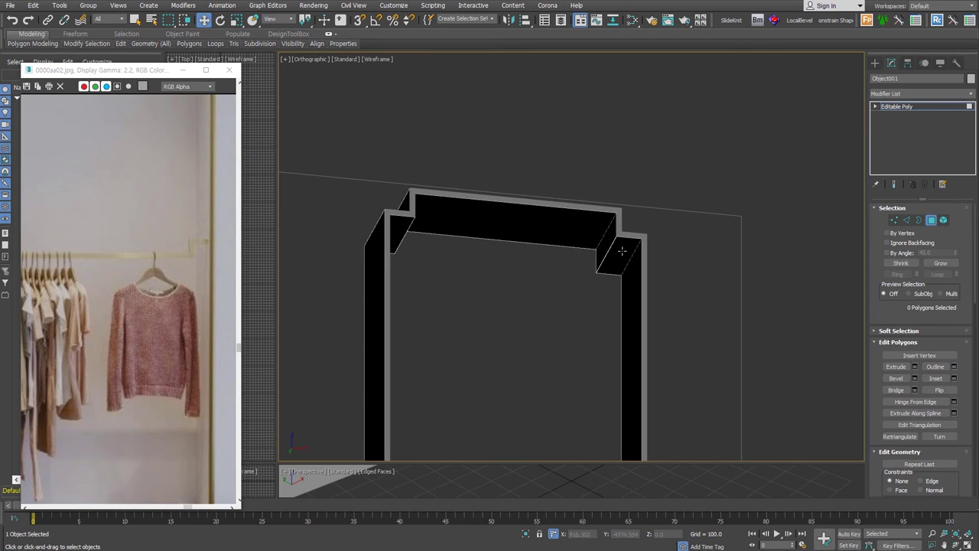
pyautogui.click(619, 255)
pyautogui.keyDown('ctrl'); pyautogui.click(395, 228); pyautogui.keyUp('ctrl')
pyautogui.moveTo(395, 228)
pyautogui.keyDown('alt'); pyautogui.mouseDown(button='middle')
pyautogui.moveTo(501, 306)
pyautogui.moveTo(484, 295)
pyautogui.moveTo(498, 336)
pyautogui.moveTo(491, 278)
pyautogui.moveTo(500, 305)
pyautogui.mouseUp(button='middle'); pyautogui.keyUp('alt')
pyautogui.press('s')
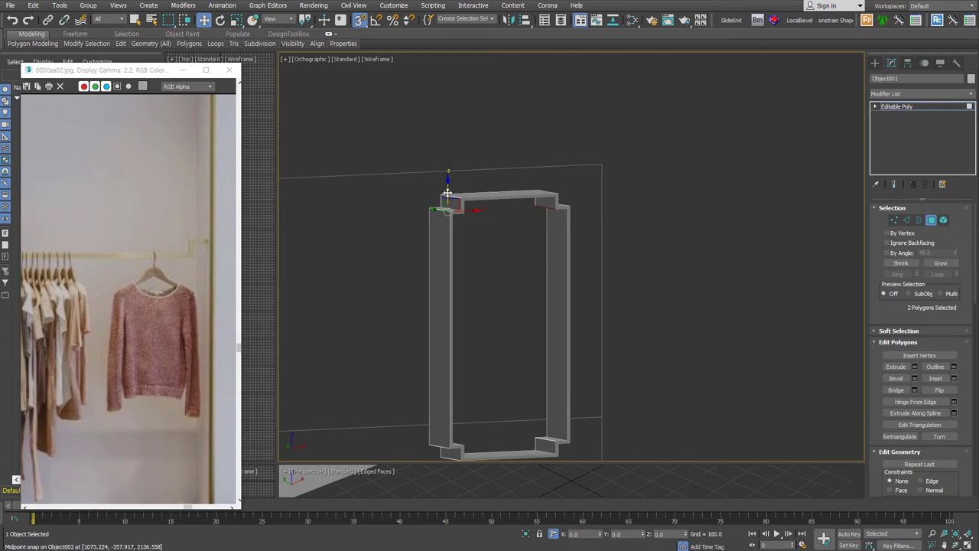
pyautogui.moveTo(448, 201)
pyautogui.mouseDown()
pyautogui.moveTo(562, 341)
pyautogui.moveTo(563, 324)
pyautogui.mouseUp()
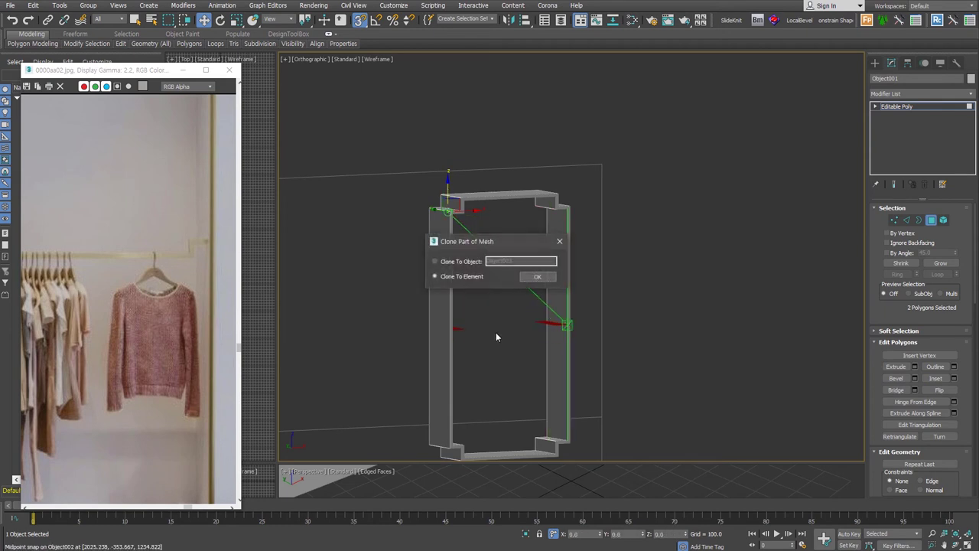
pyautogui.click(466, 263)
pyautogui.click(537, 276)
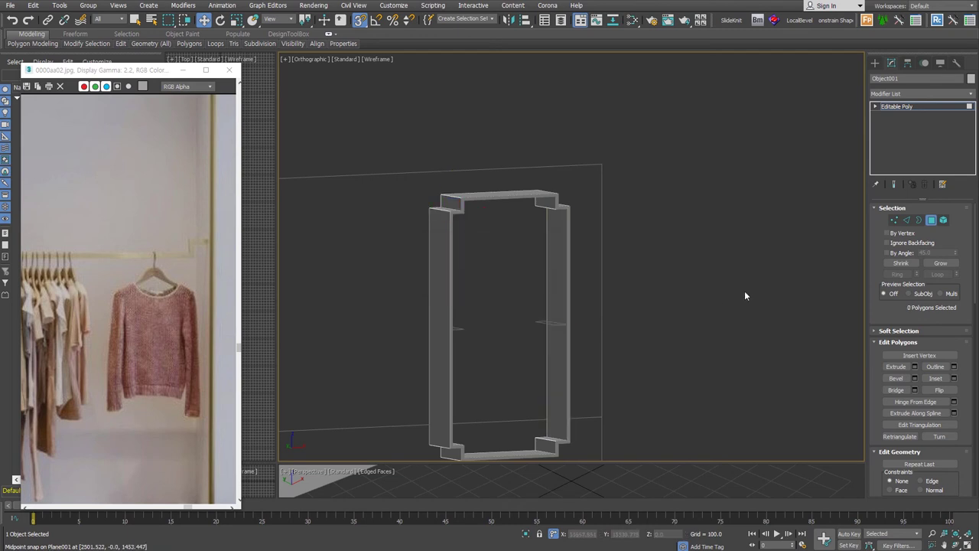
# Step: Lower the facing edges of the two cloned pieces and bridge them into one shelf
pyautogui.click(456, 329)
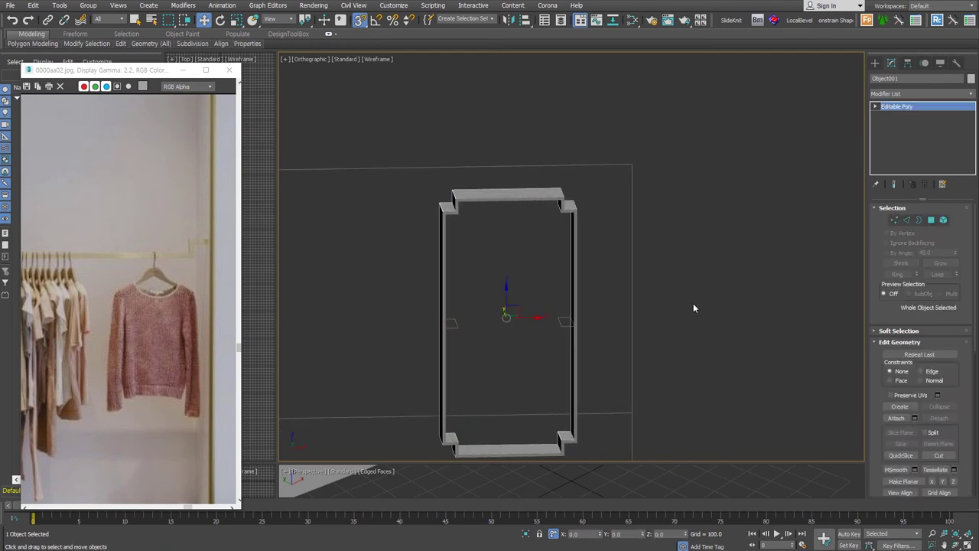
pyautogui.click(694, 306)
pyautogui.click(566, 327)
pyautogui.press('2')
pyautogui.press('z')
pyautogui.scroll(-2, 545, 356)
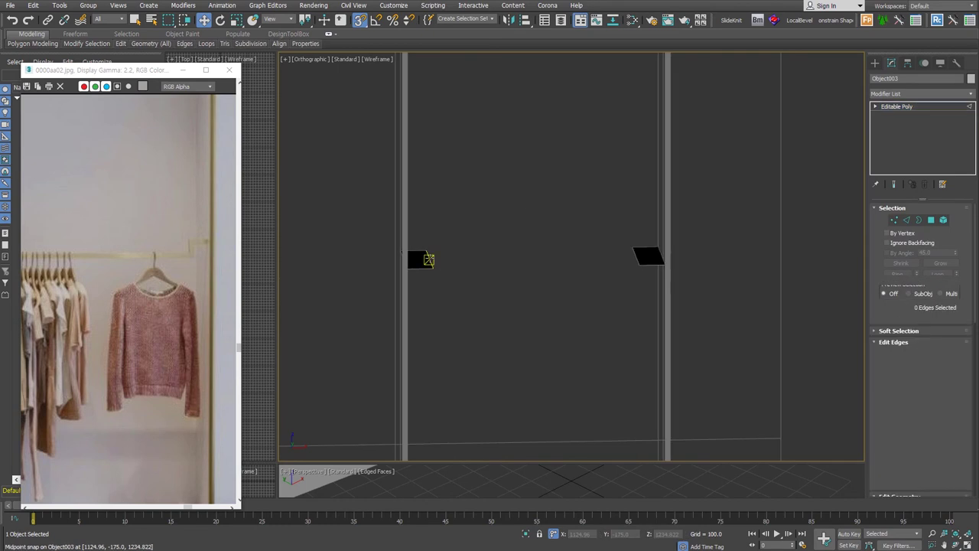
pyautogui.click(636, 254)
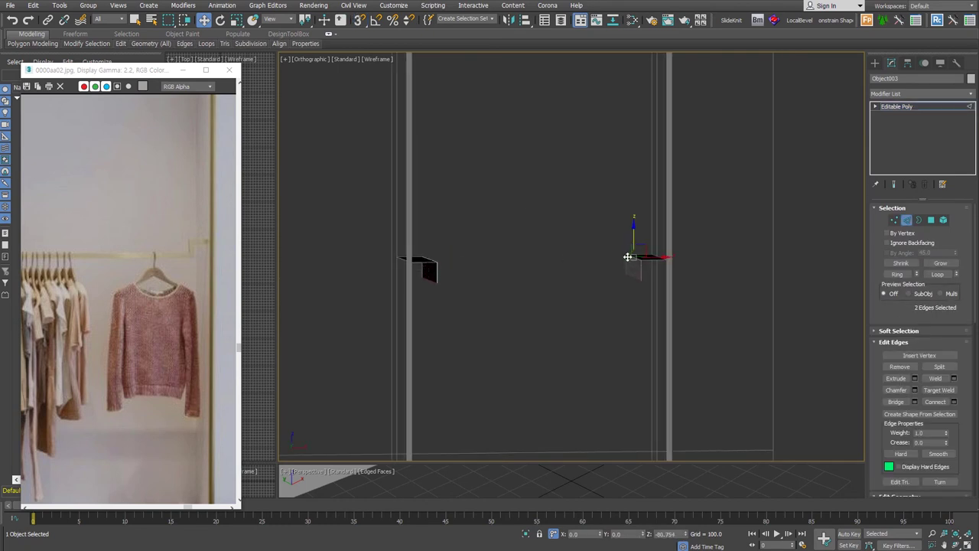
pyautogui.moveTo(627, 257); pyautogui.dragTo(596, 335)
pyautogui.click(895, 402)
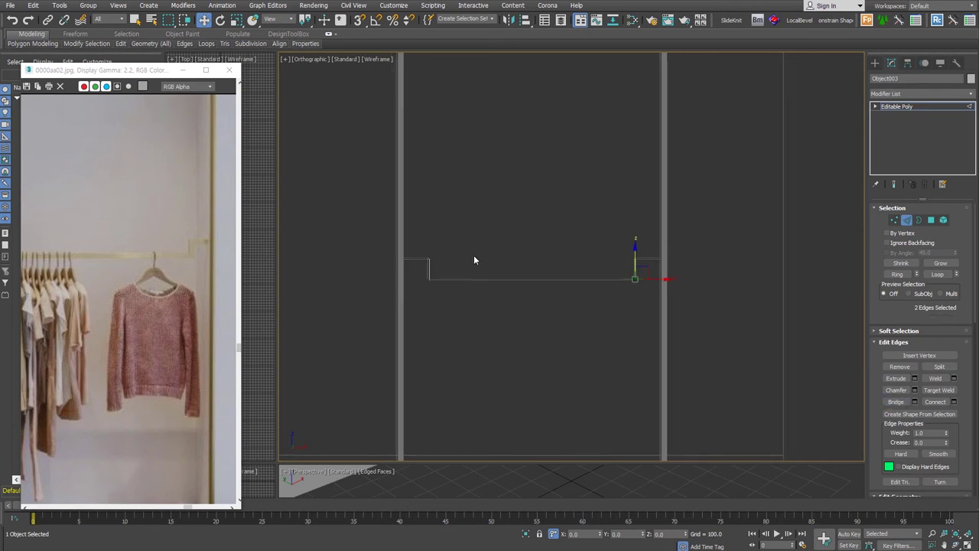
# Step: Chamfer the shelf's front edges
pyautogui.moveTo(632, 262)
pyautogui.keyDown('alt'); pyautogui.mouseDown(button='middle')
pyautogui.moveTo(509, 365)
pyautogui.moveTo(525, 340)
pyautogui.moveTo(538, 341)
pyautogui.mouseUp(button='middle'); pyautogui.keyUp('alt')
pyautogui.moveTo(538, 341); pyautogui.dragTo(527, 195)
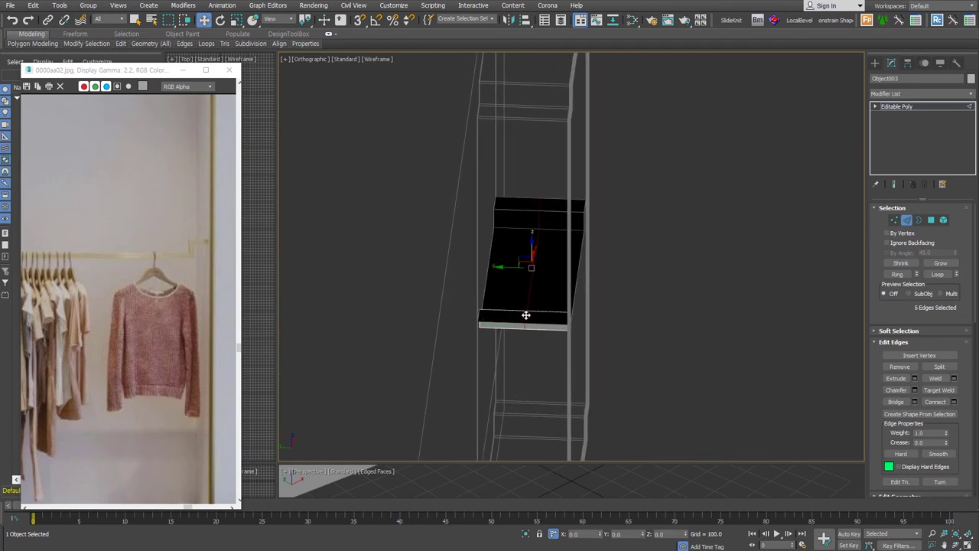
pyautogui.scroll(5, 528, 314)
pyautogui.rightClick(542, 240)
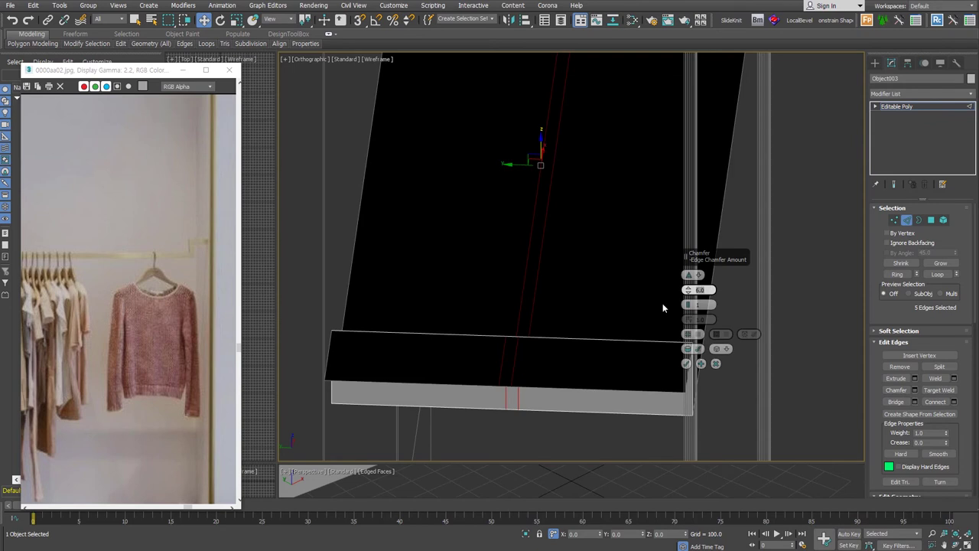
pyautogui.click(687, 364)
# Step: Shell the rail profile with an outer thickness of 25
pyautogui.click(346, 298)
pyautogui.moveTo(348, 310)
pyautogui.keyDown('alt'); pyautogui.mouseDown(button='middle')
pyautogui.moveTo(704, 337)
pyautogui.moveTo(614, 324)
pyautogui.mouseUp(button='middle'); pyautogui.keyUp('alt')
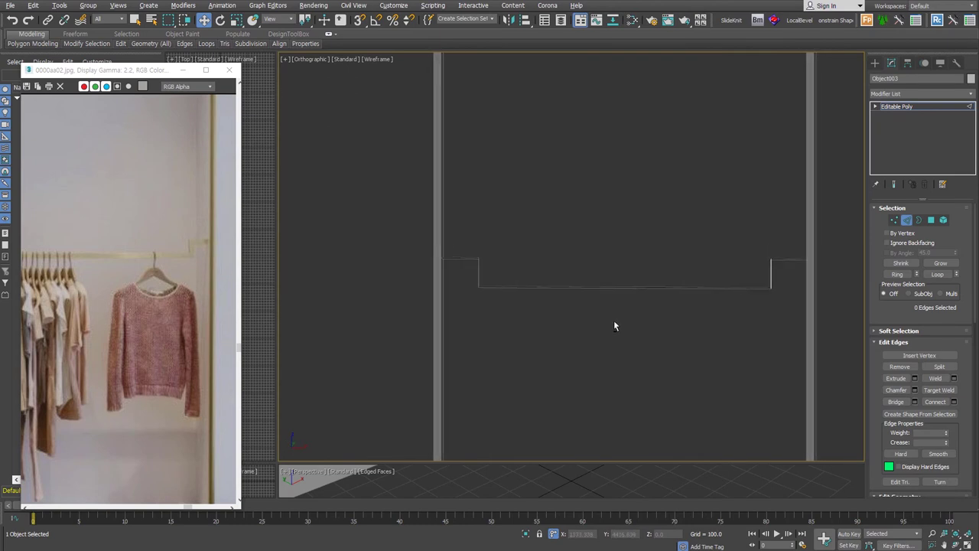
pyautogui.press('s')
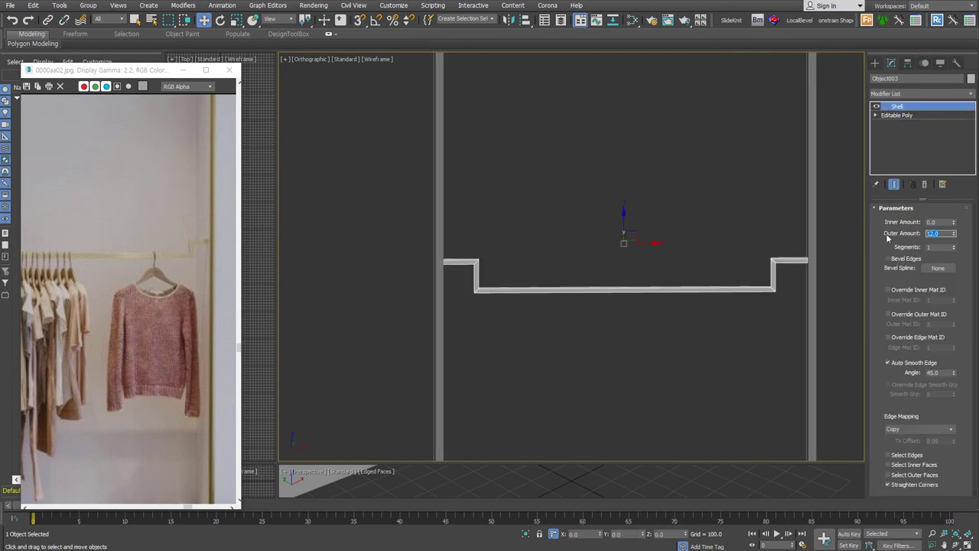
pyautogui.write('20')
pyautogui.press('Return')
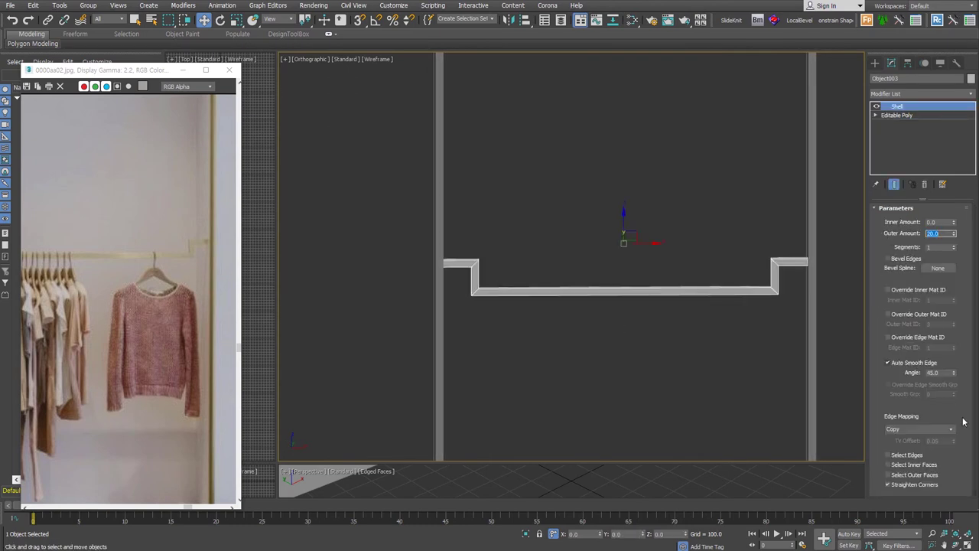
pyautogui.click(944, 234)
pyautogui.write('25')
pyautogui.press('Return')
pyautogui.keyDown('alt'); pyautogui.moveTo(848, 235); pyautogui.dragTo(605, 215, button='middle'); pyautogui.keyUp('alt')
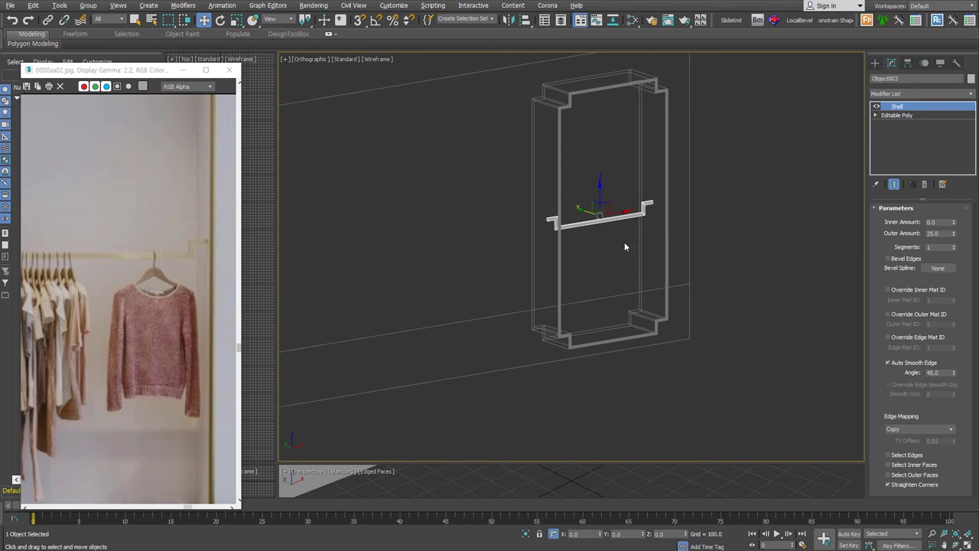
# Step: Detach a copy of the wall plane's bottom strip as a new object
pyautogui.click(624, 242)
pyautogui.scroll(-2, 667, 287)
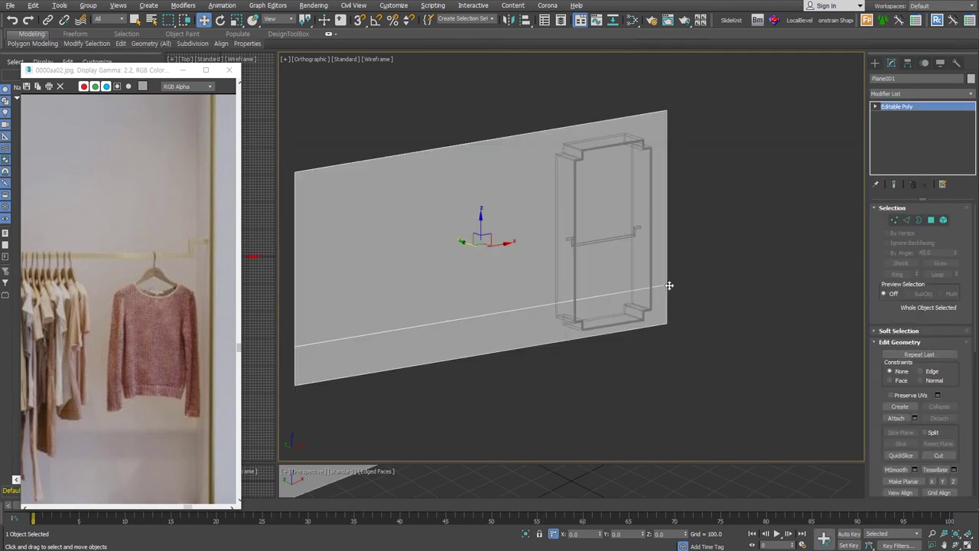
pyautogui.scroll(-3, 168, 345)
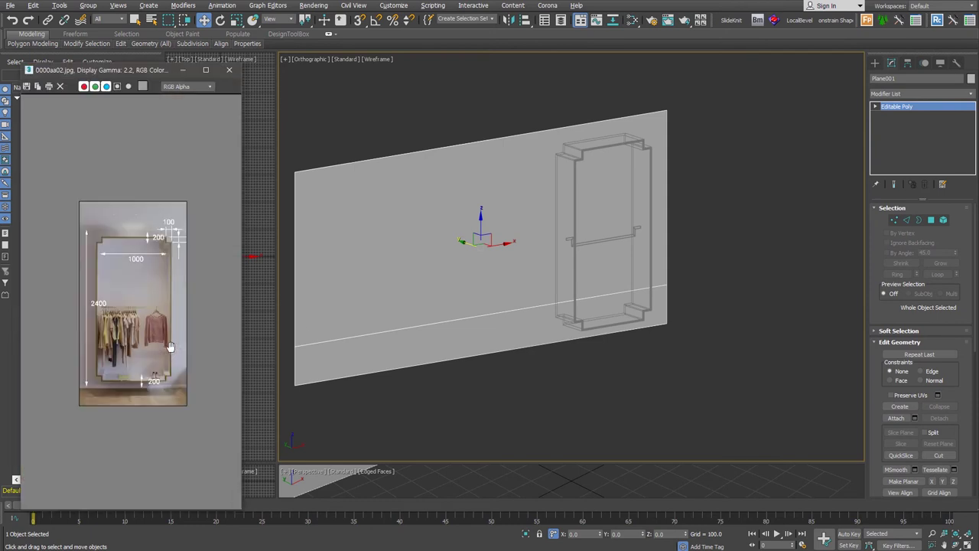
pyautogui.scroll(2, 171, 346)
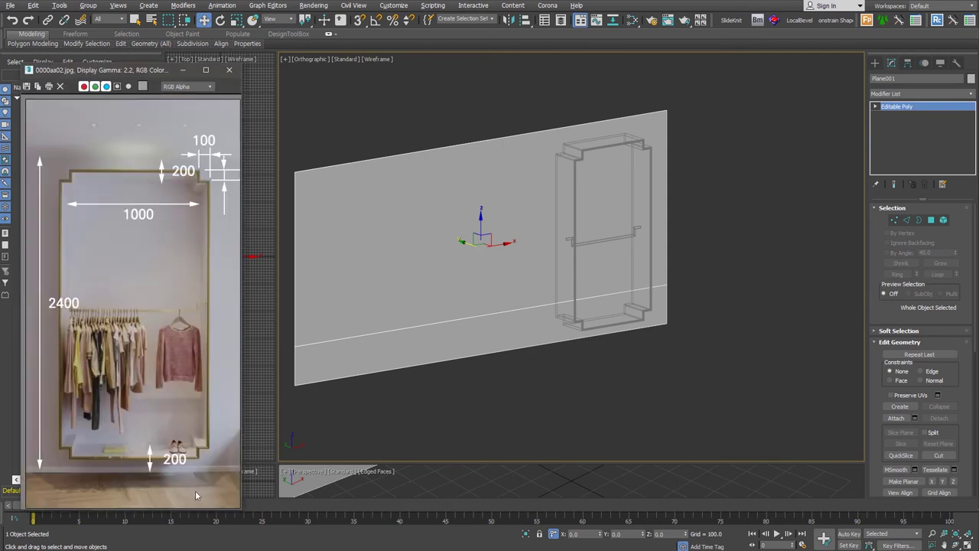
pyautogui.keyDown('alt'); pyautogui.moveTo(536, 322); pyautogui.dragTo(625, 323, button='middle'); pyautogui.keyUp('alt')
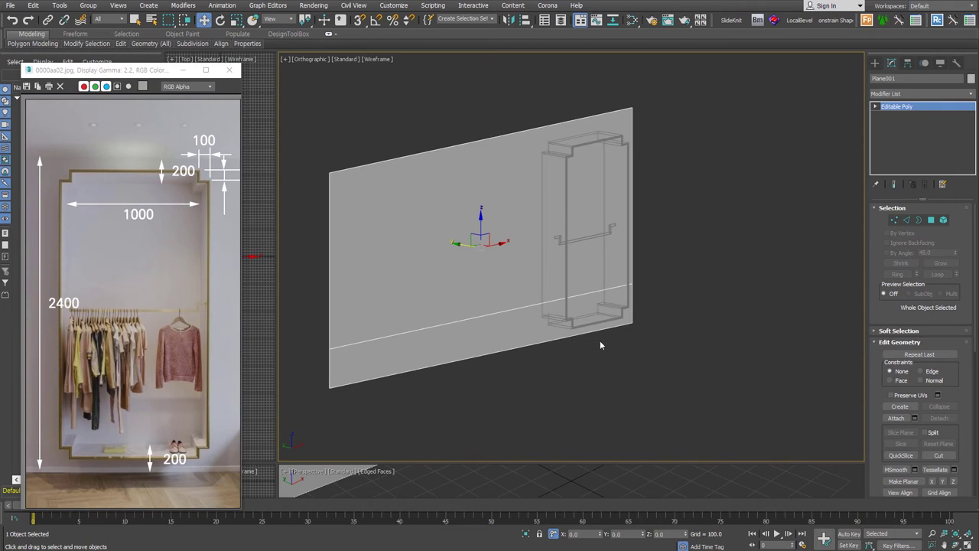
pyautogui.scroll(2, 511, 382)
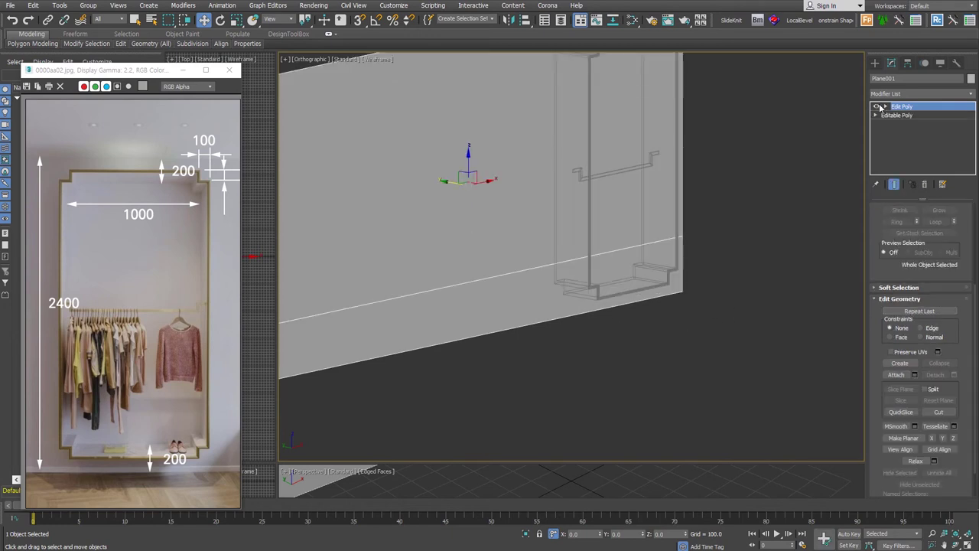
pyautogui.click(885, 107)
pyautogui.click(911, 142)
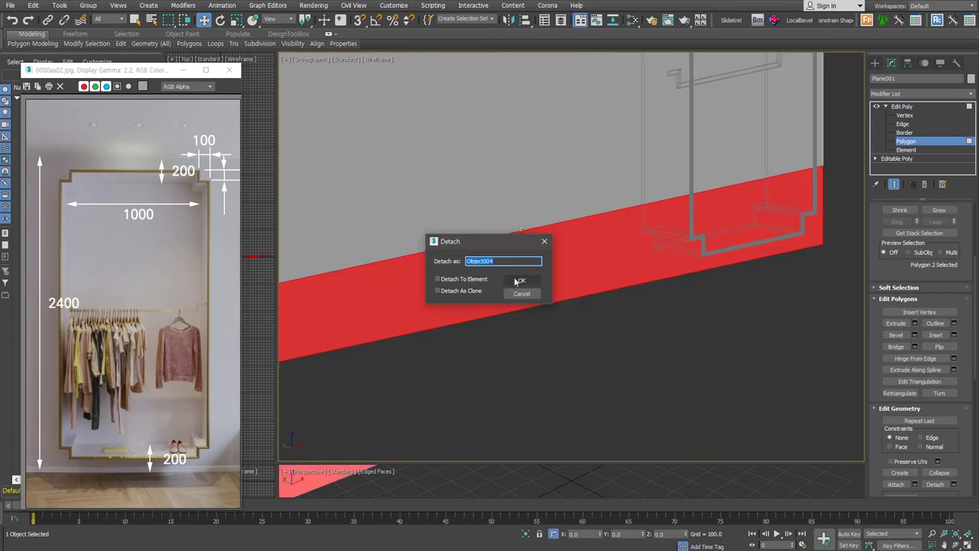
pyautogui.click(469, 292)
pyautogui.click(519, 280)
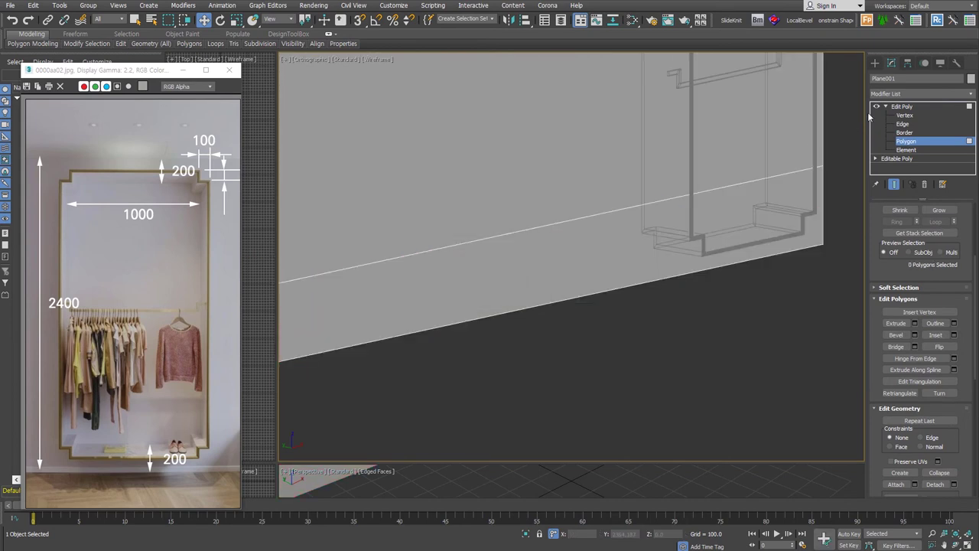
pyautogui.click(924, 184)
# Step: Lower the detached strip's top edge to make it a thin skirting
pyautogui.click(611, 280)
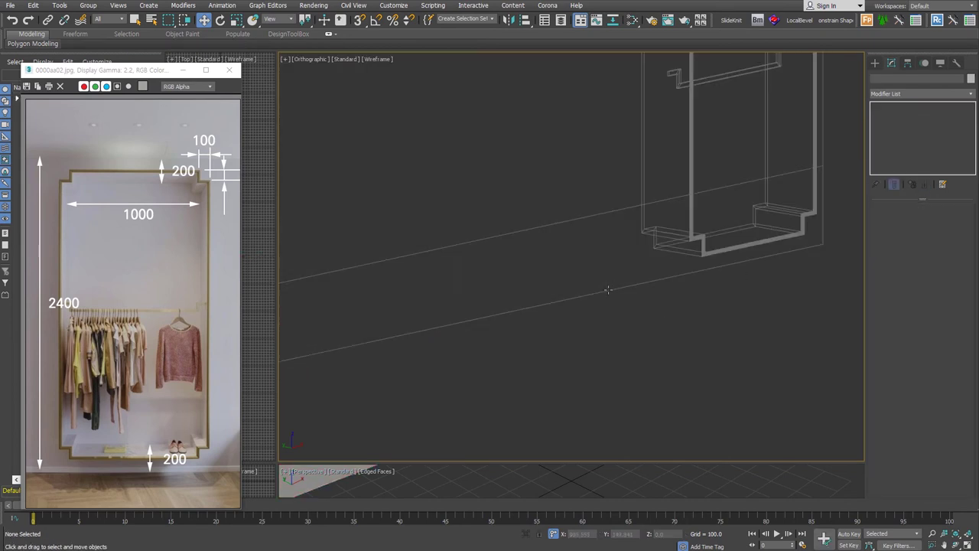
pyautogui.click(609, 290)
pyautogui.click(907, 220)
pyautogui.click(535, 224)
pyautogui.moveTo(517, 220); pyautogui.dragTo(510, 274)
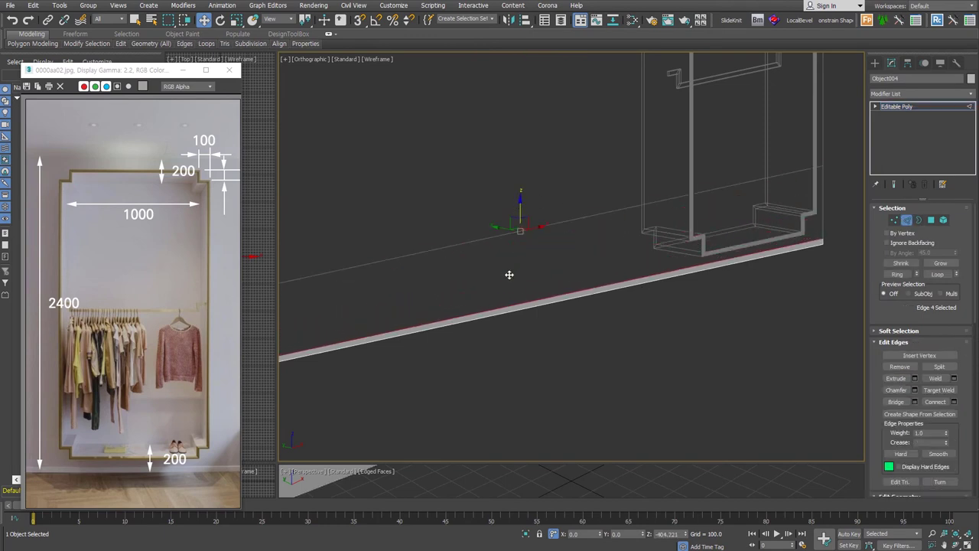
pyautogui.press('2')
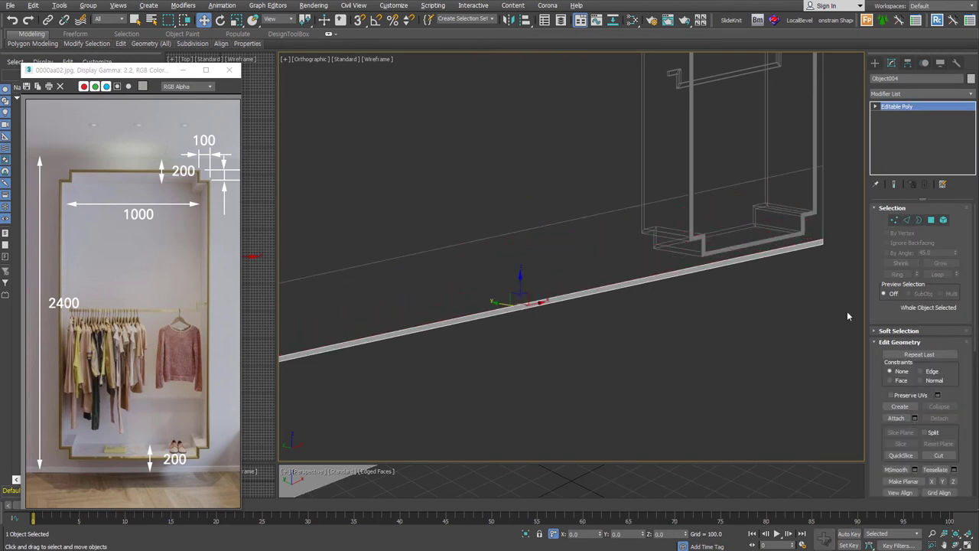
# Step: Add a Shell to the skirting strip with an outer thickness of 10
pyautogui.hotkey('ctrl', 'shift', 's')
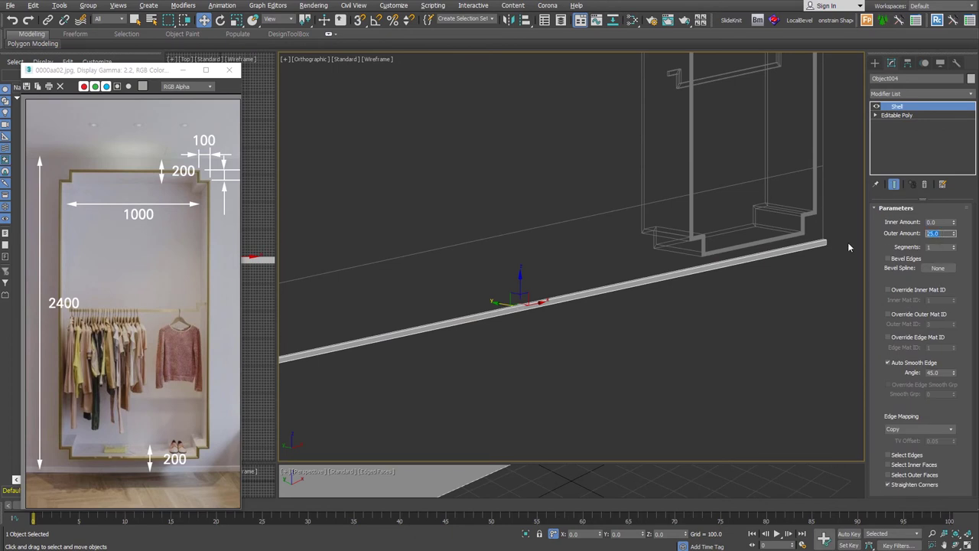
pyautogui.write('10')
pyautogui.press('Return')
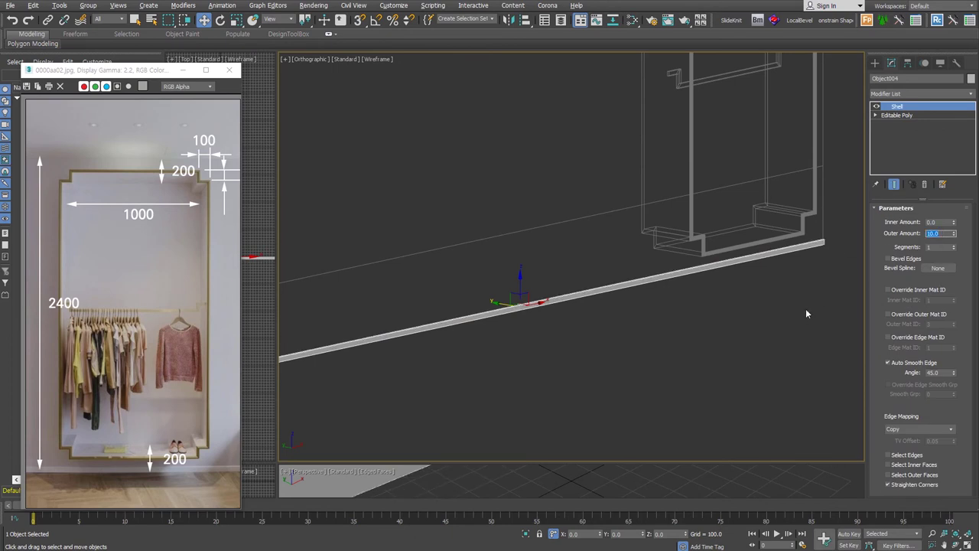
pyautogui.click(815, 280)
pyautogui.scroll(-5, 816, 279)
pyautogui.moveTo(815, 279); pyautogui.dragTo(708, 330, button='middle')
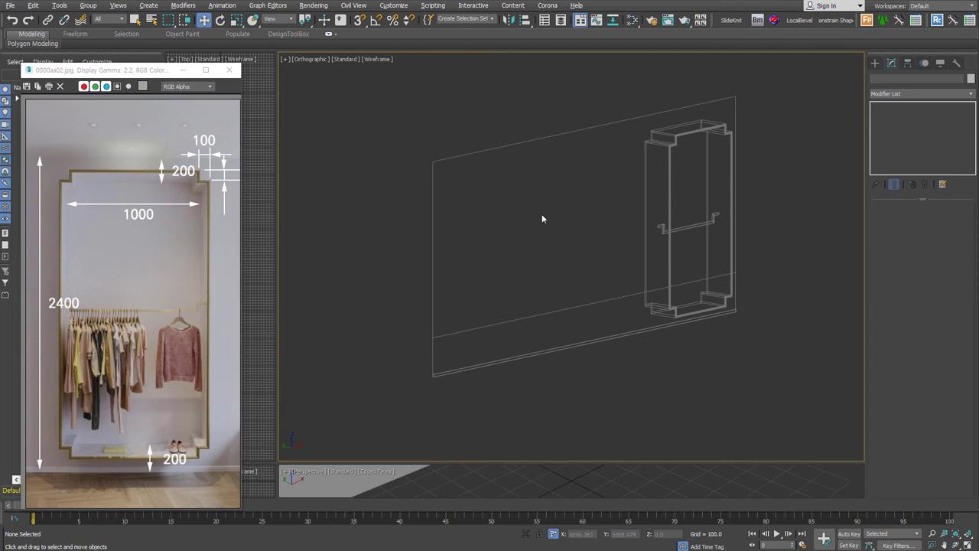
# Step: Select the wall plane's top, right, left and lower-left outer edges
pyautogui.click(595, 133)
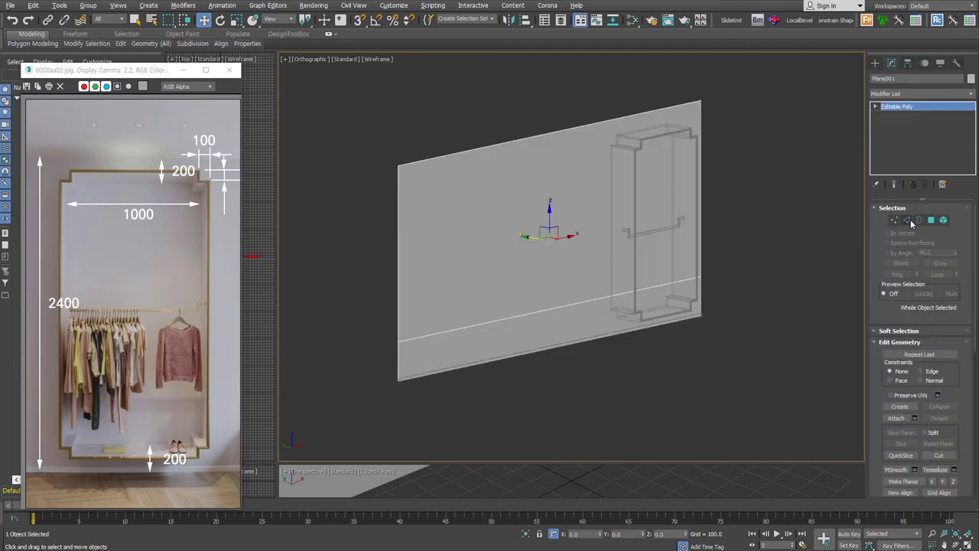
pyautogui.click(907, 221)
pyautogui.moveTo(599, 159); pyautogui.dragTo(566, 175, button='middle')
pyautogui.click(520, 147)
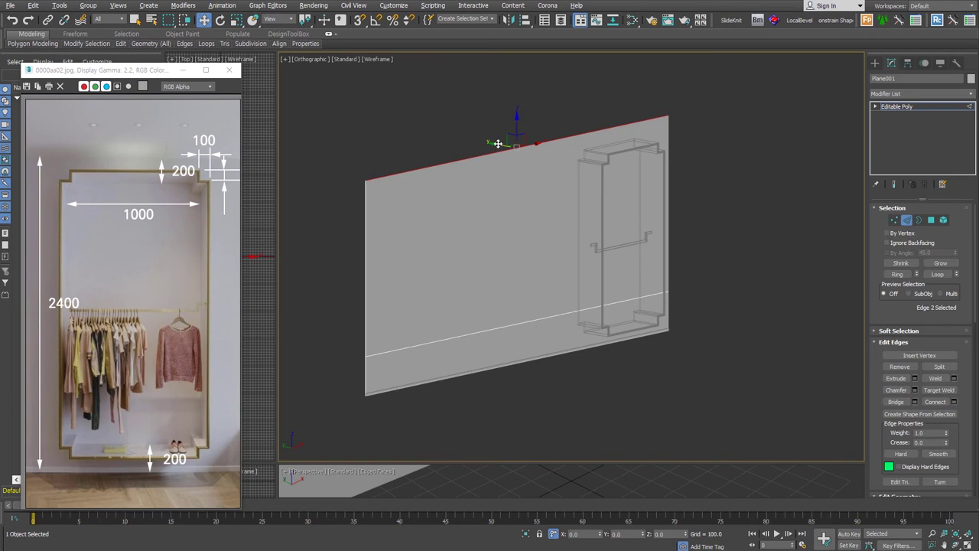
pyautogui.click(668, 302)
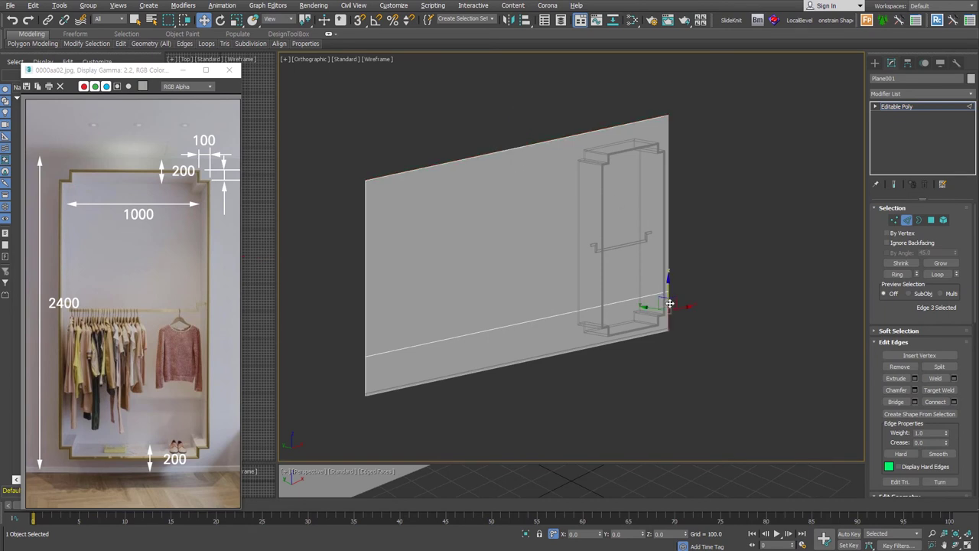
pyautogui.keyDown('ctrl'); pyautogui.click(643, 121); pyautogui.keyUp('ctrl')
pyautogui.keyDown('ctrl'); pyautogui.click(366, 332); pyautogui.keyUp('ctrl')
pyautogui.keyDown('ctrl'); pyautogui.click(366, 382); pyautogui.keyUp('ctrl')
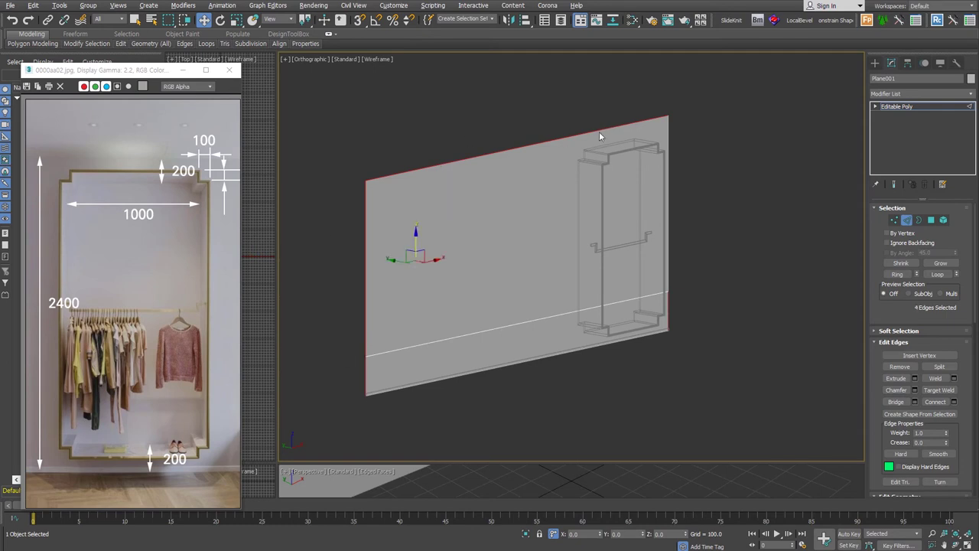
pyautogui.click(671, 307)
# Step: Extrude the selected edges into walls, ceiling and floor, then slide the right corner edges further out
pyautogui.keyDown('alt'); pyautogui.moveTo(558, 189); pyautogui.dragTo(580, 270, button='middle'); pyautogui.keyUp('alt')
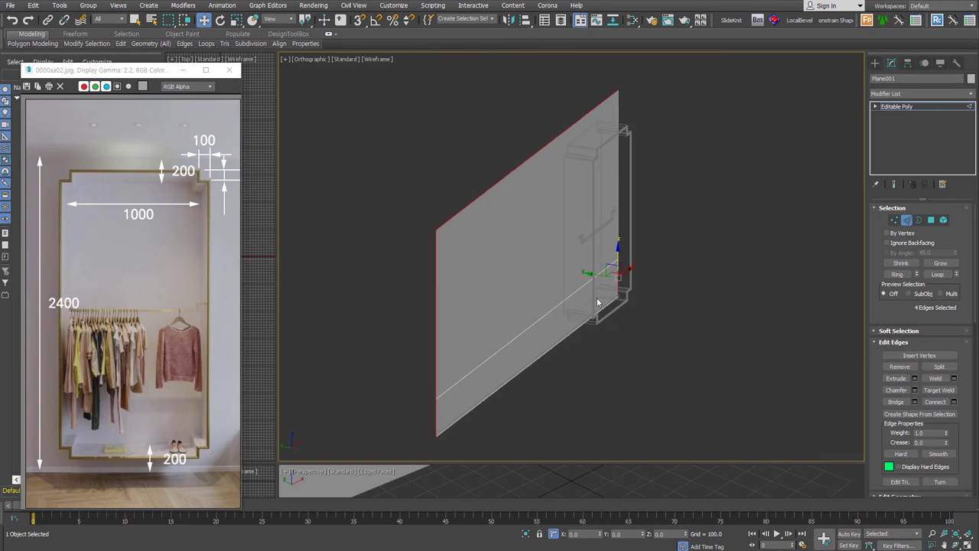
pyautogui.keyDown('shift'); pyautogui.moveTo(580, 270); pyautogui.dragTo(774, 314); pyautogui.keyUp('shift')
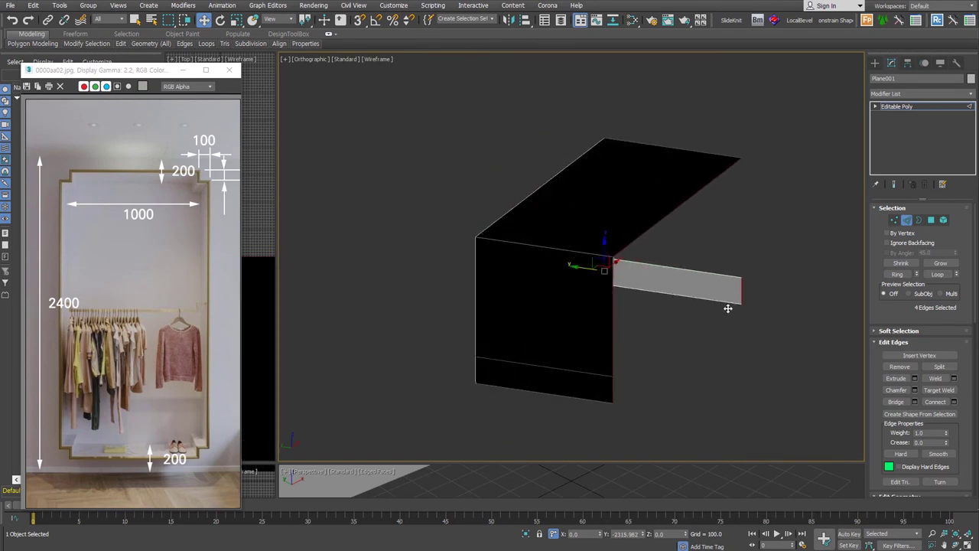
pyautogui.moveTo(784, 315)
pyautogui.keyDown('alt'); pyautogui.mouseDown(button='middle')
pyautogui.moveTo(596, 341)
pyautogui.moveTo(555, 336)
pyautogui.moveTo(634, 338)
pyautogui.mouseUp(button='middle'); pyautogui.keyUp('alt')
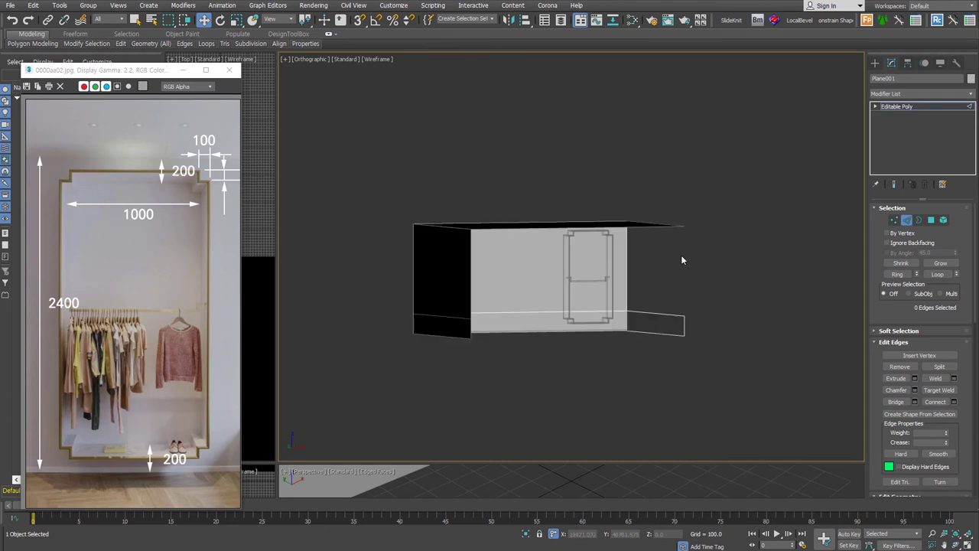
pyautogui.click(616, 281)
pyautogui.moveTo(670, 281)
pyautogui.keyDown('alt'); pyautogui.mouseDown(button='middle')
pyautogui.moveTo(573, 283)
pyautogui.moveTo(591, 289)
pyautogui.mouseUp(button='middle'); pyautogui.keyUp('alt')
pyautogui.moveTo(628, 255); pyautogui.dragTo(656, 253)
pyautogui.moveTo(655, 253)
pyautogui.keyDown('alt'); pyautogui.mouseDown(button='middle')
pyautogui.moveTo(670, 348)
pyautogui.moveTo(630, 338)
pyautogui.mouseUp(button='middle'); pyautogui.keyUp('alt')
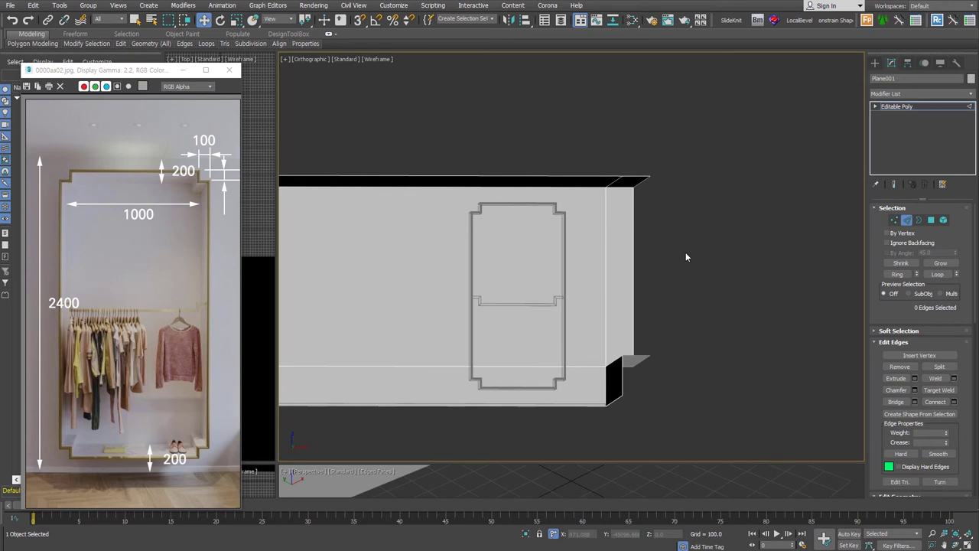
pyautogui.moveTo(665, 326)
pyautogui.keyDown('alt'); pyautogui.mouseDown(button='middle')
pyautogui.moveTo(675, 313)
pyautogui.moveTo(606, 329)
pyautogui.mouseUp(button='middle'); pyautogui.keyUp('alt')
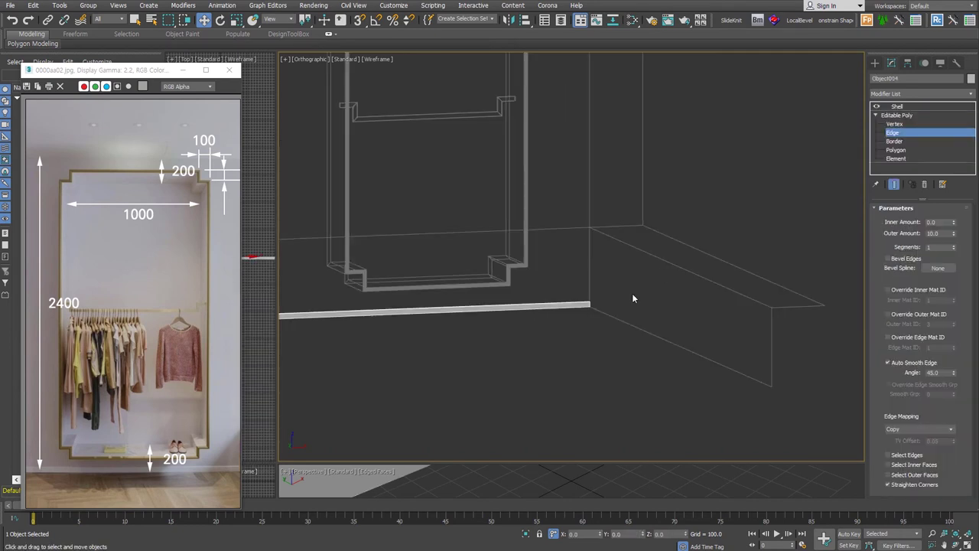
# Step: Extend the skirting strip's edge along the side wall to the corner, snapping to vertices
pyautogui.click(588, 305)
pyautogui.press('s')
pyautogui.keyDown('alt'); pyautogui.moveTo(604, 319); pyautogui.dragTo(531, 264, button='middle'); pyautogui.keyUp('alt')
pyautogui.keyDown('shift'); pyautogui.moveTo(531, 263); pyautogui.dragTo(763, 350); pyautogui.keyUp('shift')
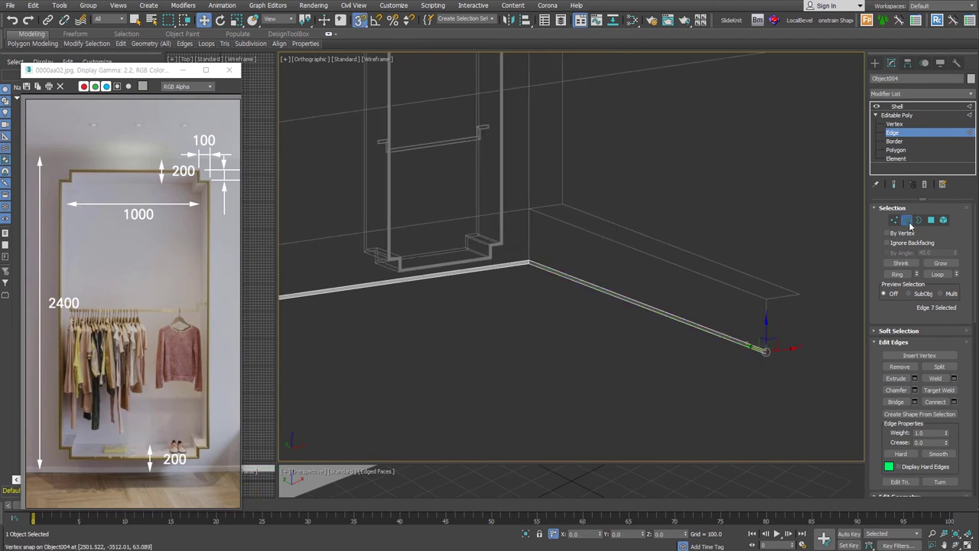
pyautogui.click(896, 114)
pyautogui.click(909, 107)
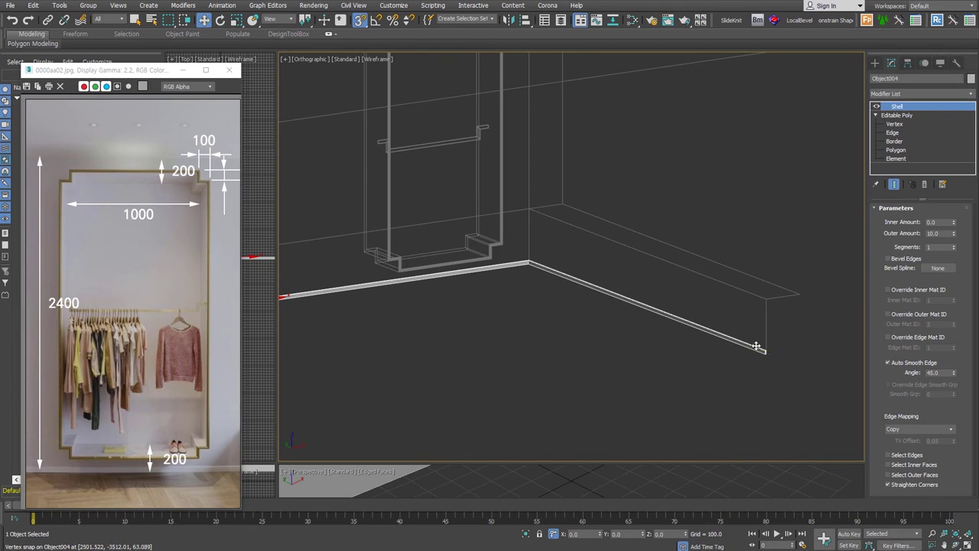
pyautogui.click(661, 373)
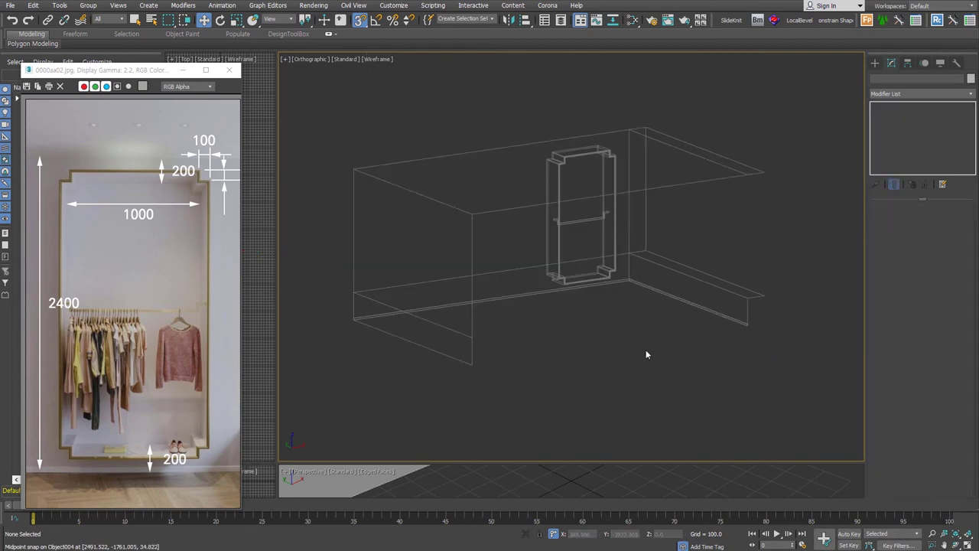
# Step: Select the room box's ceiling polygon, then clear the selection and switch to Top view
pyautogui.click(646, 350)
pyautogui.press('4')
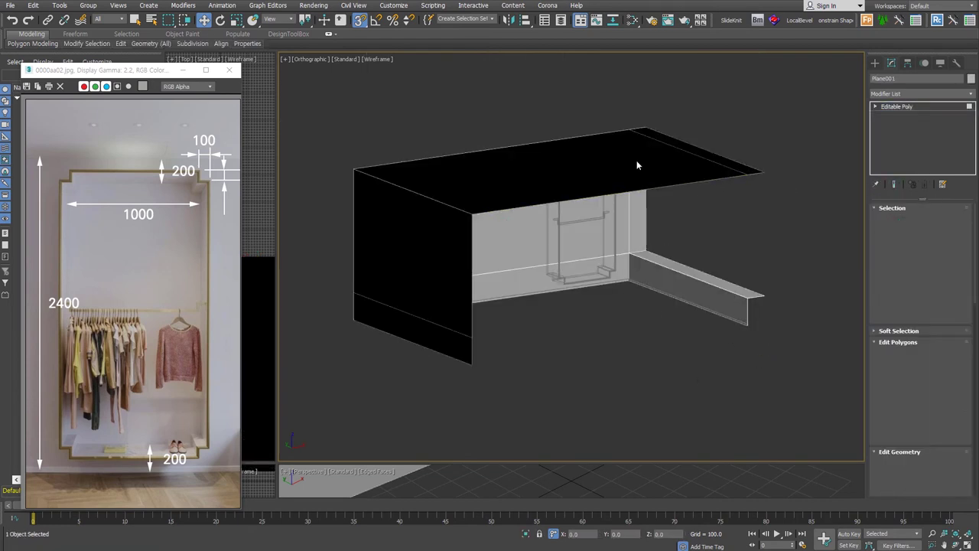
pyautogui.click(639, 161)
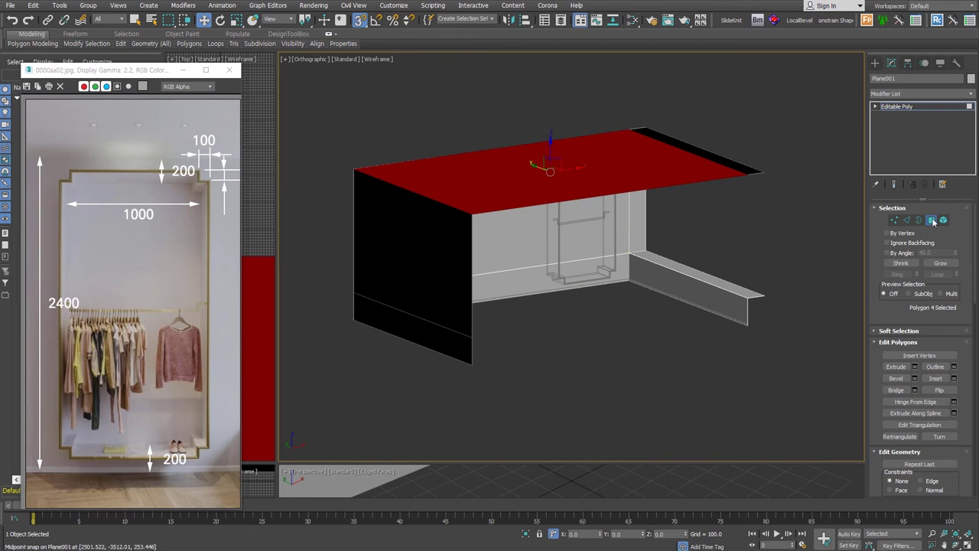
pyautogui.click(659, 362)
pyautogui.press('t')
pyautogui.scroll(-2, 657, 342)
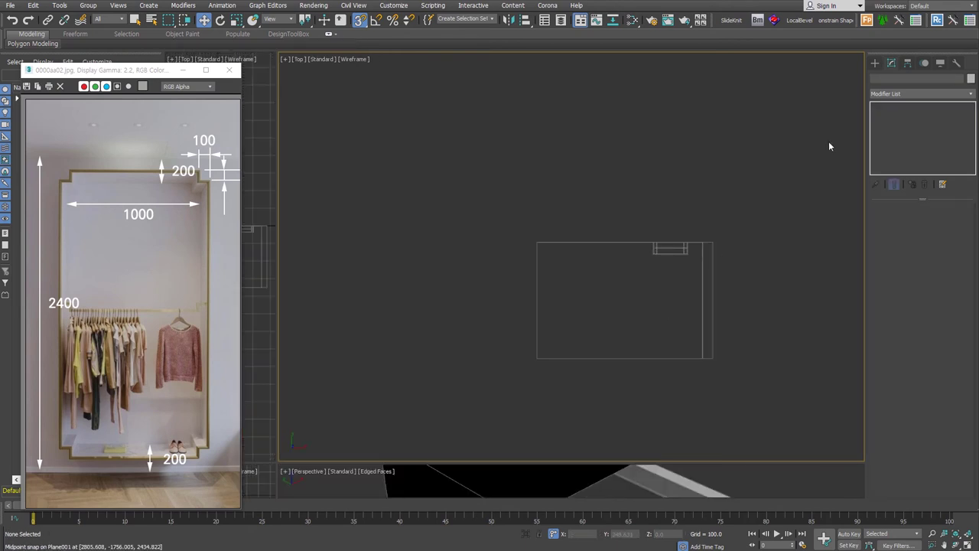
# Step: Draw Plane002 in the Top view, stretched past the niche box's corner, and show its parameters
pyautogui.click(875, 62)
pyautogui.click(940, 167)
pyautogui.moveTo(501, 168)
pyautogui.mouseDown()
pyautogui.moveTo(698, 401)
pyautogui.moveTo(750, 396)
pyautogui.mouseUp()
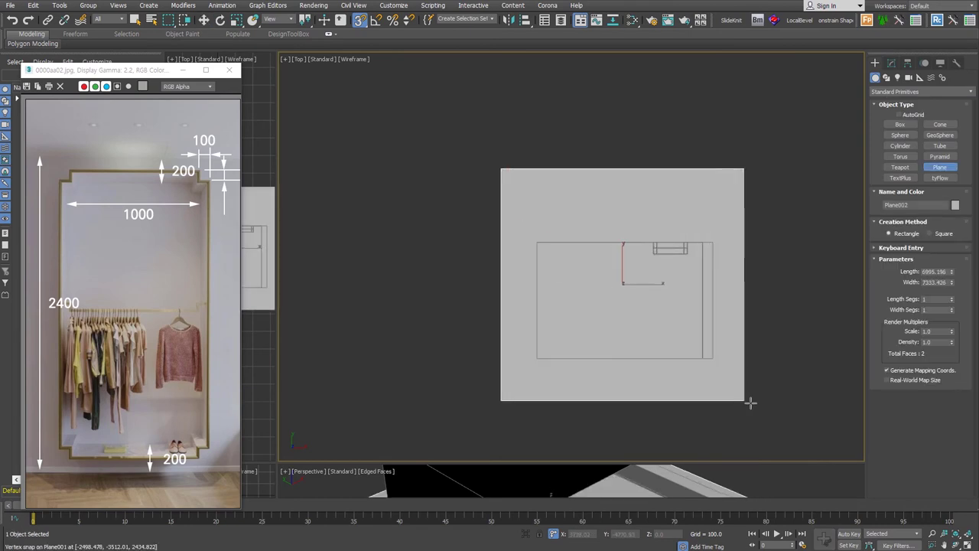
pyautogui.moveTo(750, 396); pyautogui.dragTo(780, 418)
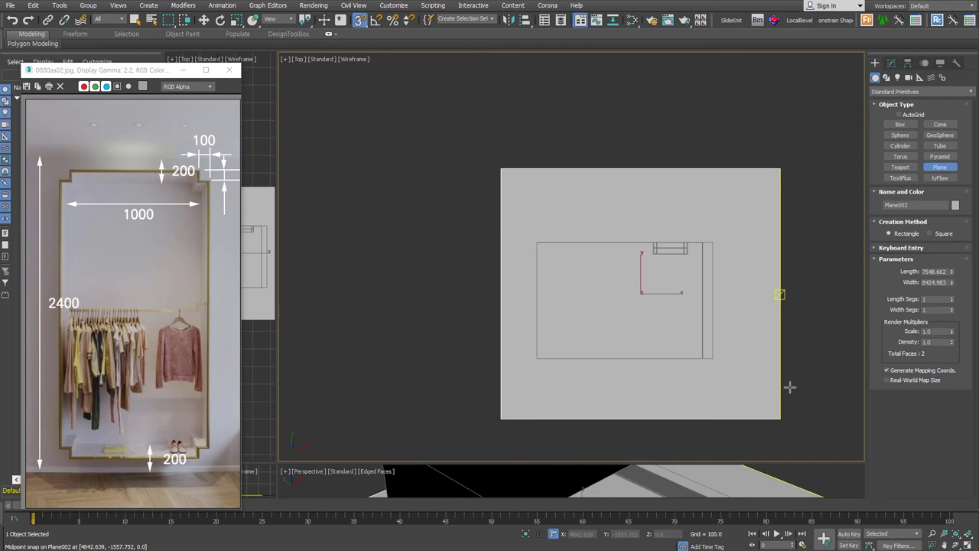
pyautogui.scroll(2, 789, 385)
pyautogui.moveTo(711, 273); pyautogui.dragTo(715, 286, button='middle')
pyautogui.press('w')
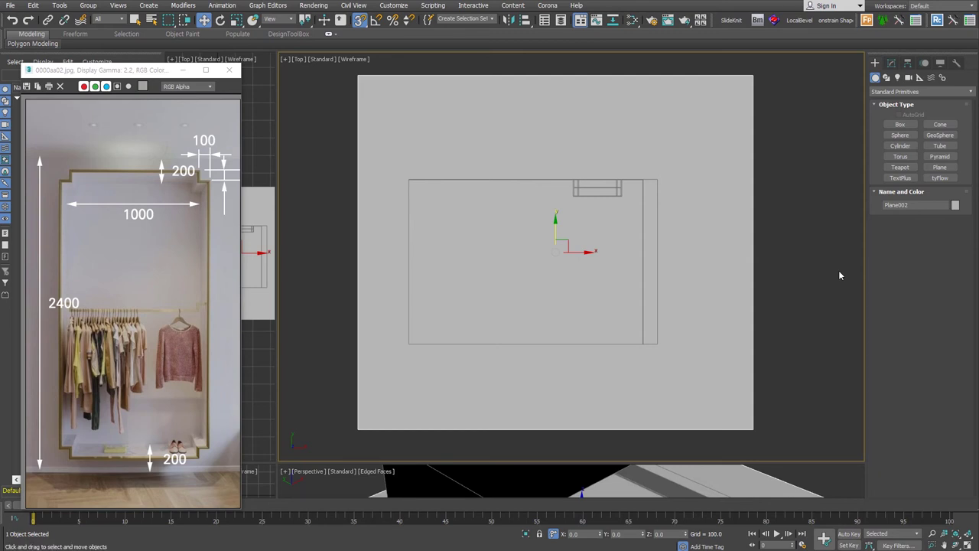
pyautogui.click(891, 62)
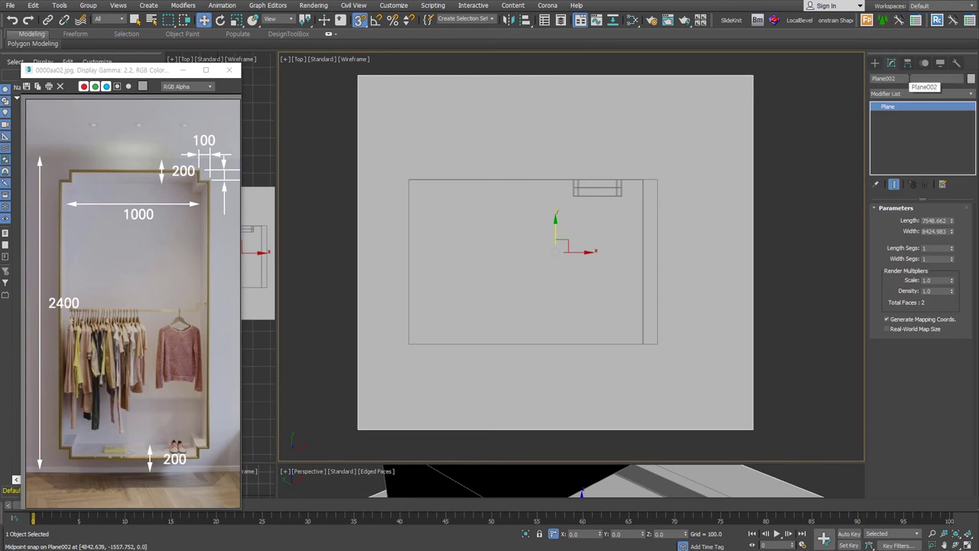
# Step: Apply a FloorGenerator modifier to Plane002 and tilt the view to see the planks
pyautogui.click(915, 94)
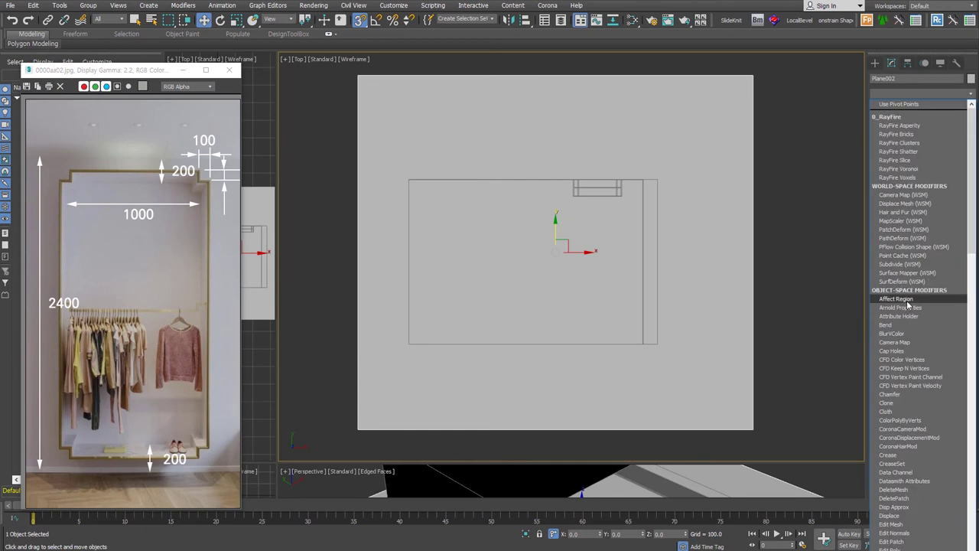
pyautogui.scroll(-10, 909, 306)
pyautogui.click(902, 170)
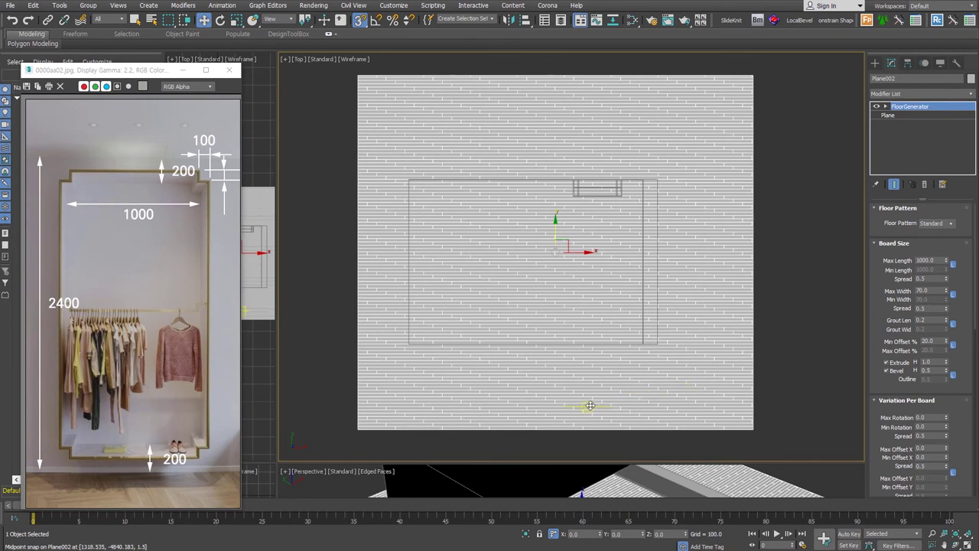
pyautogui.scroll(5, 590, 405)
pyautogui.keyDown('alt'); pyautogui.moveTo(590, 404); pyautogui.dragTo(586, 363, button='middle'); pyautogui.keyUp('alt')
pyautogui.scroll(2, 585, 363)
pyautogui.scroll(2, 567, 362)
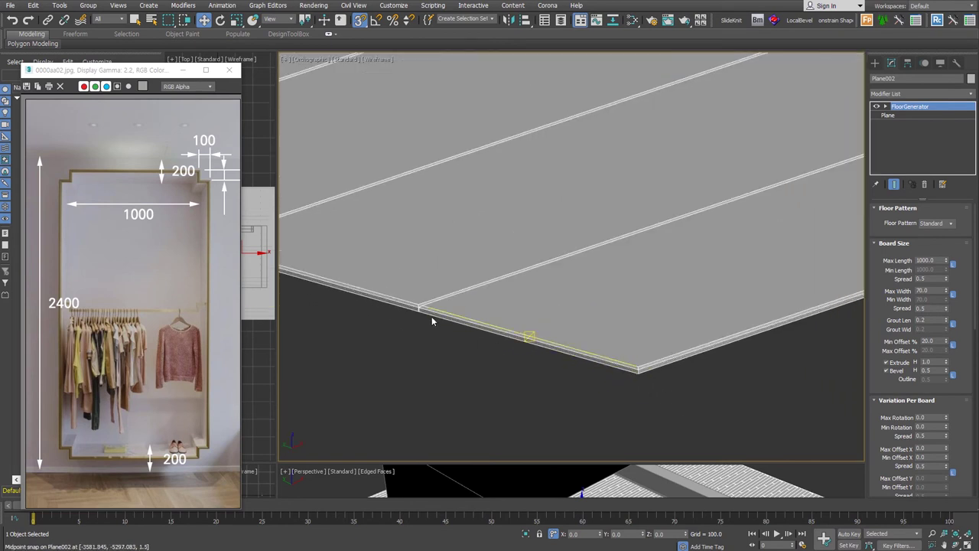
pyautogui.scroll(1, 432, 316)
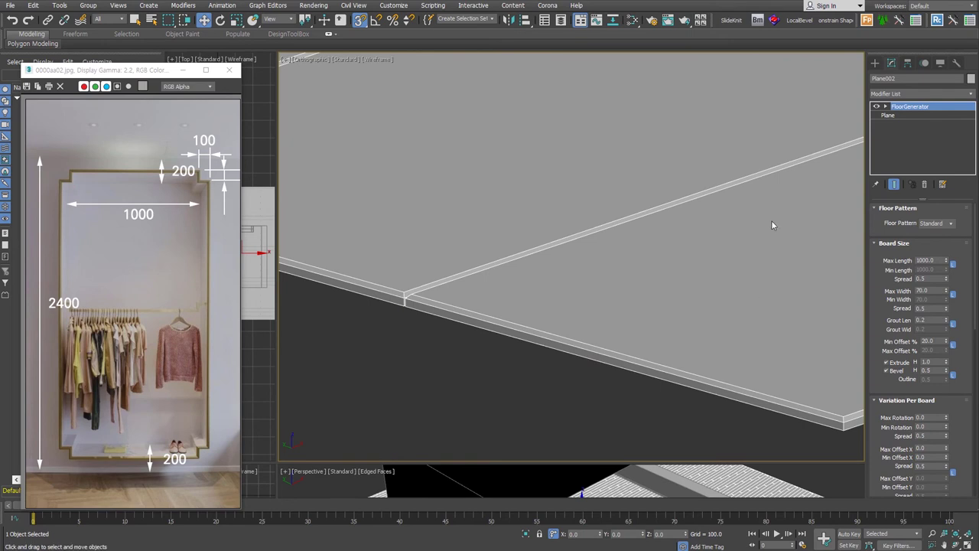
pyautogui.scroll(-1, 771, 222)
pyautogui.scroll(-2, 734, 234)
pyautogui.scroll(-2, 605, 286)
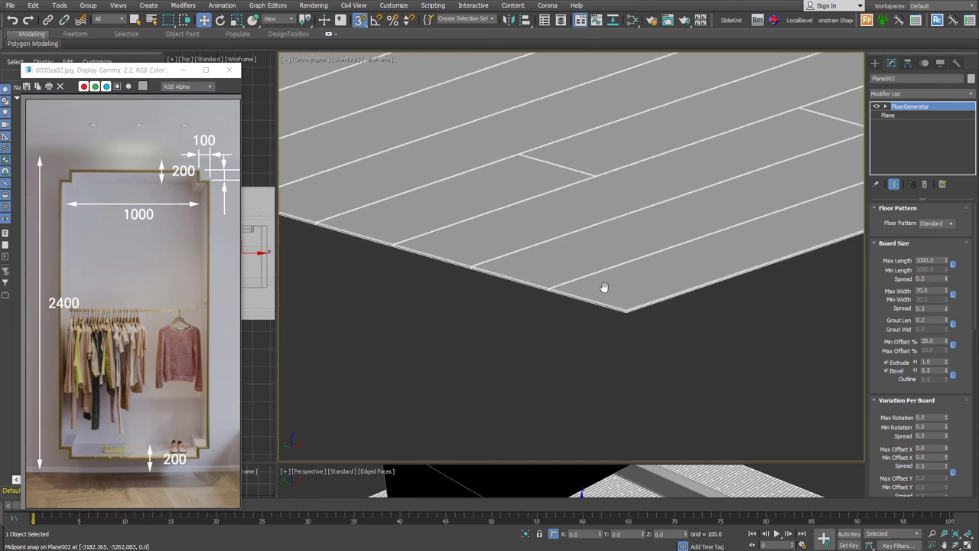
pyautogui.scroll(-1, 606, 292)
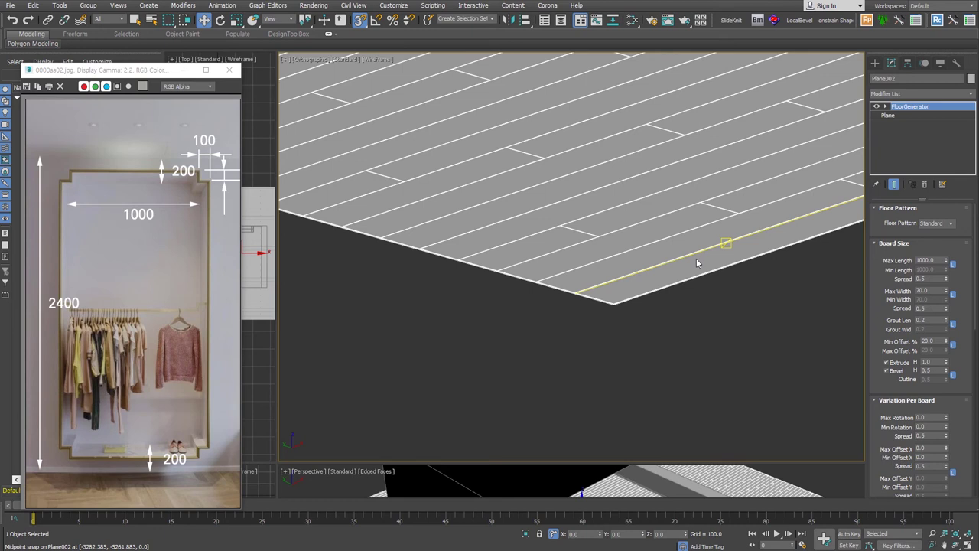
pyautogui.scroll(-2, 596, 336)
pyautogui.scroll(-1, 690, 340)
pyautogui.scroll(-1, 675, 323)
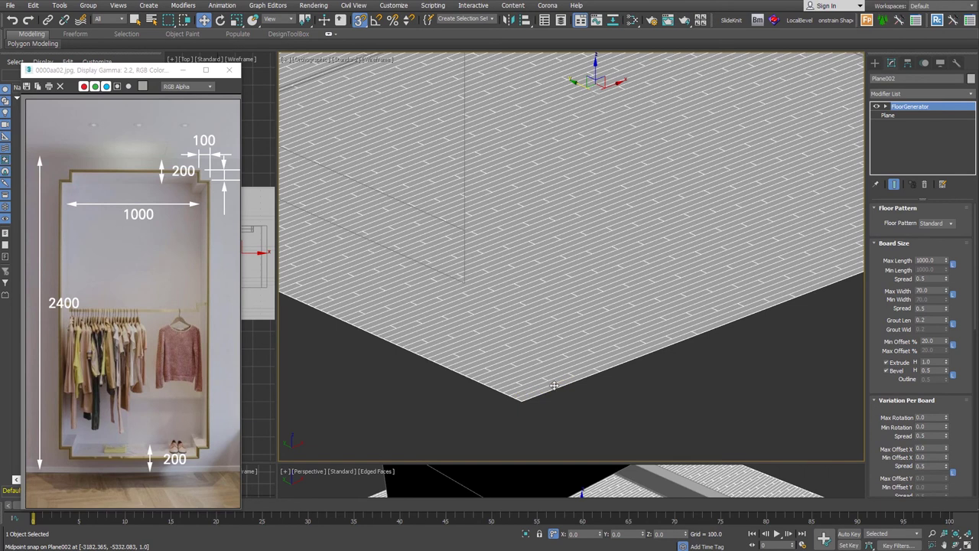
pyautogui.scroll(1, 681, 384)
pyautogui.scroll(2, 681, 382)
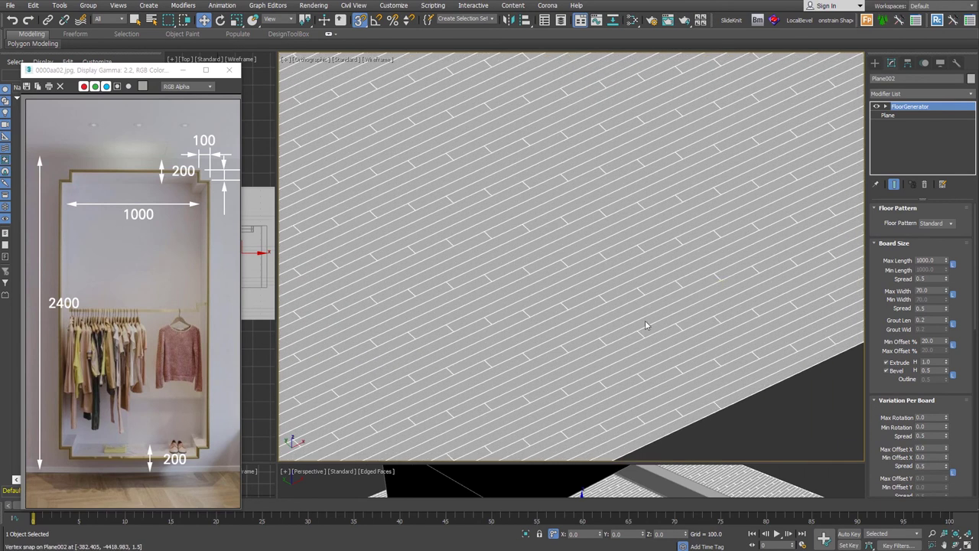
# Step: Set Max Length 600, Max Width 90 and Grout Len 0, and turn off Extrude
pyautogui.doubleClick(925, 260)
pyautogui.scroll(2, 712, 360)
pyautogui.scroll(2, 711, 361)
pyautogui.scroll(2, 712, 360)
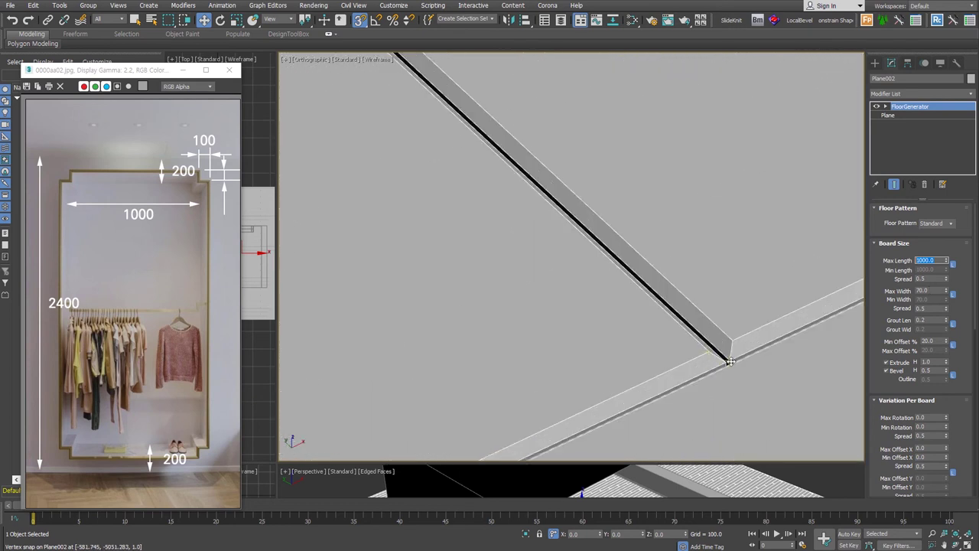
pyautogui.press('Tab')
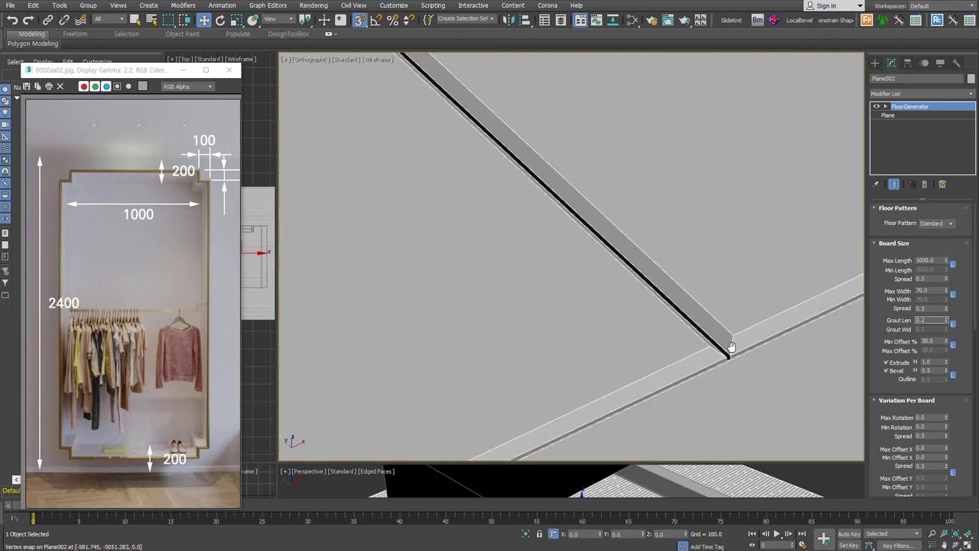
pyautogui.click(894, 365)
pyautogui.click(889, 364)
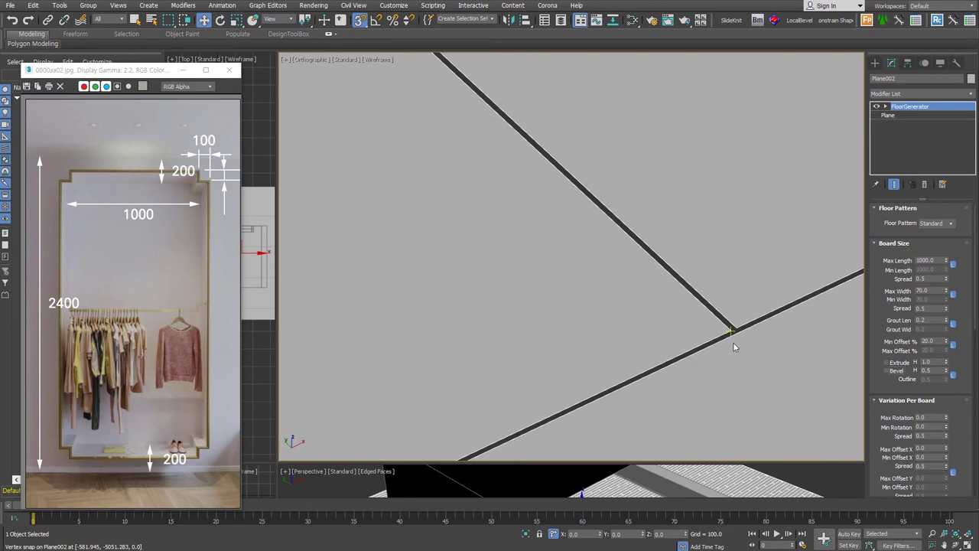
pyautogui.rightClick(946, 320)
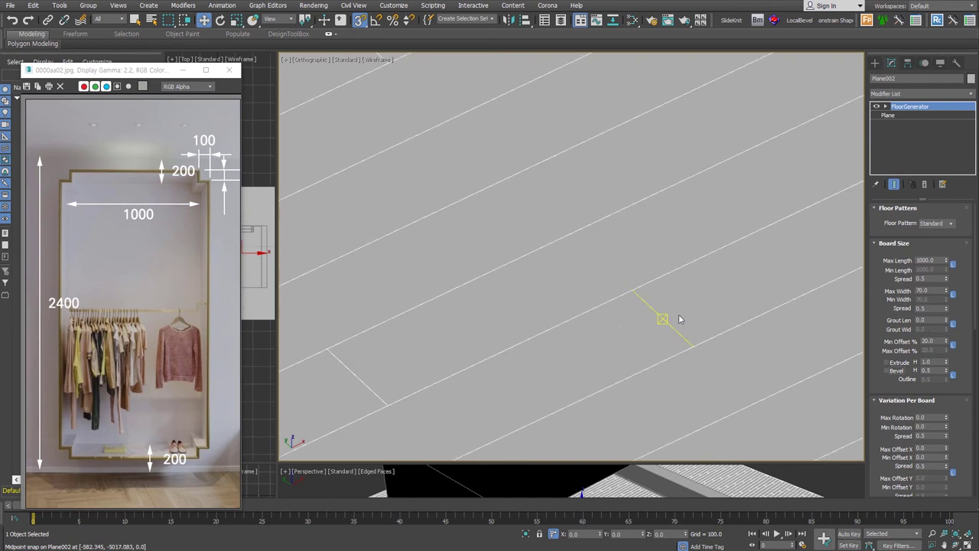
pyautogui.doubleClick(930, 291)
pyautogui.write('90')
pyautogui.press('Return')
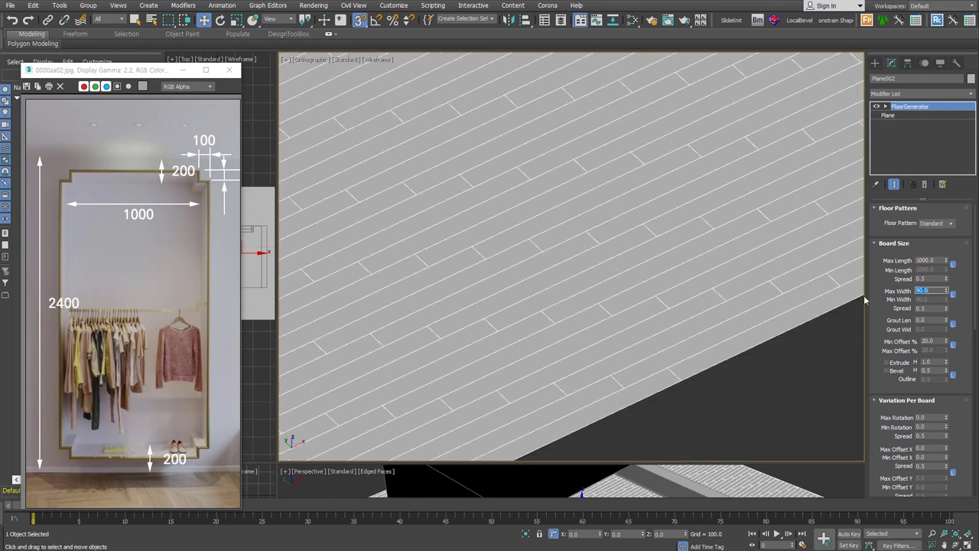
pyautogui.write('0')
pyautogui.press('Return')
pyautogui.press('Return')
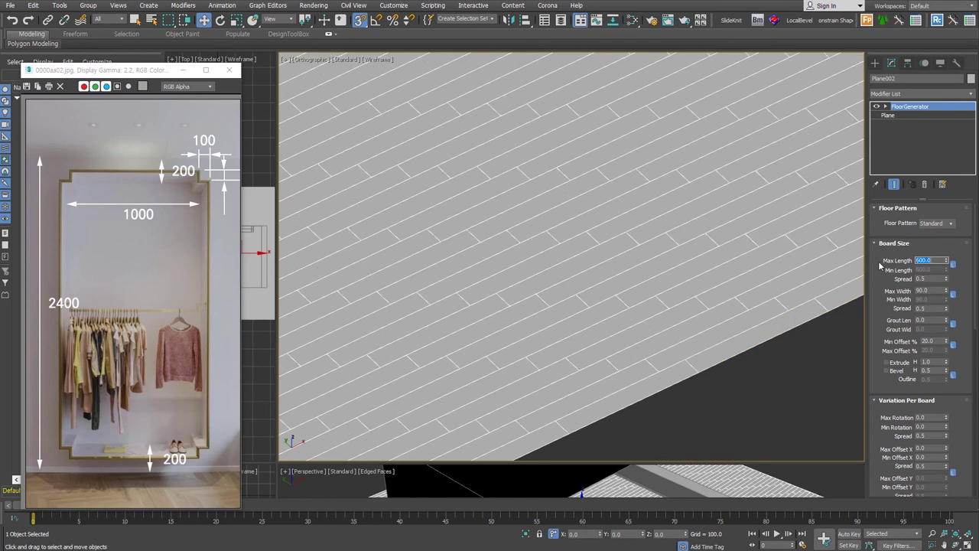
# Step: Set Min Offset % to 0 so the plank joints line up
pyautogui.rightClick(947, 344)
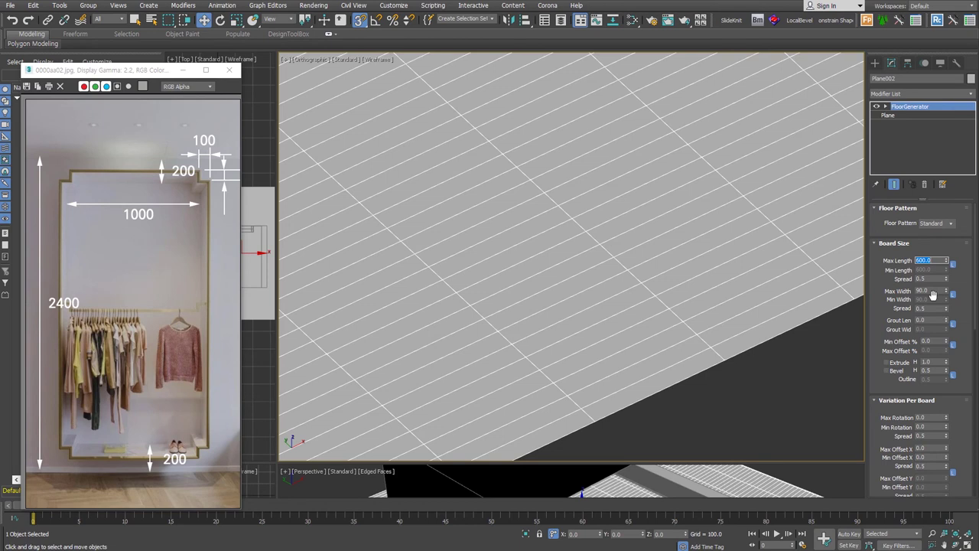
pyautogui.click(935, 341)
pyautogui.write('50')
pyautogui.press('Return')
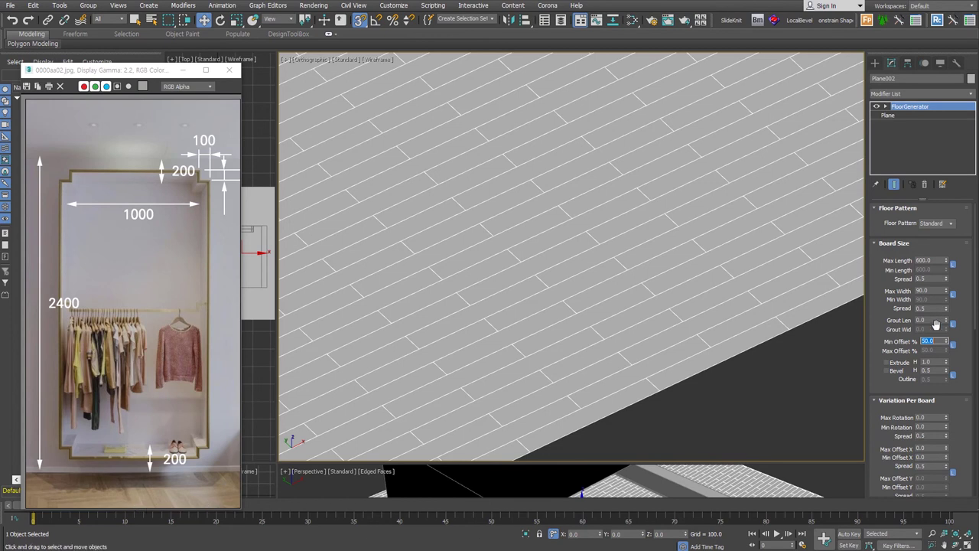
pyautogui.rightClick(946, 341)
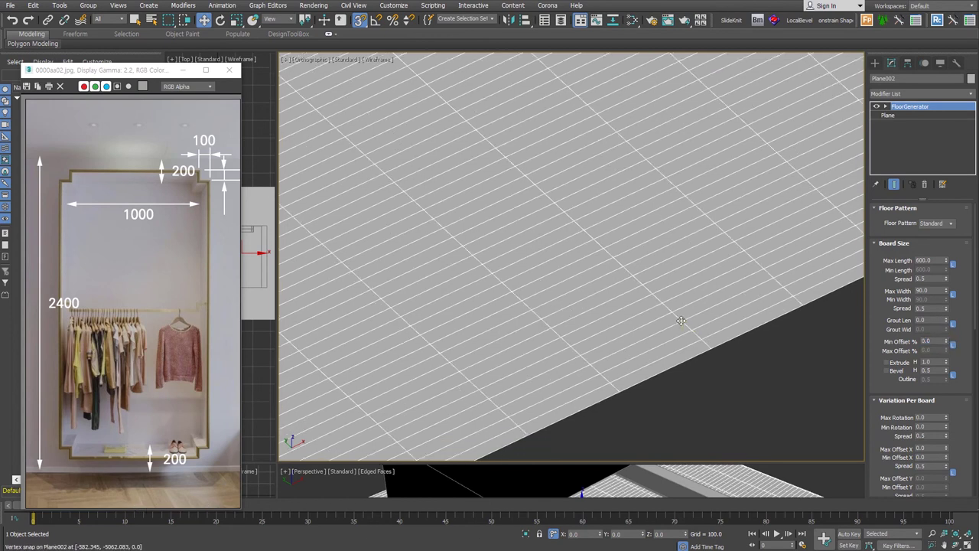
# Step: Collapse the floor to Editable Poly and raise alternate vertical edge columns into a zigzag
pyautogui.press('t')
pyautogui.press('z')
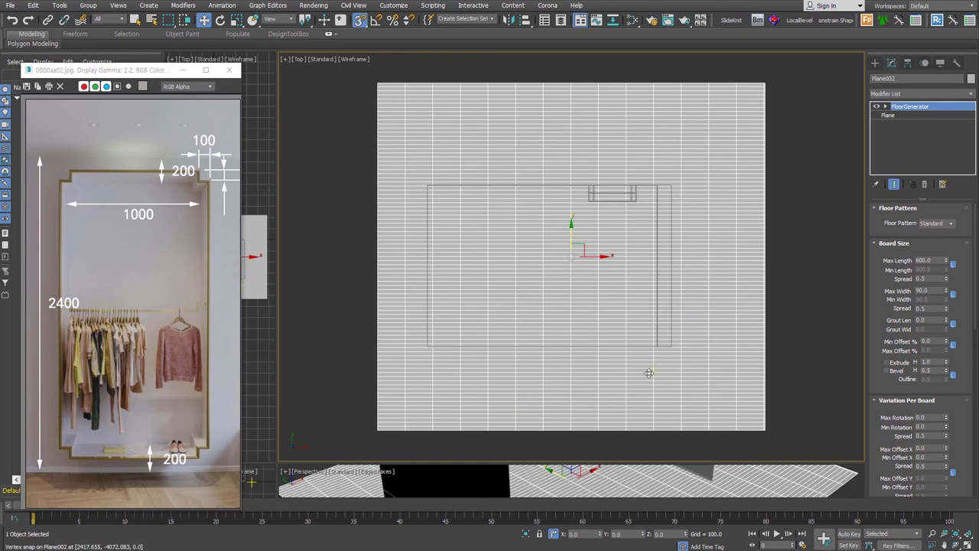
pyautogui.hotkey('ctrl', 'e')
pyautogui.press('2')
pyautogui.moveTo(536, 77)
pyautogui.mouseDown()
pyautogui.moveTo(554, 431)
pyautogui.moveTo(608, 76)
pyautogui.moveTo(660, 438)
pyautogui.mouseUp()
pyautogui.keyDown('ctrl'); pyautogui.moveTo(697, 73); pyautogui.dragTo(727, 451); pyautogui.keyUp('ctrl')
pyautogui.keyDown('ctrl'); pyautogui.moveTo(480, 77); pyautogui.dragTo(493, 435); pyautogui.keyUp('ctrl')
pyautogui.keyDown('ctrl'); pyautogui.moveTo(425, 76); pyautogui.dragTo(444, 439); pyautogui.keyUp('ctrl')
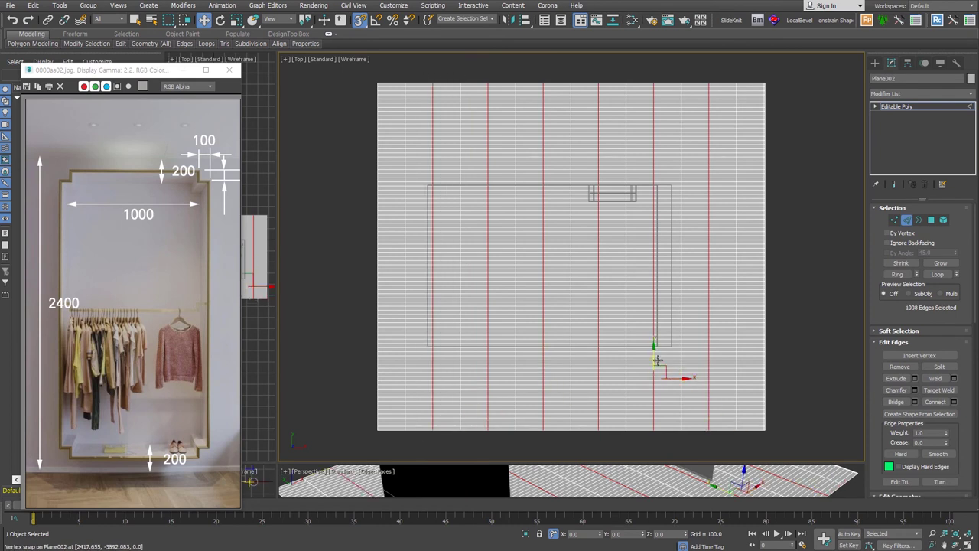
pyautogui.moveTo(656, 372); pyautogui.dragTo(657, 317)
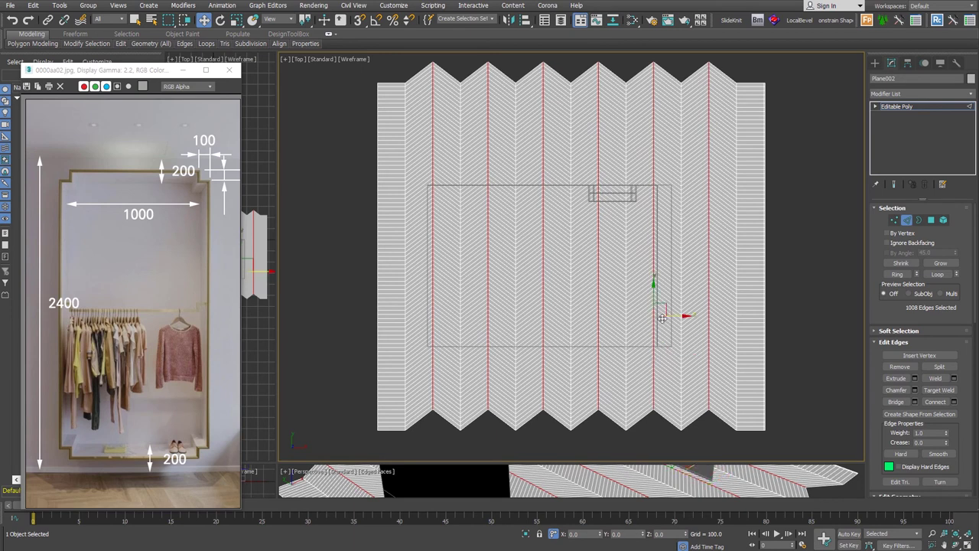
# Step: Rotate the zigzag floor about 44 degrees on Z
pyautogui.scroll(5, 656, 318)
pyautogui.press('2')
pyautogui.scroll(-3, 626, 295)
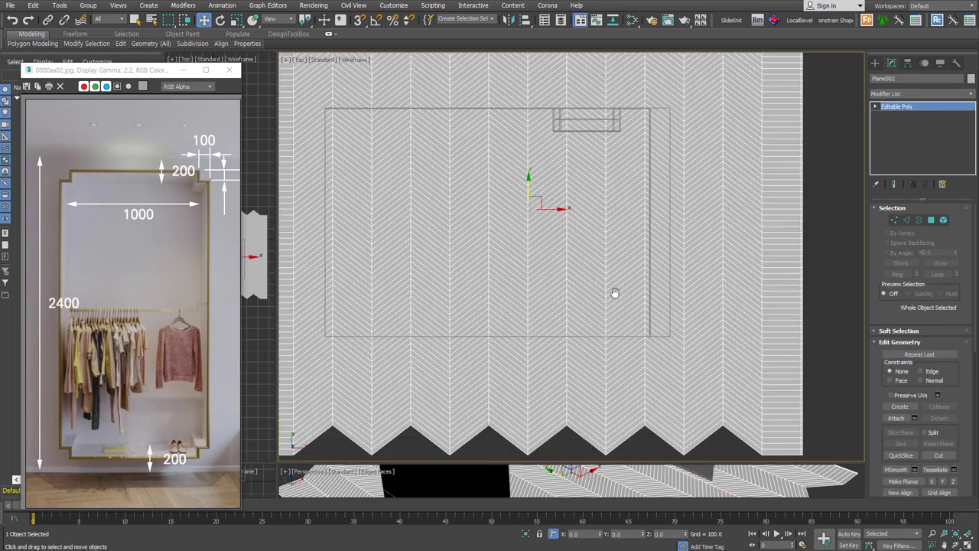
pyautogui.scroll(-2, 617, 291)
pyautogui.rightClick(552, 223)
pyautogui.click(573, 249)
pyautogui.moveTo(572, 248); pyautogui.dragTo(609, 213)
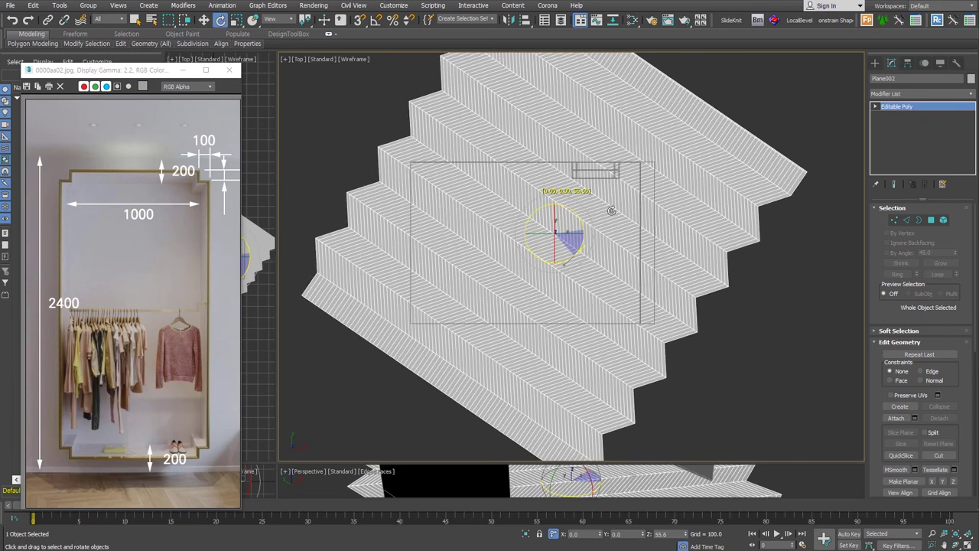
pyautogui.moveTo(610, 214); pyautogui.dragTo(612, 209)
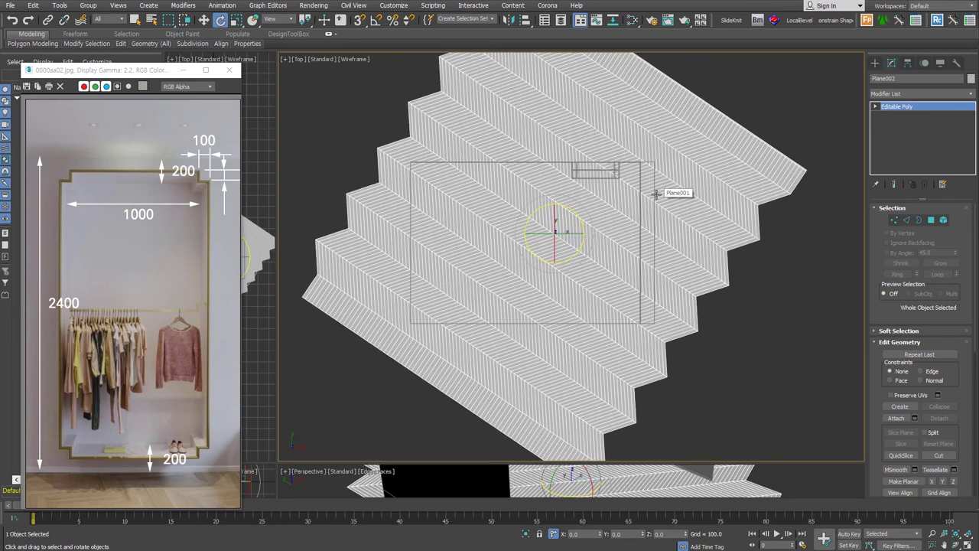
pyautogui.click(665, 230)
# Step: Show the Perspective view with edged-face shading, orbited and panned to face the niche frame
pyautogui.press('p')
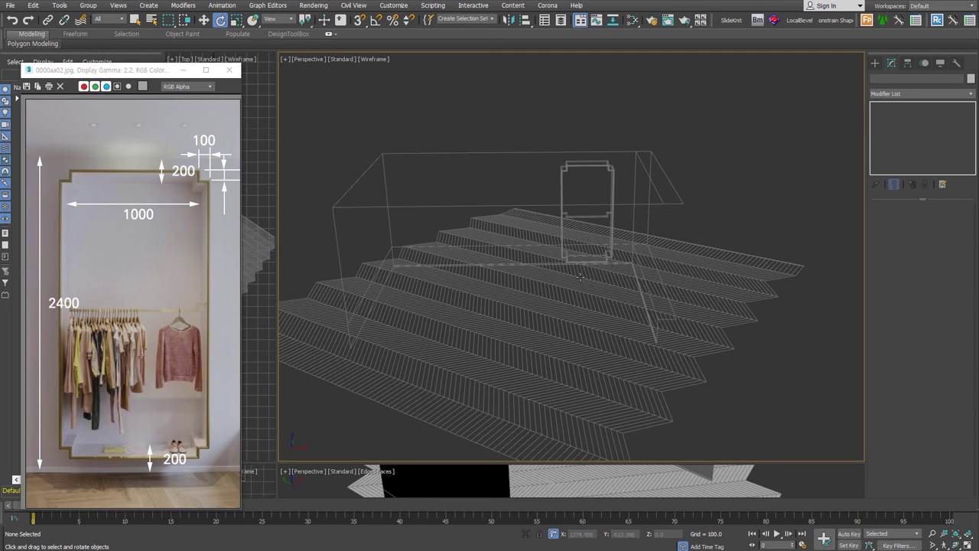
pyautogui.keyDown('alt'); pyautogui.moveTo(572, 267); pyautogui.dragTo(588, 262, button='middle'); pyautogui.keyUp('alt')
pyautogui.press('F3')
pyautogui.scroll(5, 597, 256)
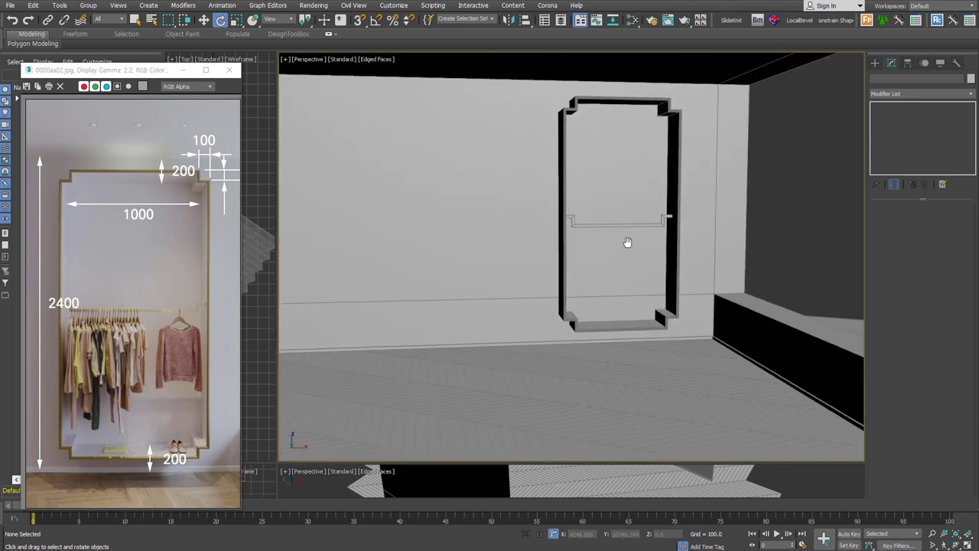
pyautogui.scroll(1, 627, 241)
pyautogui.keyDown('alt'); pyautogui.moveTo(661, 258); pyautogui.dragTo(635, 76, button='middle'); pyautogui.keyUp('alt')
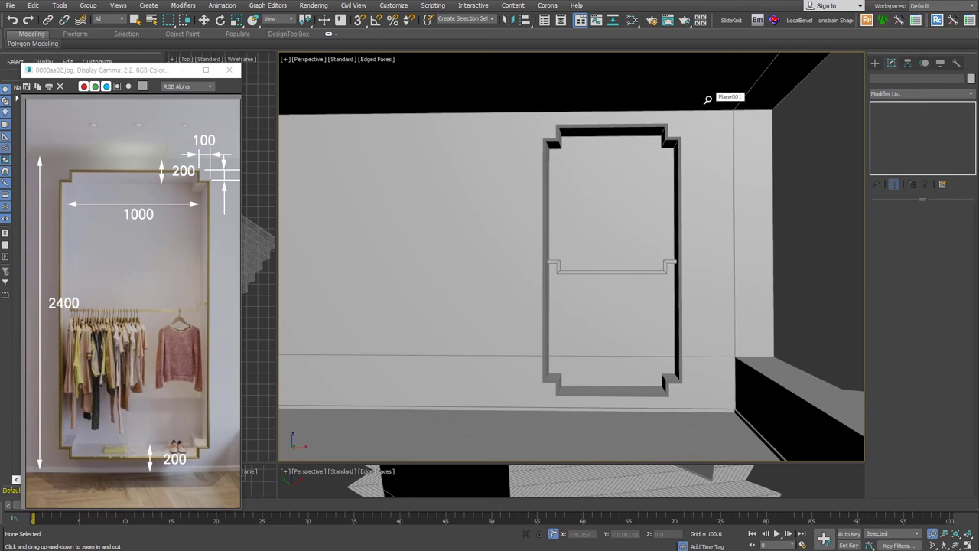
pyautogui.moveTo(708, 98); pyautogui.dragTo(691, 81, button='middle')
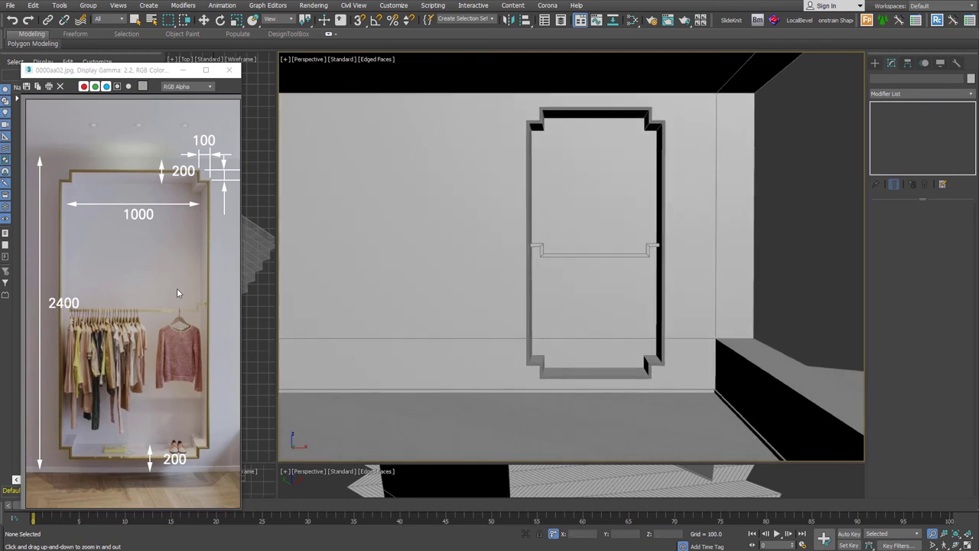
pyautogui.moveTo(662, 307); pyautogui.dragTo(656, 306, button='middle')
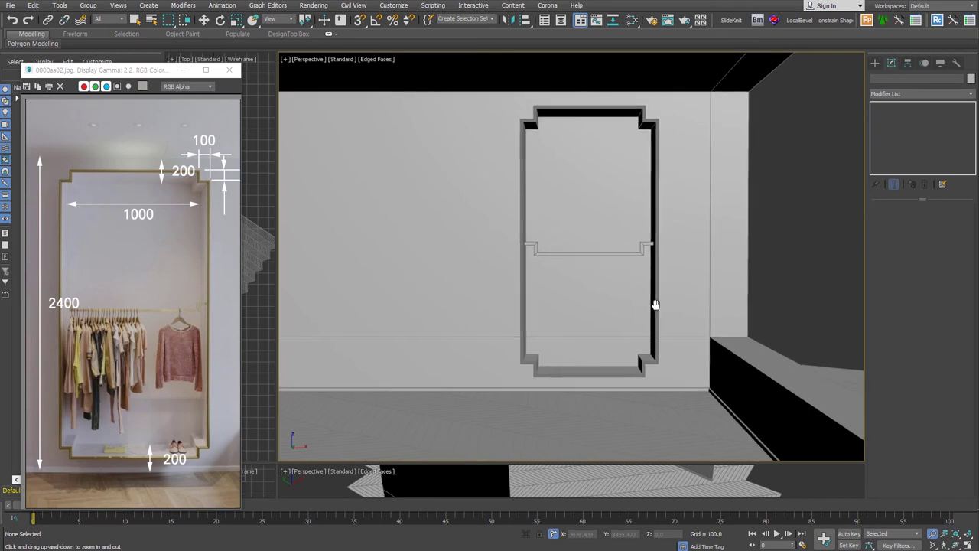
pyautogui.click(651, 20)
# Step: Check the reference image's pixel size and set a Custom 420 × 801 output size
pyautogui.rightClick(120, 211)
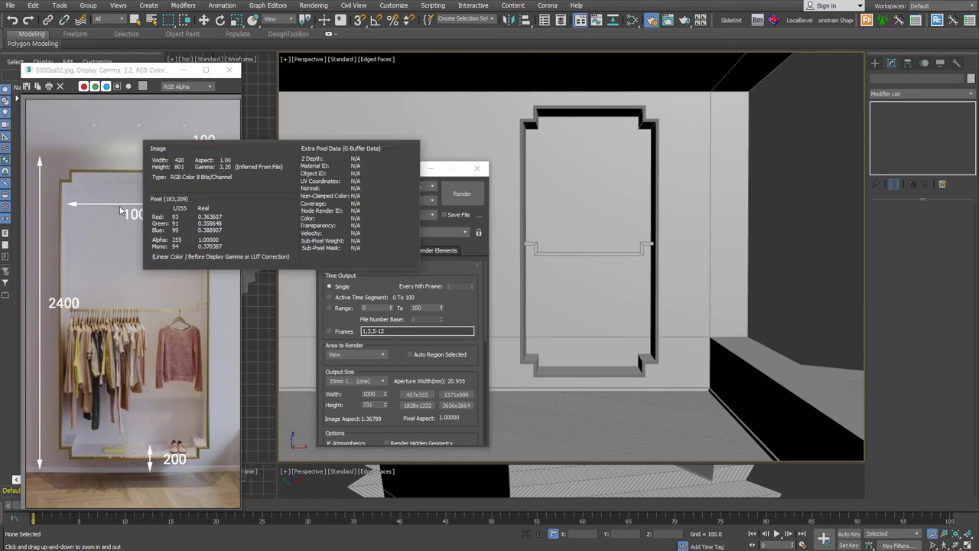
pyautogui.click(359, 381)
pyautogui.click(360, 390)
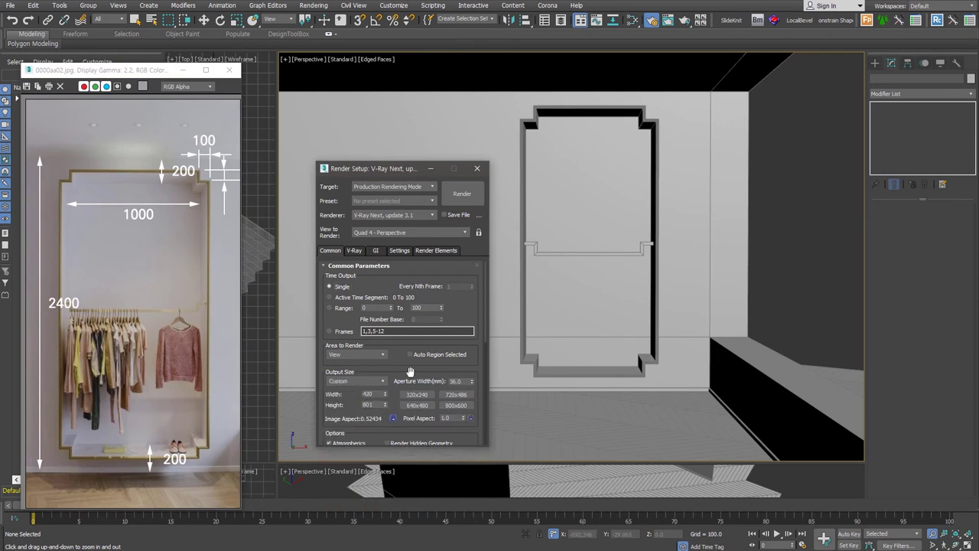
pyautogui.click(477, 168)
# Step: Turn on Safe Frames, select the three niche frame objects and adjust the view
pyautogui.hotkey('shift', 'f')
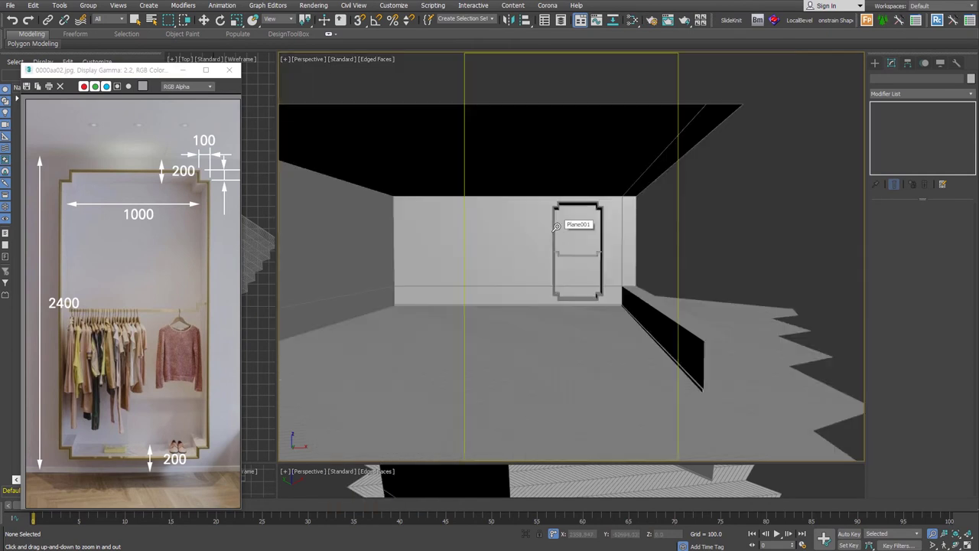
pyautogui.moveTo(535, 81); pyautogui.dragTo(615, 320)
pyautogui.press('e')
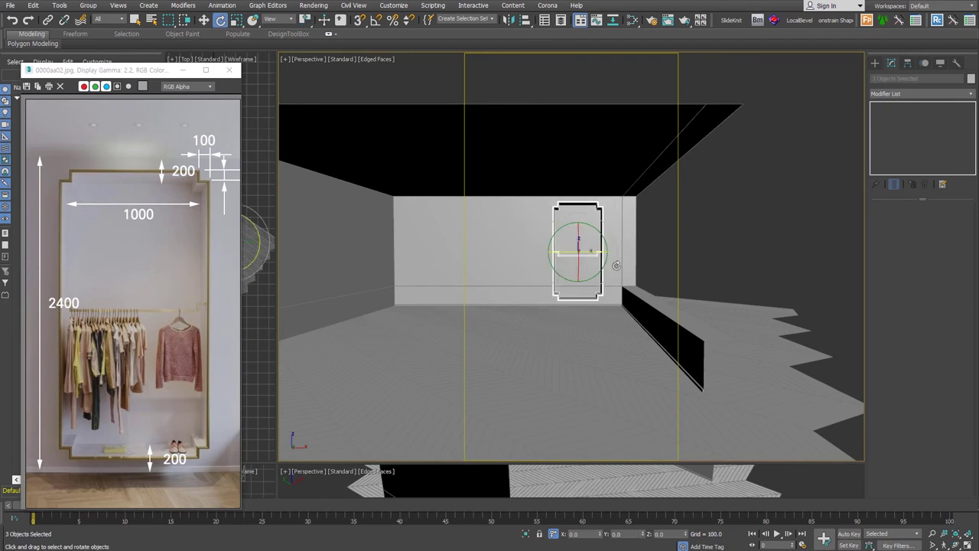
pyautogui.scroll(1, 597, 273)
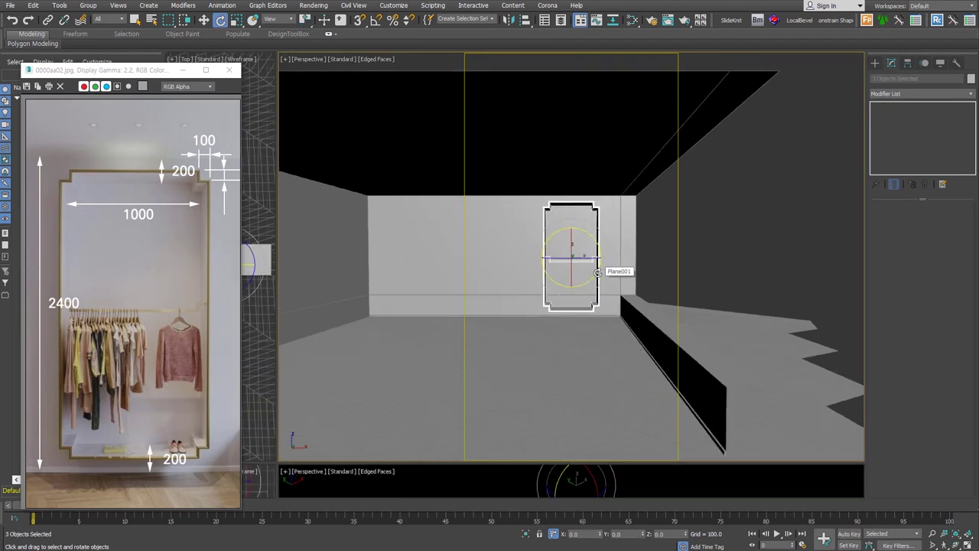
pyautogui.scroll(2, 589, 267)
pyautogui.scroll(2, 578, 256)
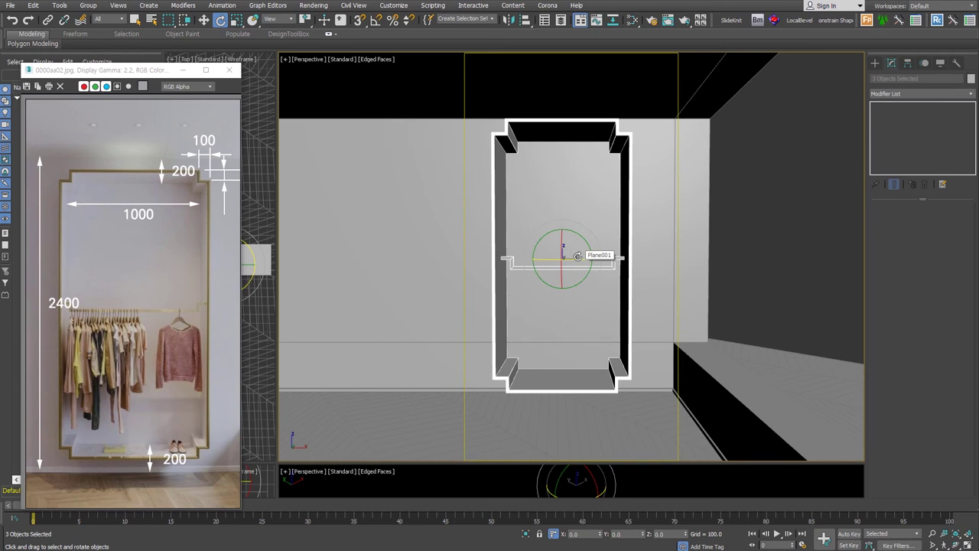
pyautogui.scroll(-2, 578, 257)
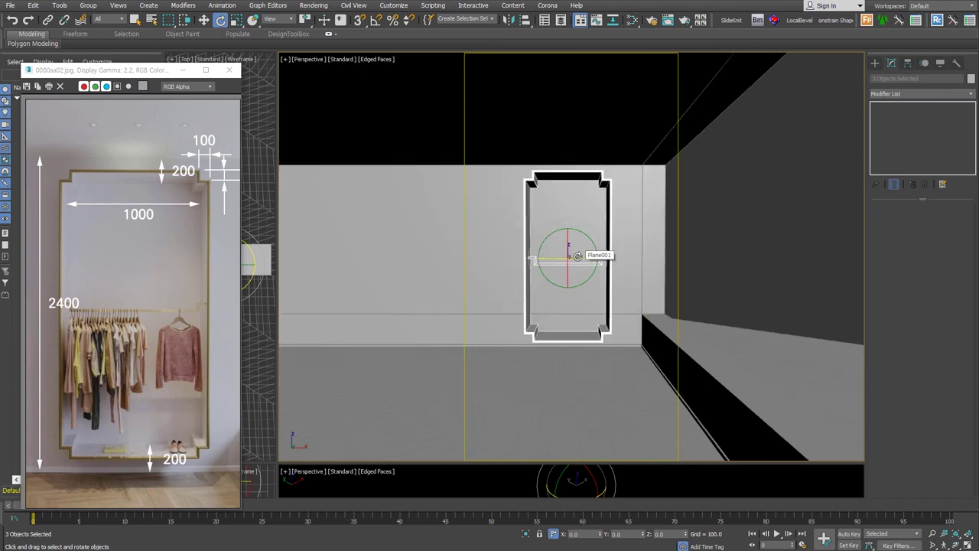
pyautogui.scroll(5, 578, 256)
pyautogui.scroll(-3, 578, 257)
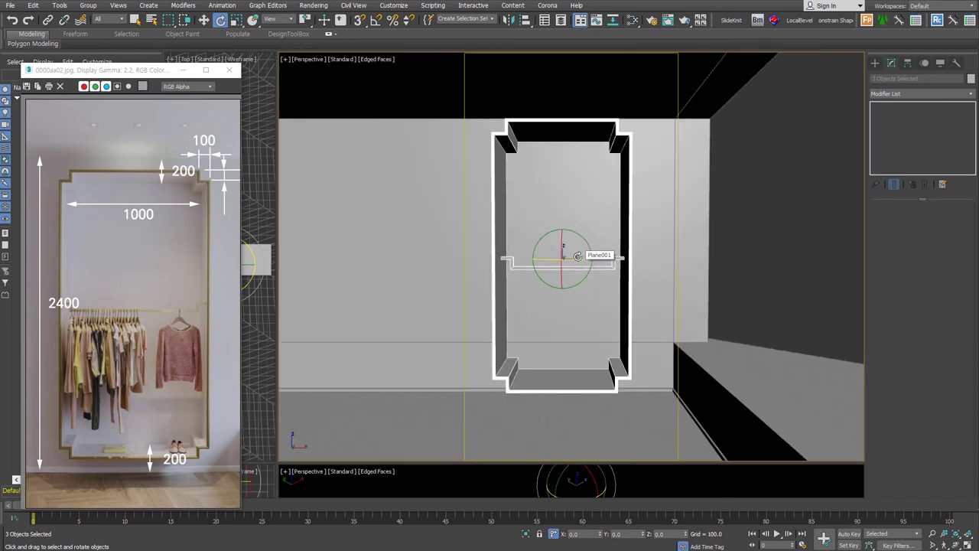
pyautogui.scroll(2, 578, 257)
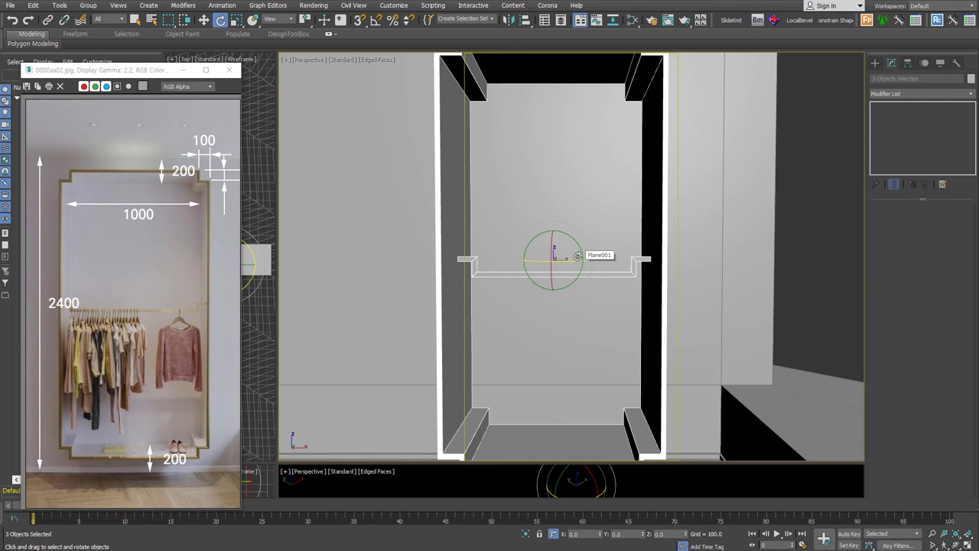
pyautogui.scroll(-4, 546, 317)
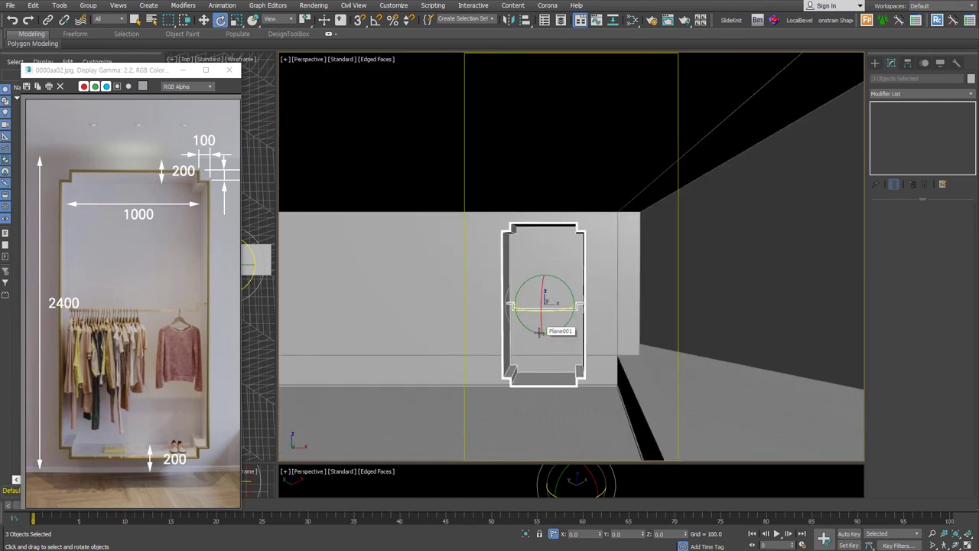
pyautogui.moveTo(554, 304); pyautogui.dragTo(558, 291, button='middle')
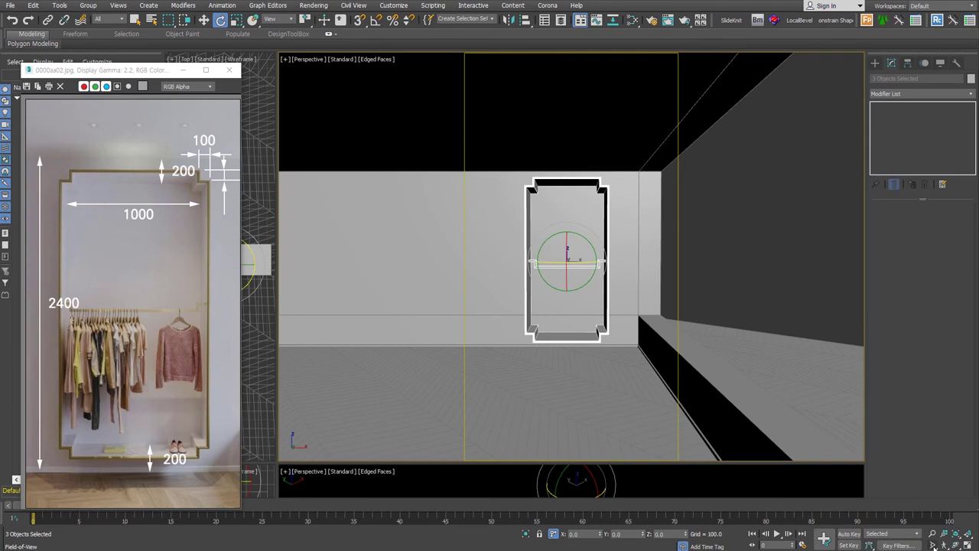
# Step: Zoom in on the niche frame and create PhysCamera001 from the current view
pyautogui.click(933, 545)
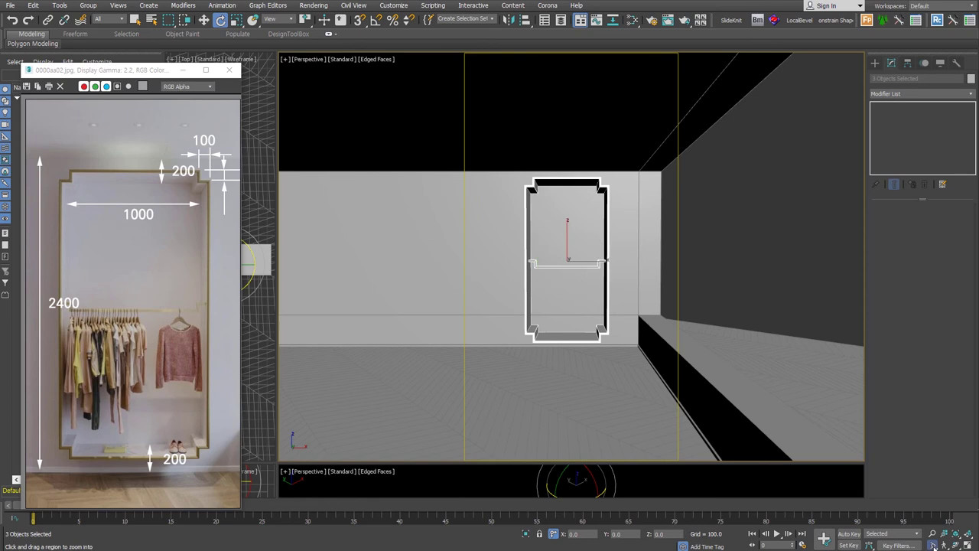
pyautogui.moveTo(528, 229); pyautogui.dragTo(612, 289)
pyautogui.scroll(1, 611, 288)
pyautogui.scroll(1, 612, 287)
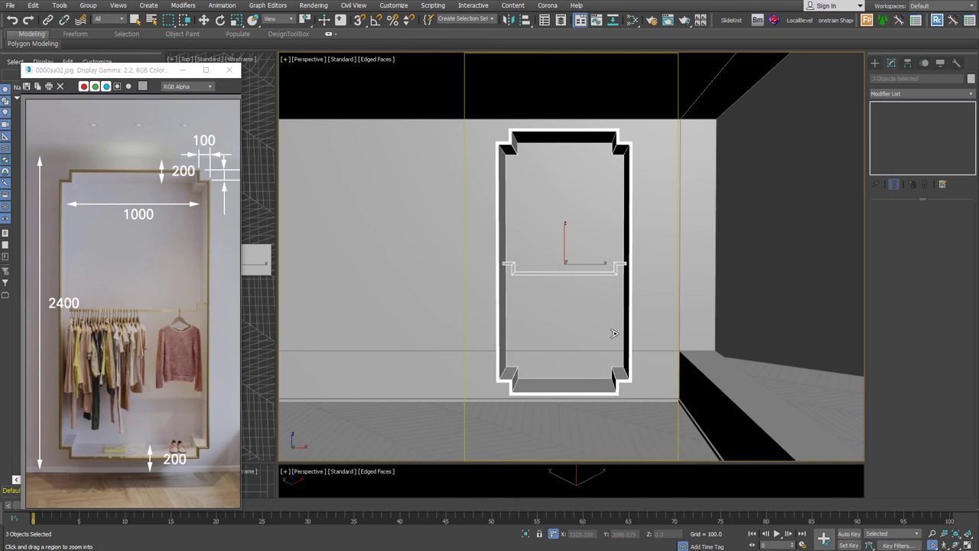
pyautogui.moveTo(624, 331); pyautogui.dragTo(621, 331, button='middle')
pyautogui.scroll(1, 620, 330)
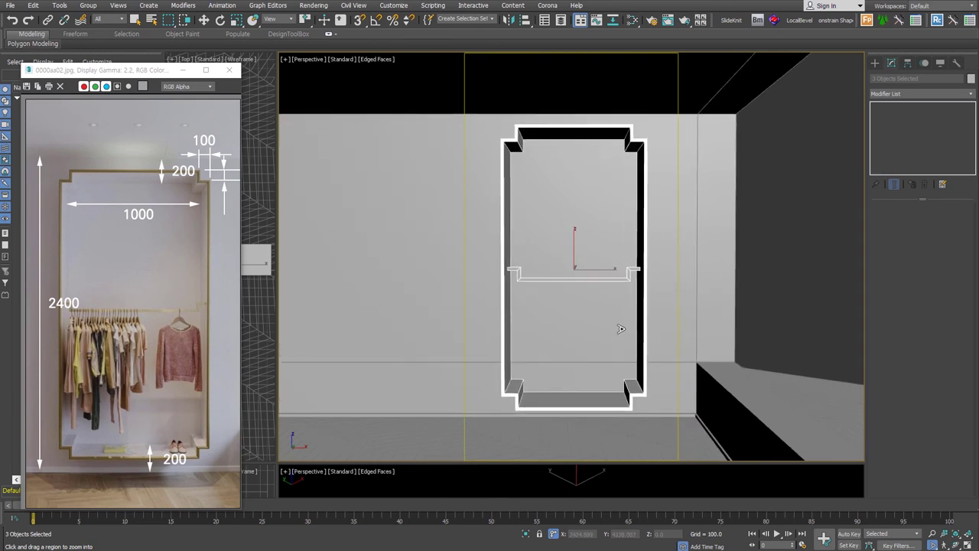
pyautogui.press('e')
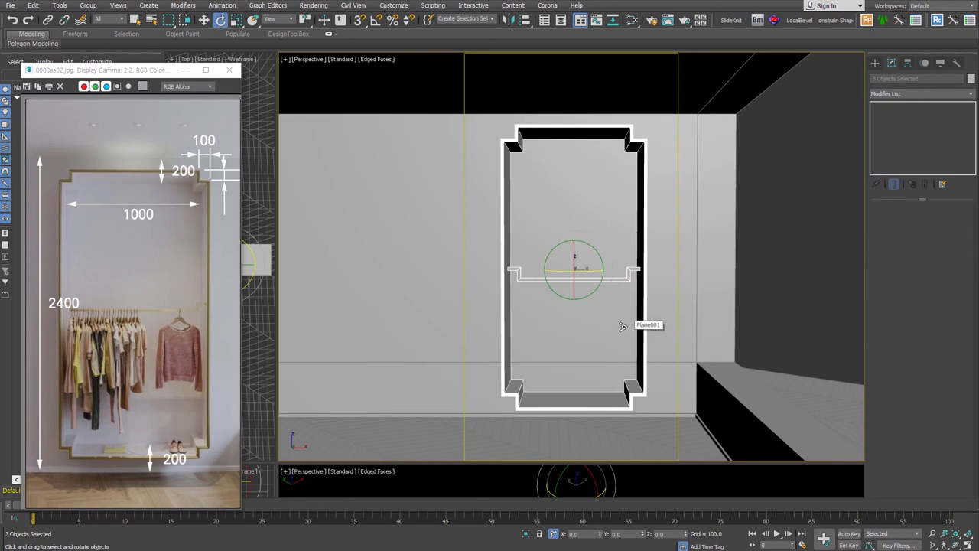
pyautogui.hotkey('ctrl', 'c')
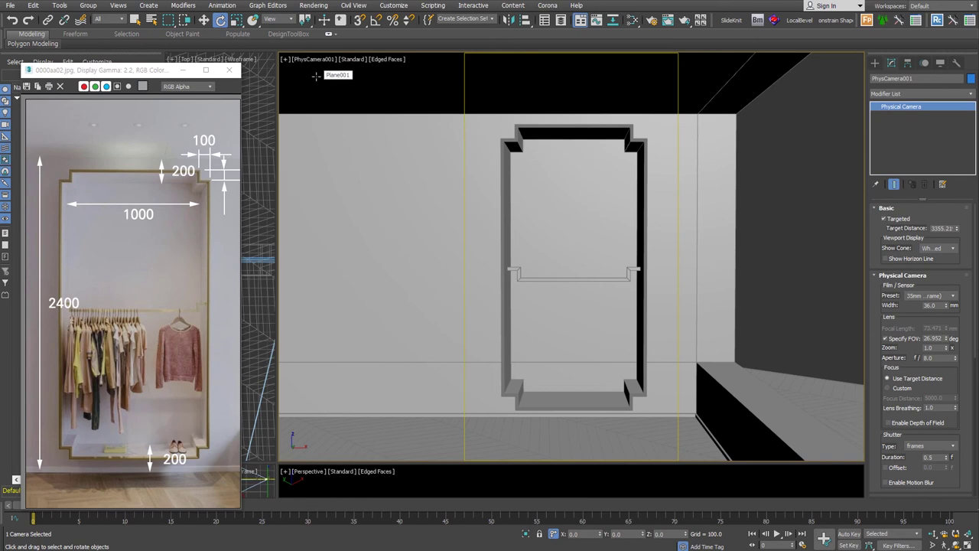
# Step: Set the camera shutter type to 1/seconds with a duration of 50
pyautogui.moveTo(924, 199); pyautogui.dragTo(926, 156)
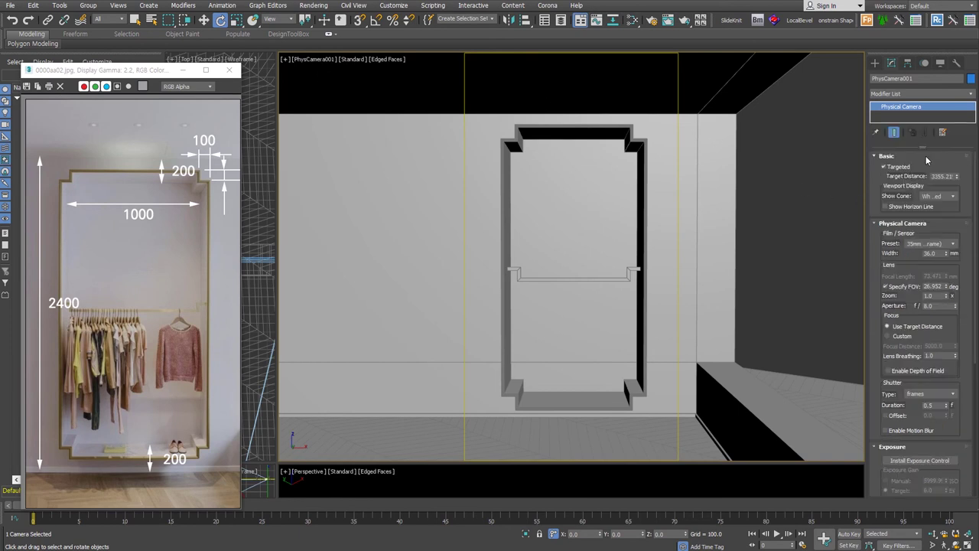
pyautogui.click(943, 394)
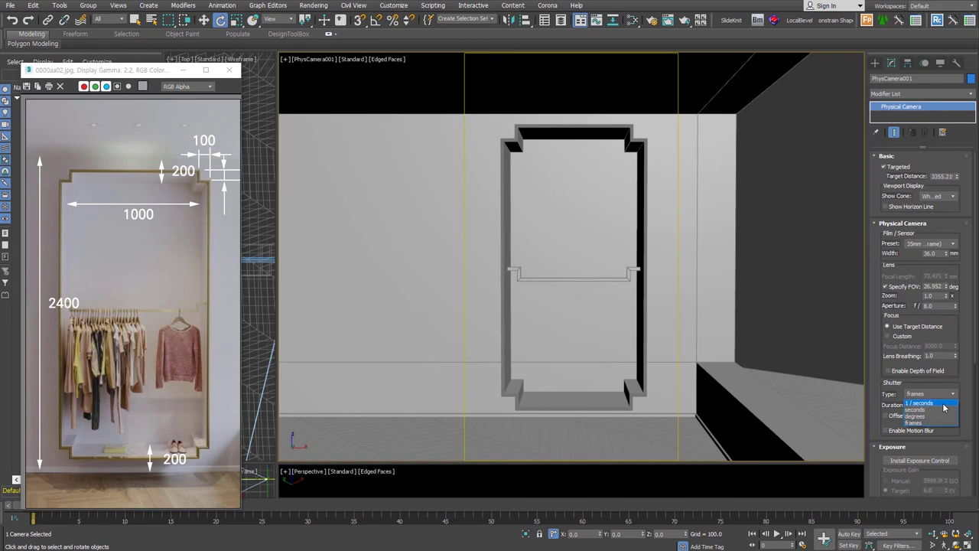
pyautogui.click(945, 407)
pyautogui.doubleClick(934, 405)
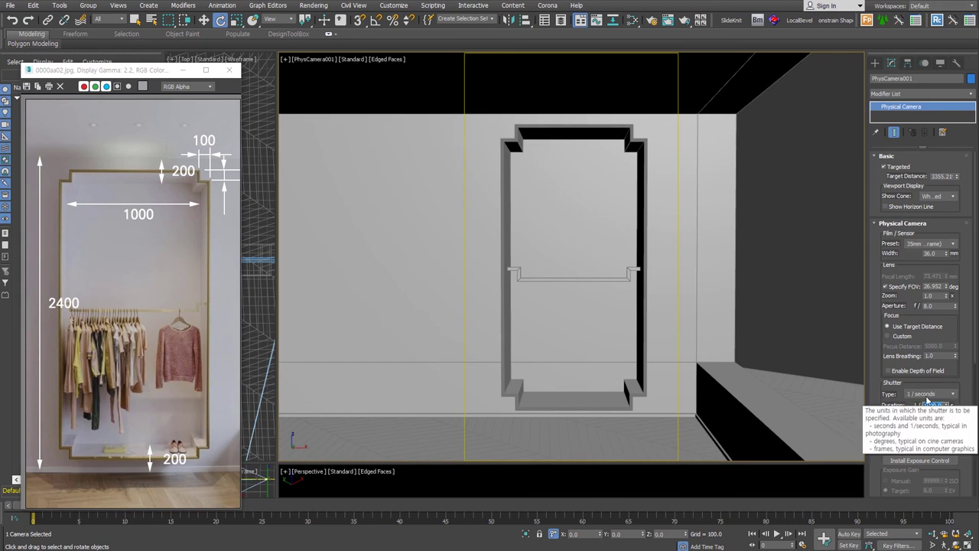
pyautogui.write('50')
pyautogui.press('Return')
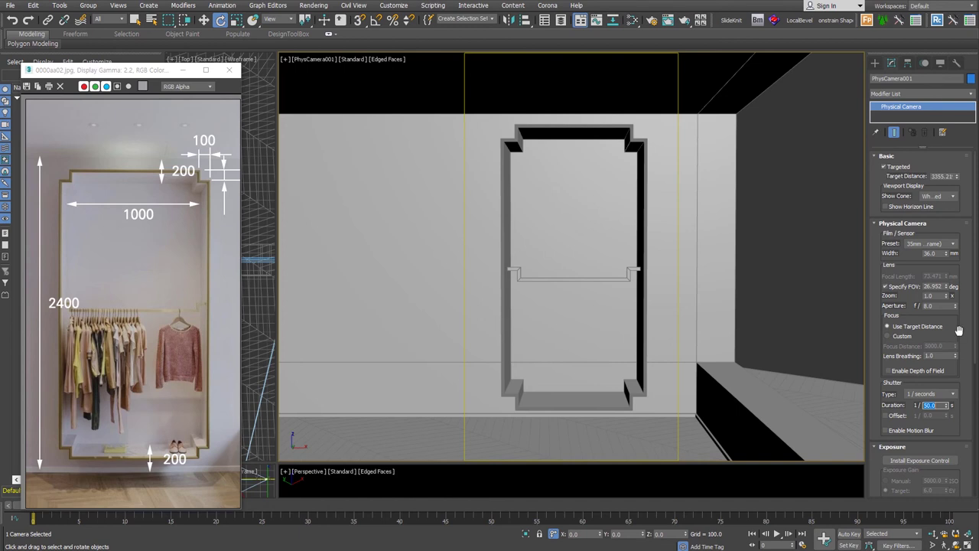
# Step: Install exposure control with manual 100 ISO gain and Custom white balance
pyautogui.moveTo(958, 330); pyautogui.dragTo(965, 192)
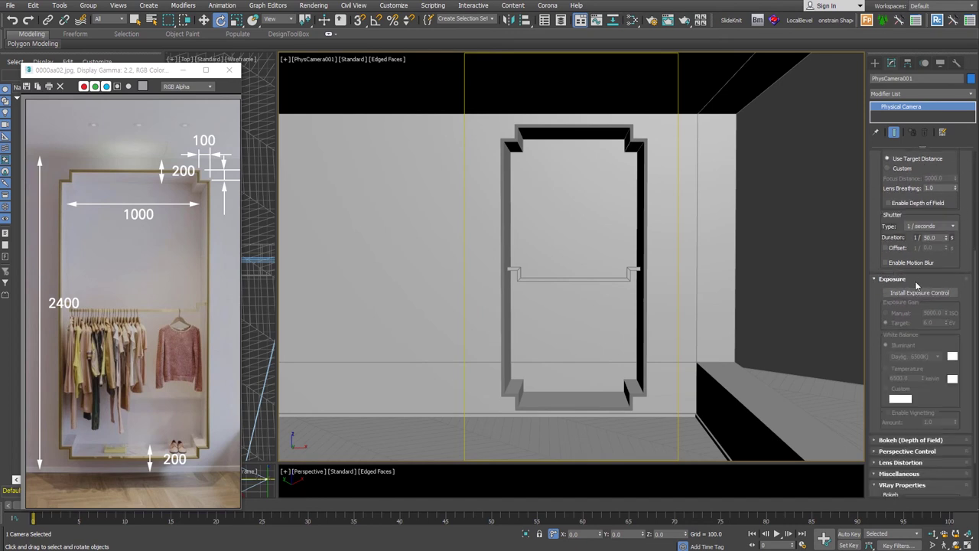
pyautogui.click(947, 296)
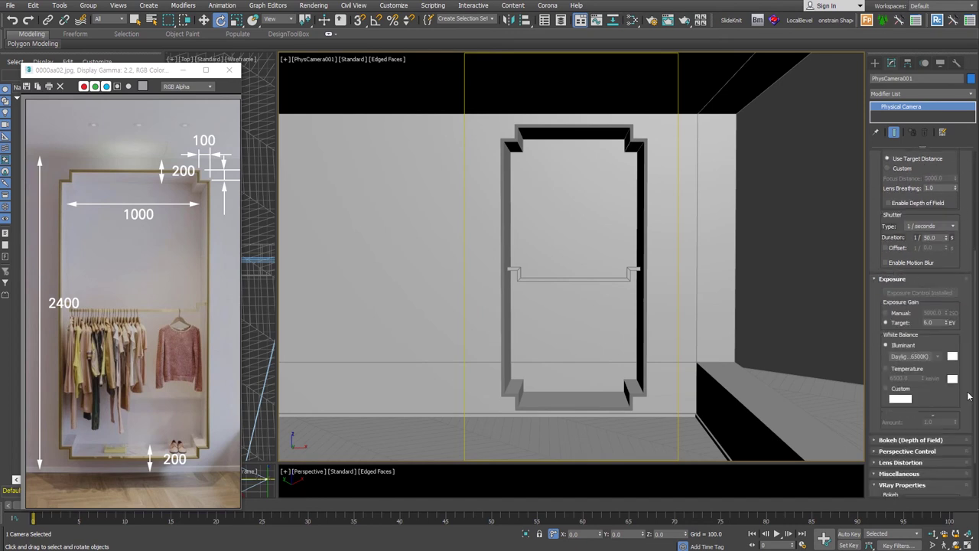
pyautogui.click(903, 312)
pyautogui.doubleClick(929, 312)
pyautogui.write('100')
pyautogui.press('Return')
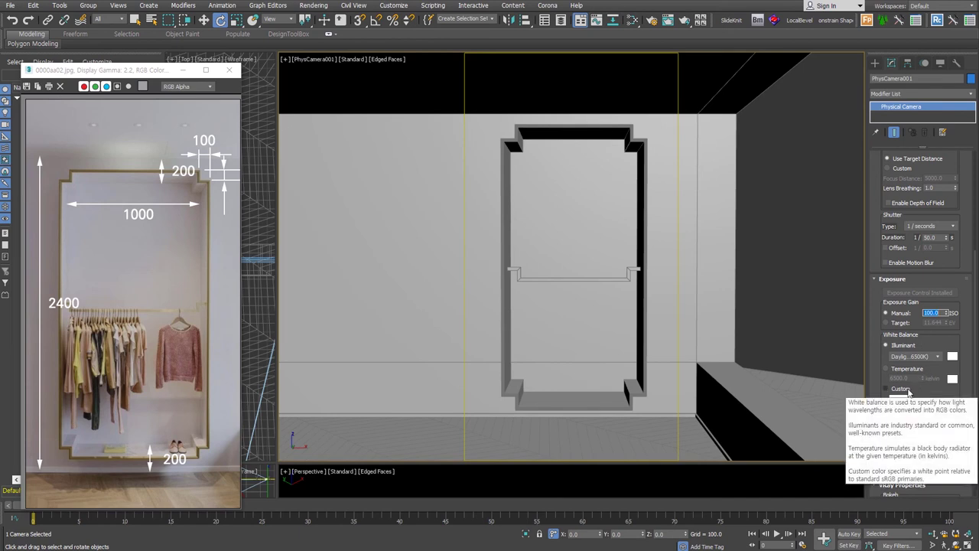
pyautogui.click(902, 390)
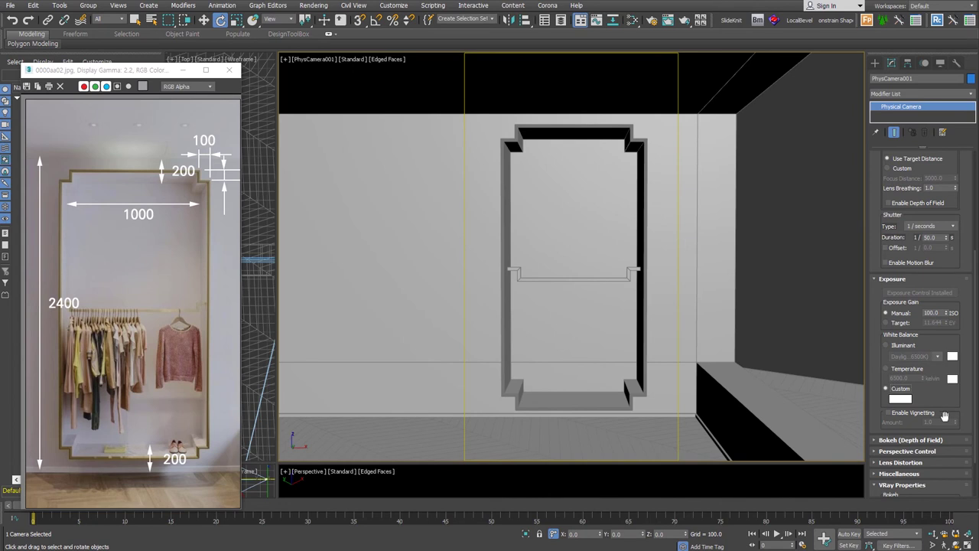
pyautogui.click(783, 285)
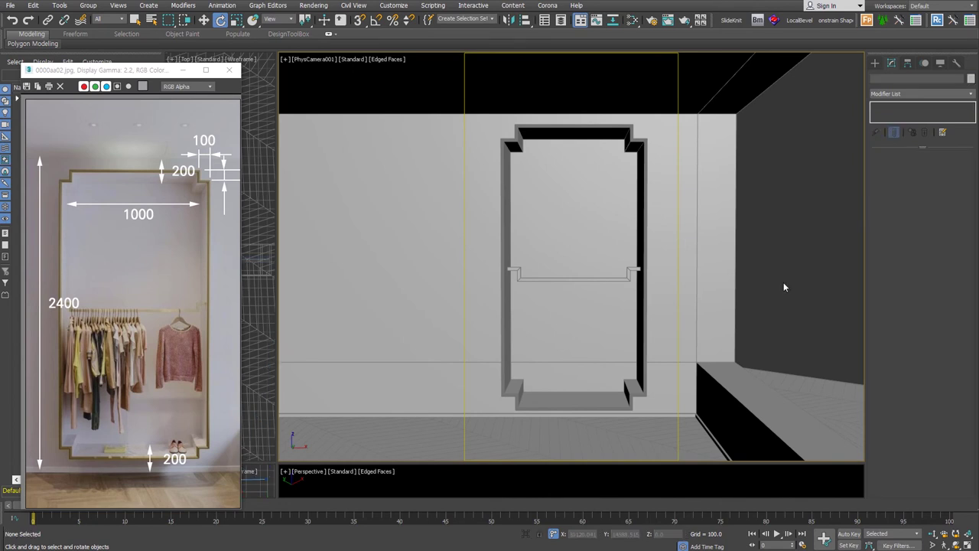
# Step: Show the Top view in wireframe and select the jagged Plane002 plank floor
pyautogui.click(590, 430)
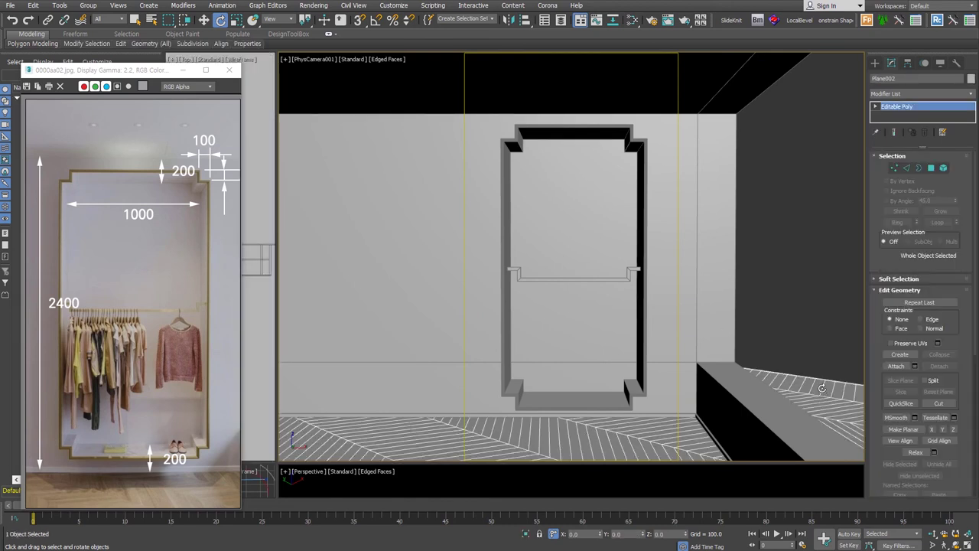
pyautogui.click(824, 202)
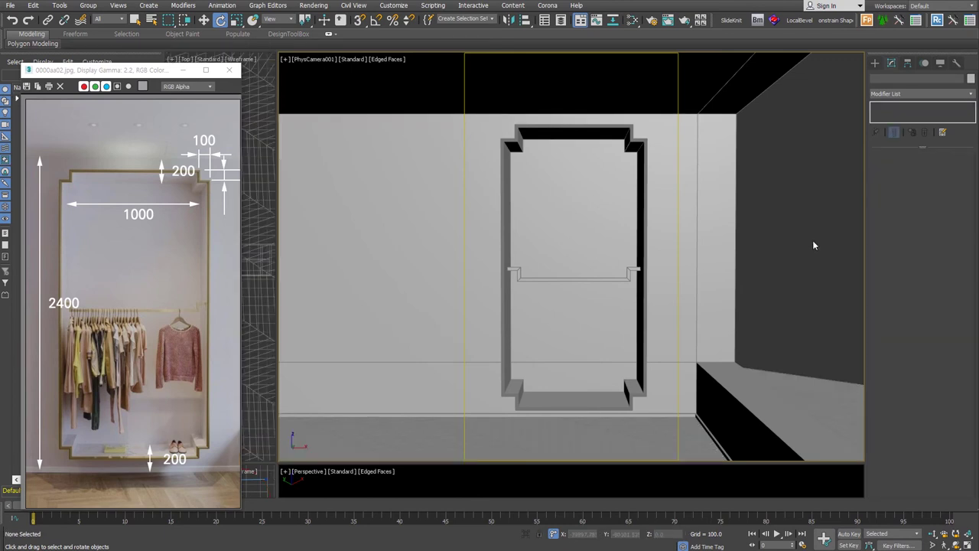
pyautogui.press('t')
pyautogui.press('z')
pyautogui.press('F3')
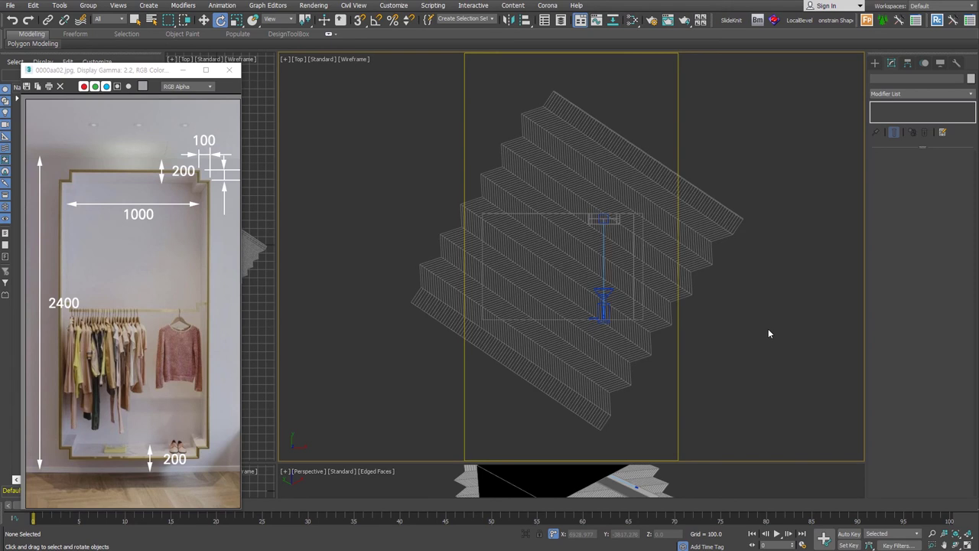
pyautogui.click(657, 247)
pyautogui.press('z')
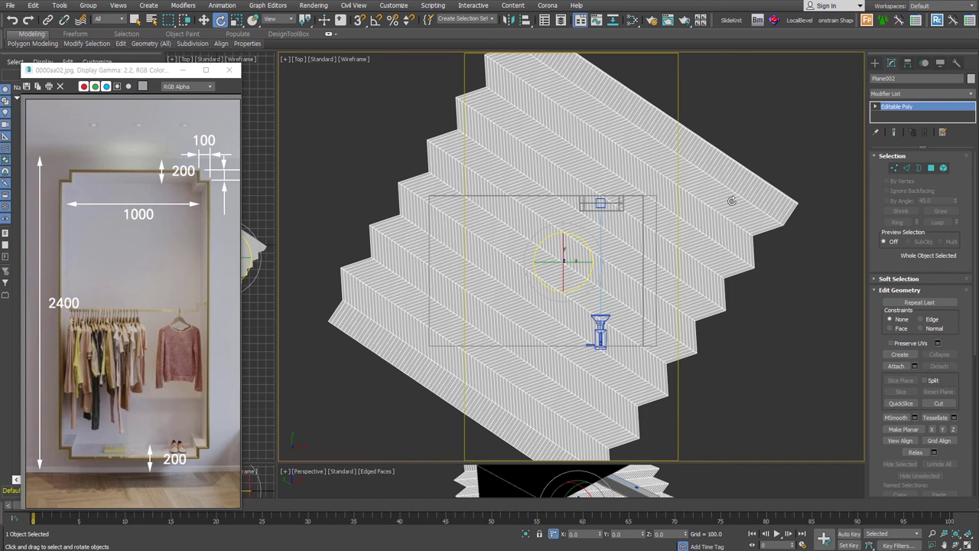
# Step: Start QuickSlice with vertex snapping on and recentre the plank floor in view
pyautogui.hotkey('ctrl', 'shift', 'q')
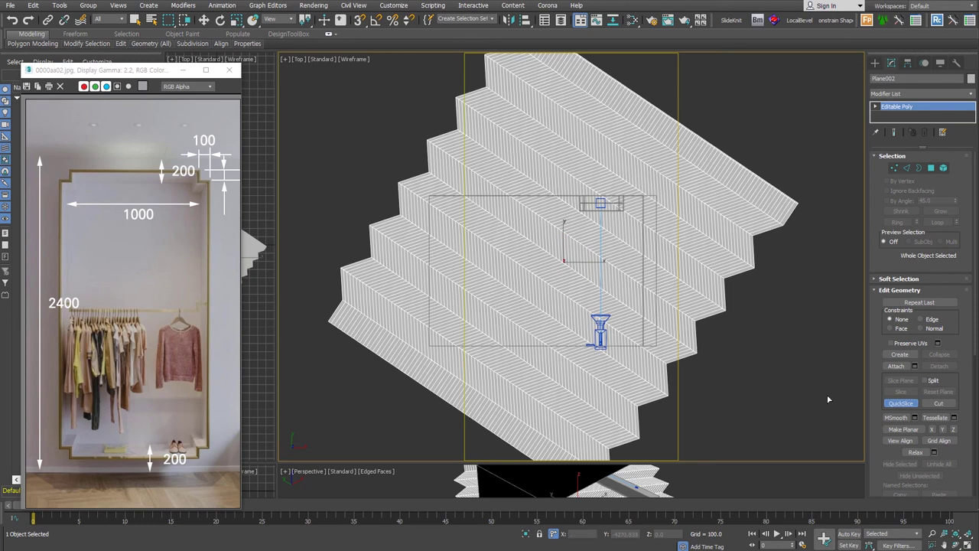
pyautogui.press('s')
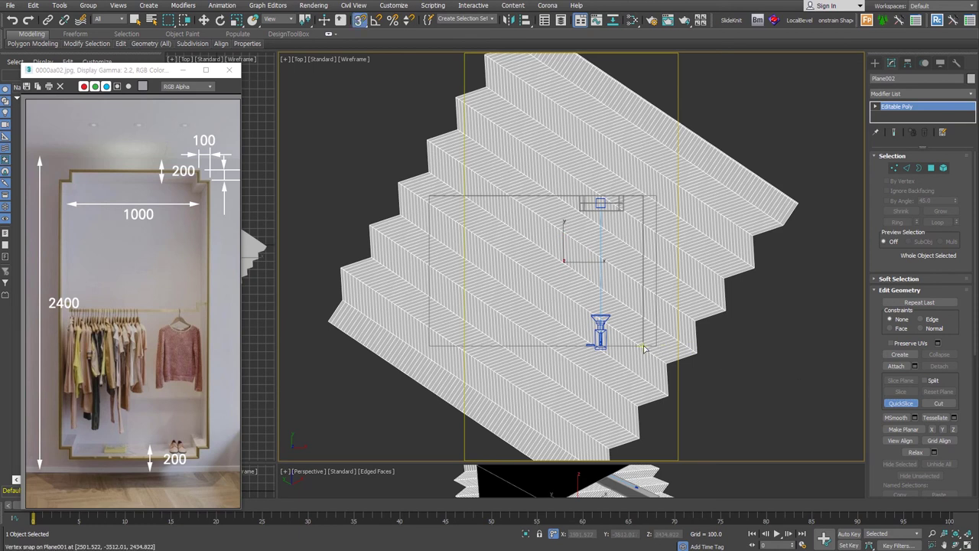
pyautogui.scroll(5, 643, 348)
pyautogui.moveTo(644, 346); pyautogui.dragTo(697, 339, button='middle')
pyautogui.scroll(-5, 697, 339)
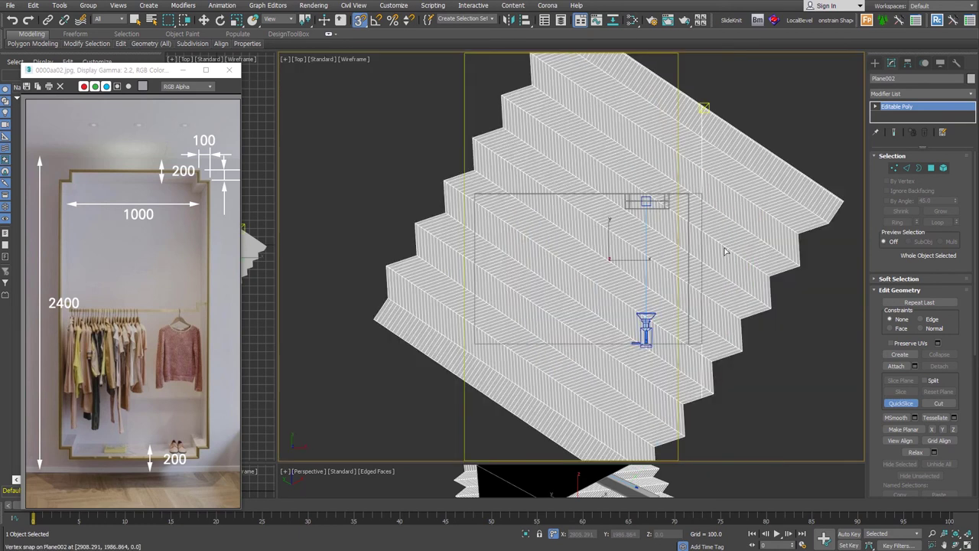
pyautogui.scroll(3, 765, 218)
pyautogui.moveTo(765, 219); pyautogui.dragTo(734, 146, button='middle')
pyautogui.scroll(-2, 403, 358)
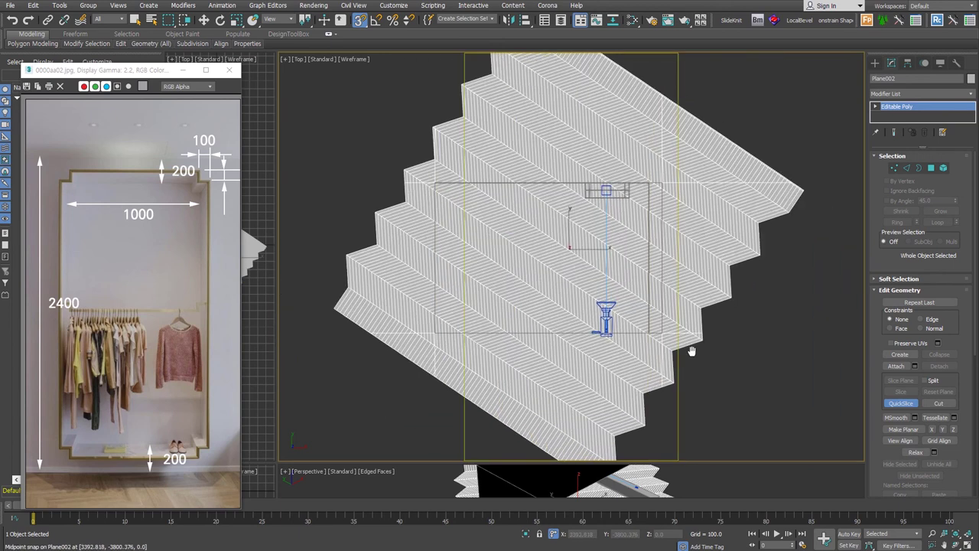
# Step: Delete the polygons overhanging the room's footprint and name the object 'floor'
pyautogui.press('4')
pyautogui.moveTo(699, 120); pyautogui.dragTo(758, 328)
pyautogui.keyDown('ctrl'); pyautogui.moveTo(465, 120); pyautogui.dragTo(375, 329); pyautogui.keyUp('ctrl')
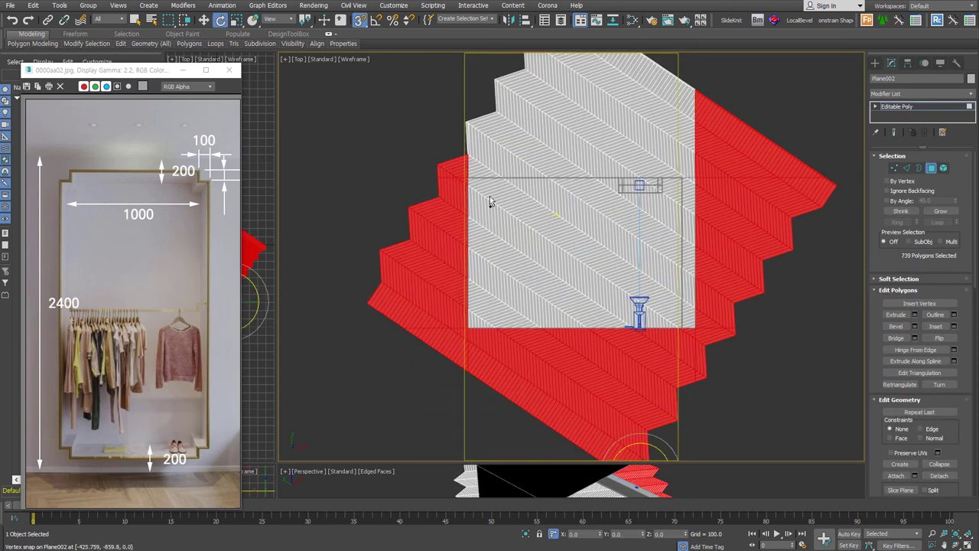
pyautogui.moveTo(492, 203); pyautogui.dragTo(469, 295, button='middle')
pyautogui.keyDown('ctrl'); pyautogui.moveTo(673, 95); pyautogui.dragTo(383, 268); pyautogui.keyUp('ctrl')
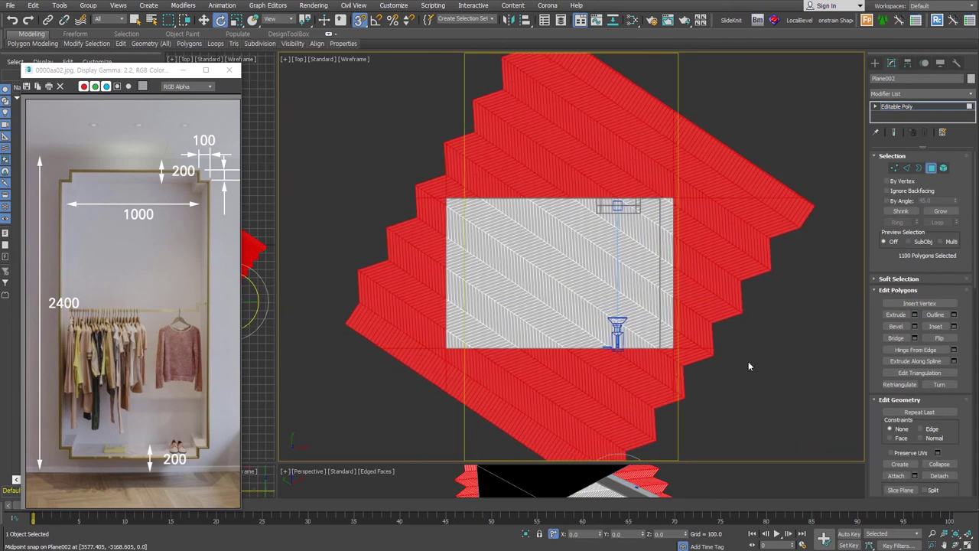
pyautogui.press('Delete')
pyautogui.scroll(3, 716, 355)
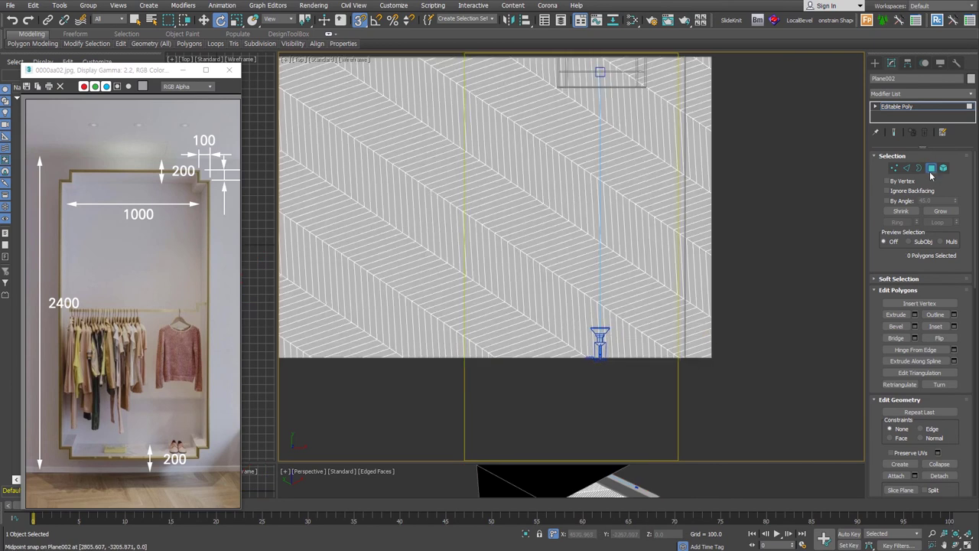
pyautogui.click(931, 168)
pyautogui.write('floor')
pyautogui.press('Return')
# Step: Snap-move the floor so its edge sits on the wall's base vertex
pyautogui.press('c')
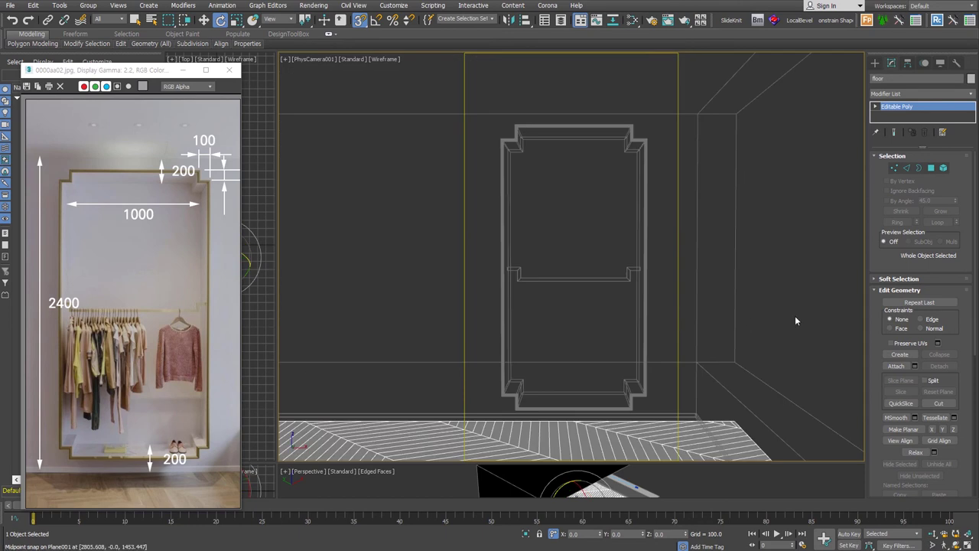
pyautogui.click(594, 428)
pyautogui.press('F3')
pyautogui.click(615, 432)
pyautogui.moveTo(614, 432)
pyautogui.keyDown('alt'); pyautogui.mouseDown(button='middle')
pyautogui.moveTo(611, 294)
pyautogui.moveTo(481, 267)
pyautogui.moveTo(466, 280)
pyautogui.mouseUp(button='middle'); pyautogui.keyUp('alt')
pyautogui.rightClick(688, 234)
pyautogui.click(698, 242)
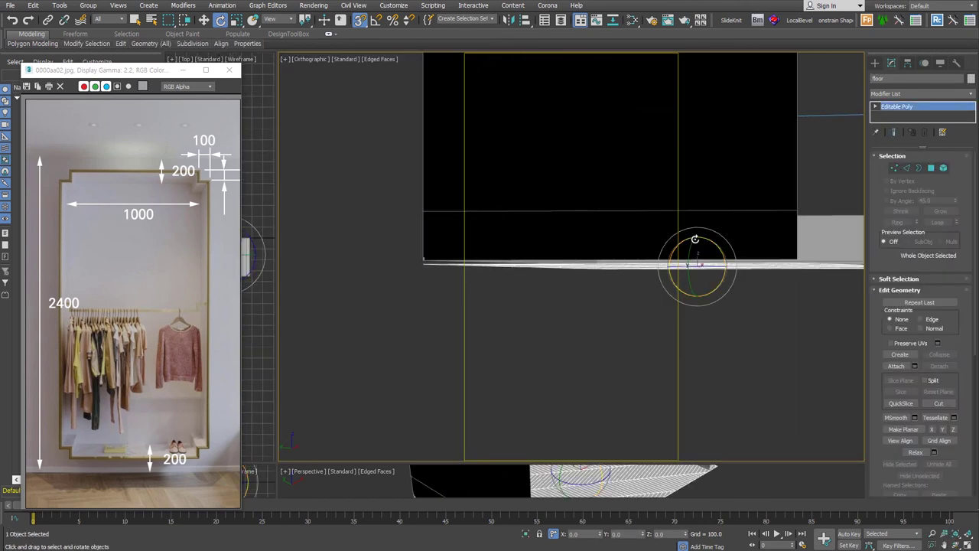
pyautogui.press('s')
pyautogui.moveTo(699, 248); pyautogui.dragTo(304, 264)
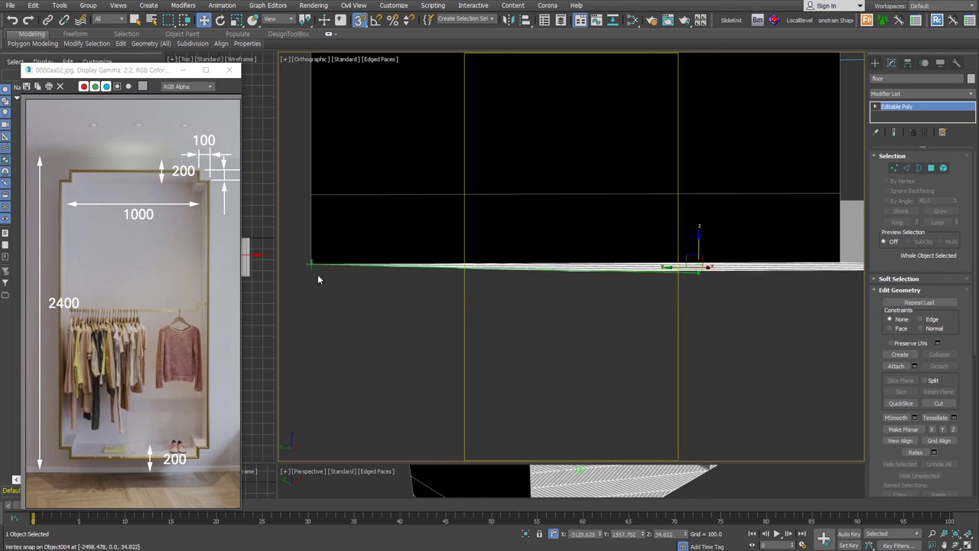
# Step: Check the floor against the wall in the front and top wireframe views
pyautogui.hotkey('shift', 'z')
pyautogui.click(711, 215)
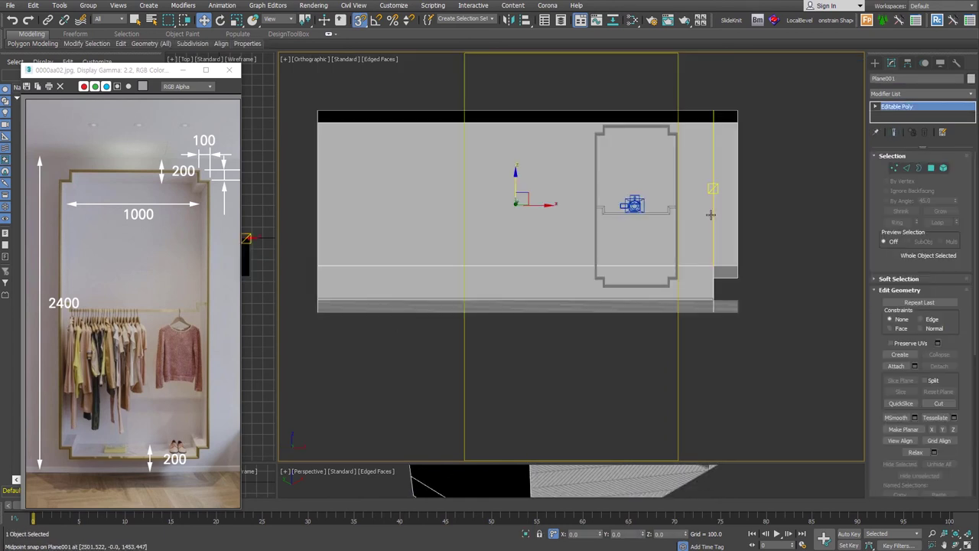
pyautogui.click(817, 288)
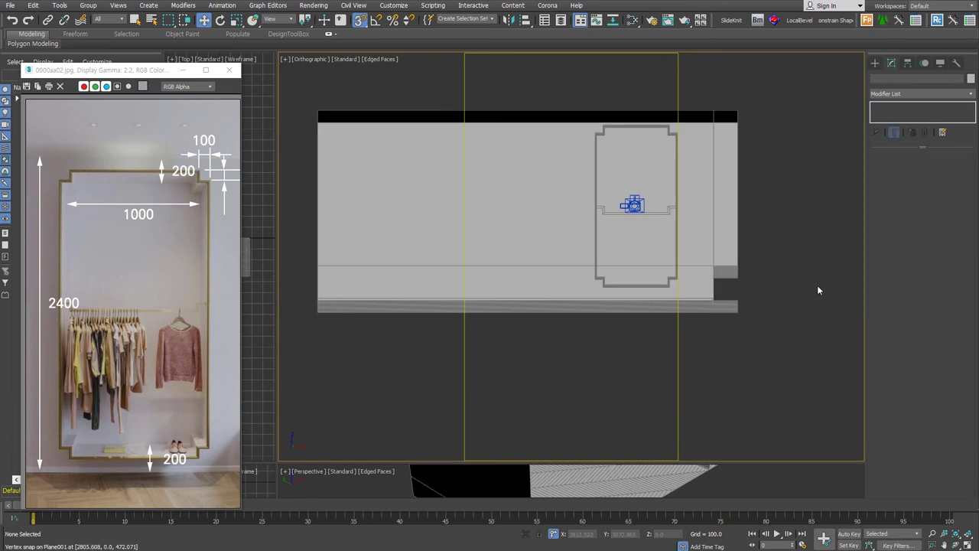
pyautogui.hotkey('shift', 'z')
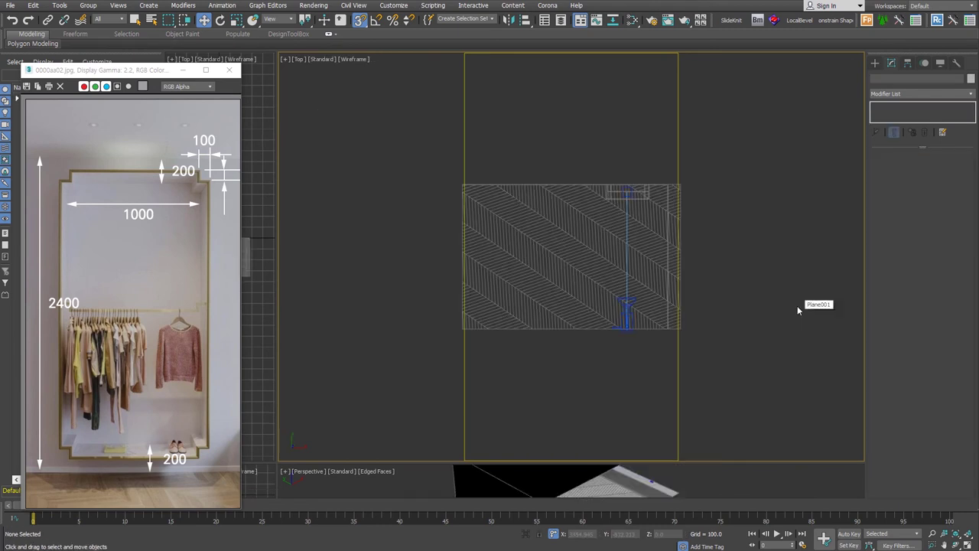
pyautogui.scroll(4, 627, 214)
pyautogui.scroll(4, 582, 229)
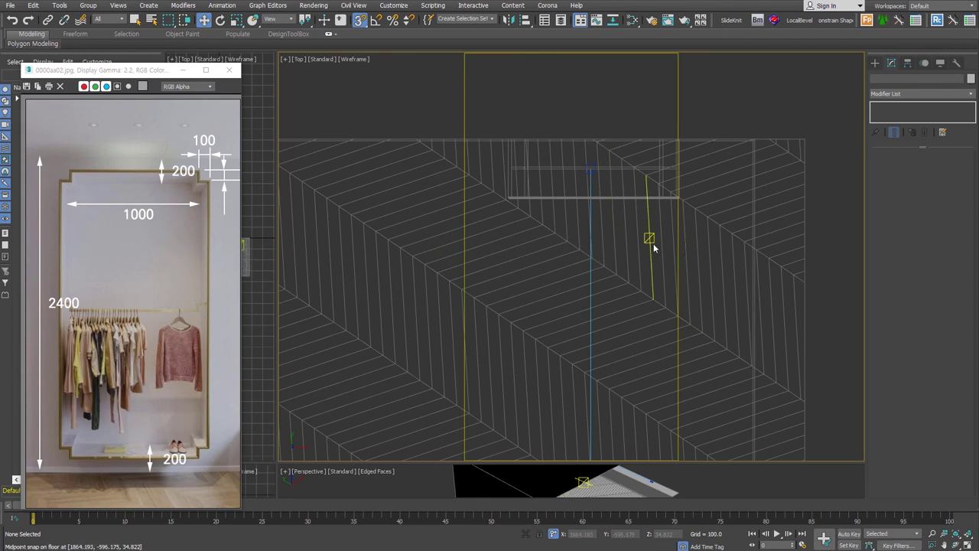
# Step: Create a Disc-type VRayLight inside the niche in the Top view
pyautogui.click(875, 63)
pyautogui.click(922, 92)
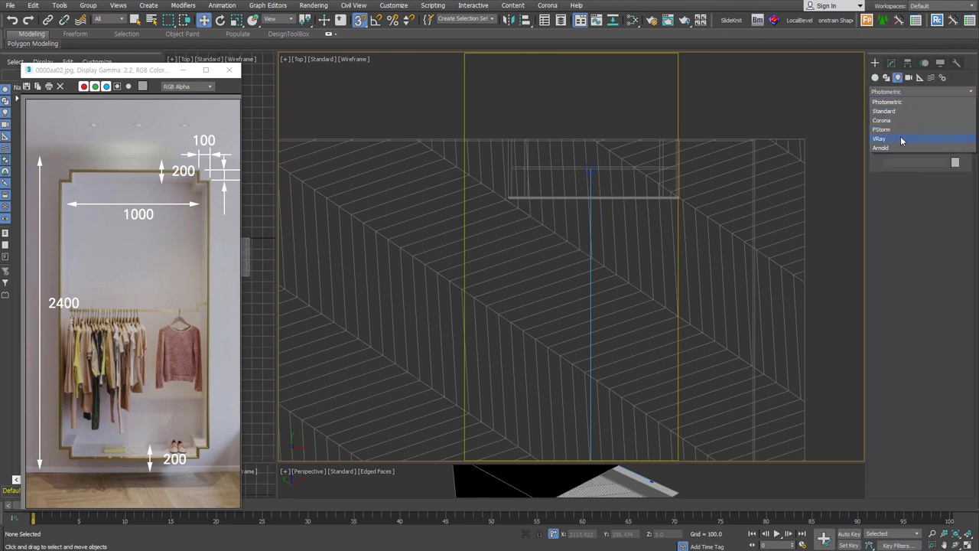
pyautogui.click(905, 138)
pyautogui.click(902, 125)
pyautogui.click(941, 191)
pyautogui.click(939, 210)
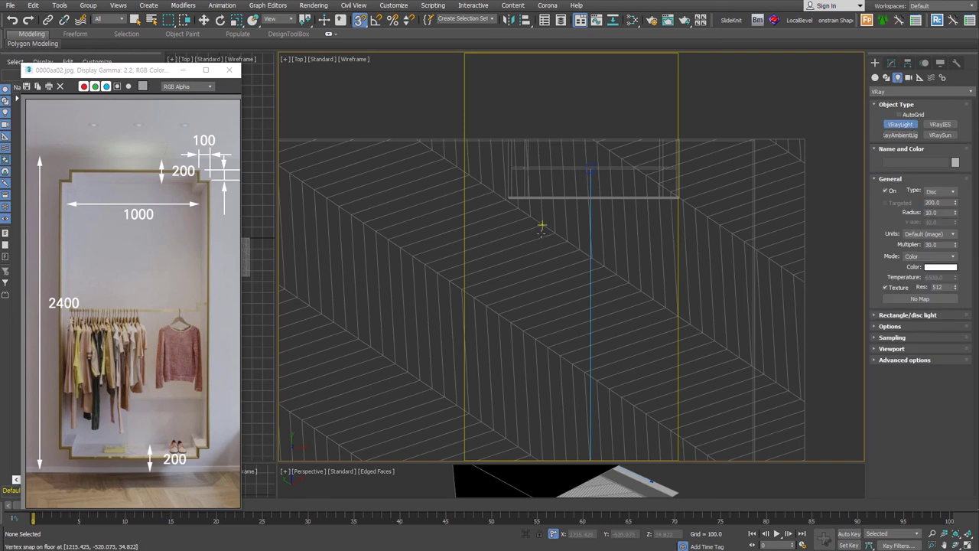
pyautogui.moveTo(545, 231); pyautogui.dragTo(552, 230)
# Step: Set the disc light to Radiance (W) units, multiplier 30 and Temperature colour mode
pyautogui.click(949, 234)
pyautogui.click(947, 259)
pyautogui.moveTo(947, 245); pyautogui.dragTo(897, 249)
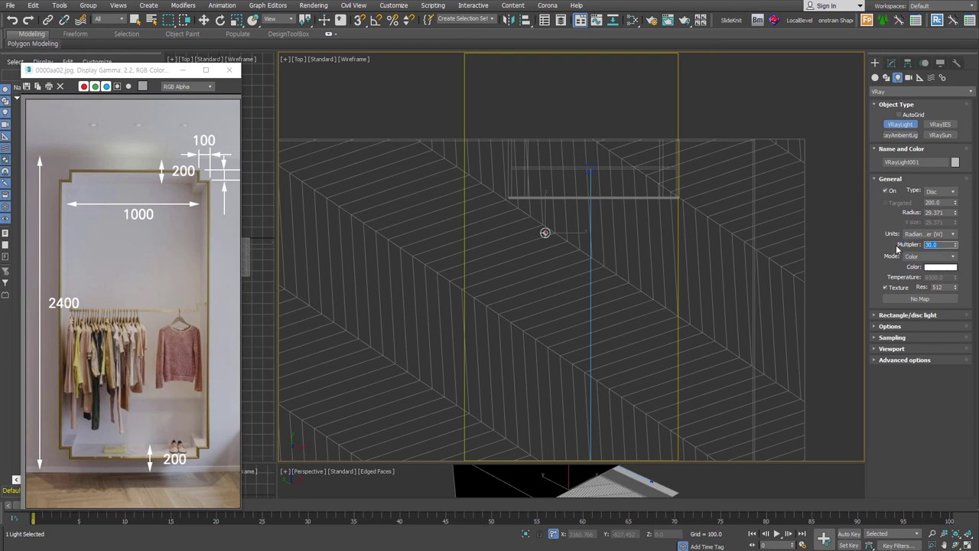
pyautogui.click(950, 259)
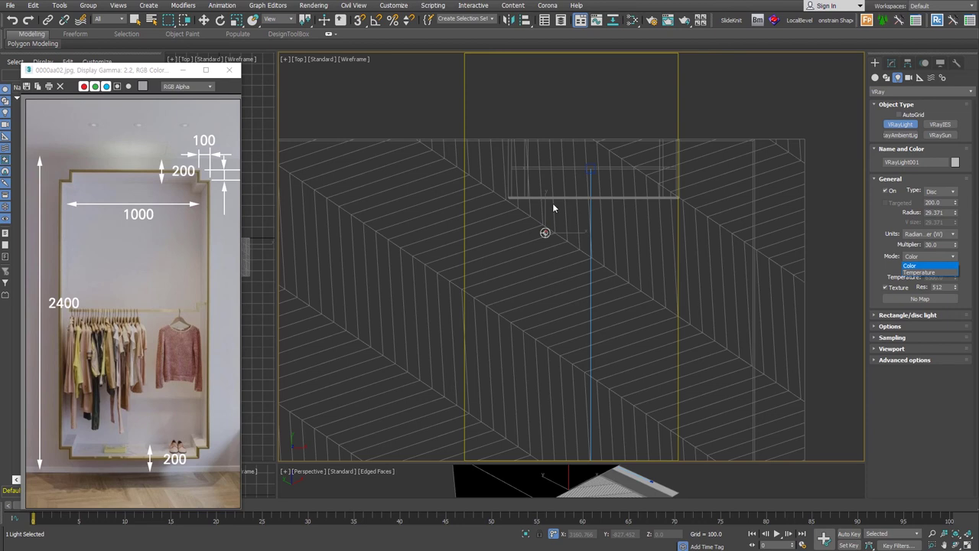
pyautogui.click(929, 272)
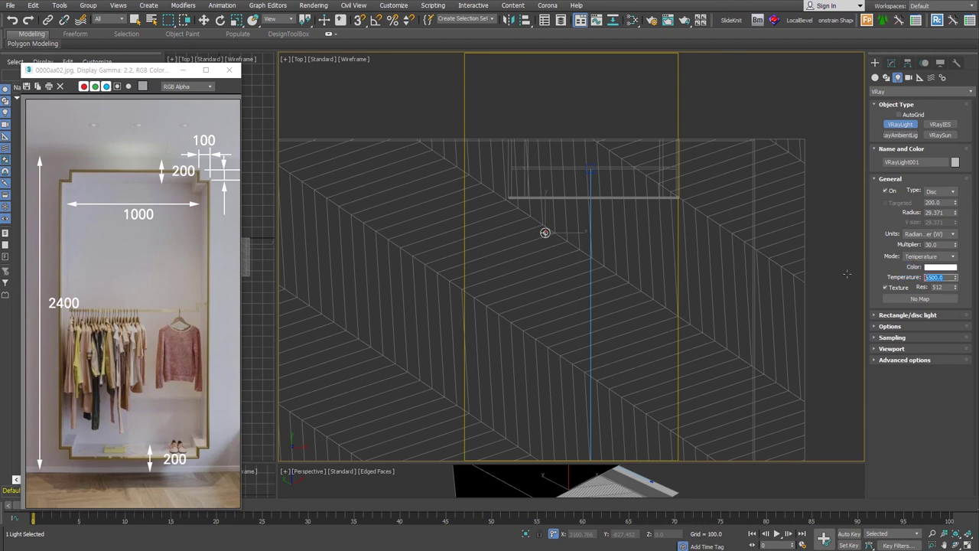
pyautogui.write('5600')
# Step: Confirm the 5600 temperature and raise the disc light above the niche frame
pyautogui.press('Return')
pyautogui.press('Return')
pyautogui.keyDown('alt'); pyautogui.moveTo(544, 233); pyautogui.dragTo(553, 312, button='middle'); pyautogui.keyUp('alt')
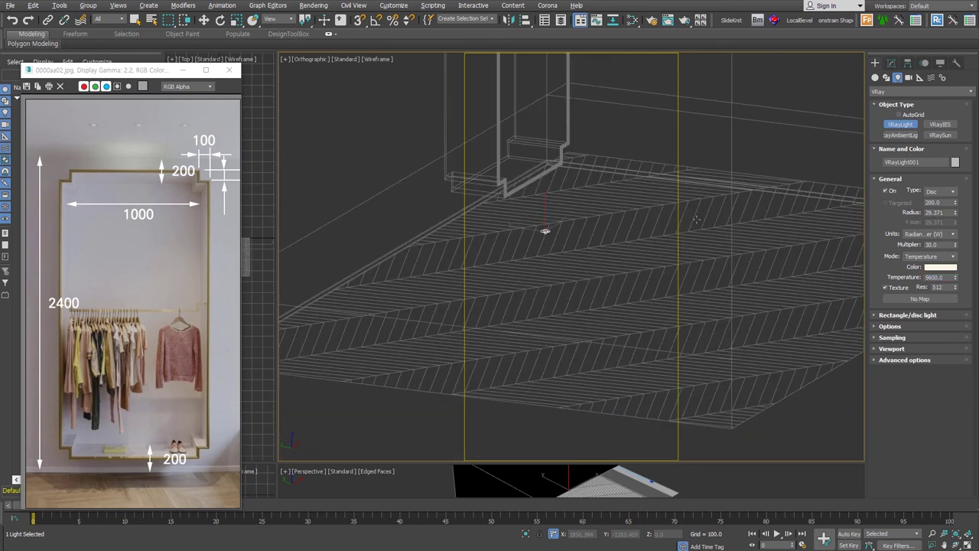
pyautogui.press('w')
pyautogui.moveTo(553, 288); pyautogui.dragTo(570, 128)
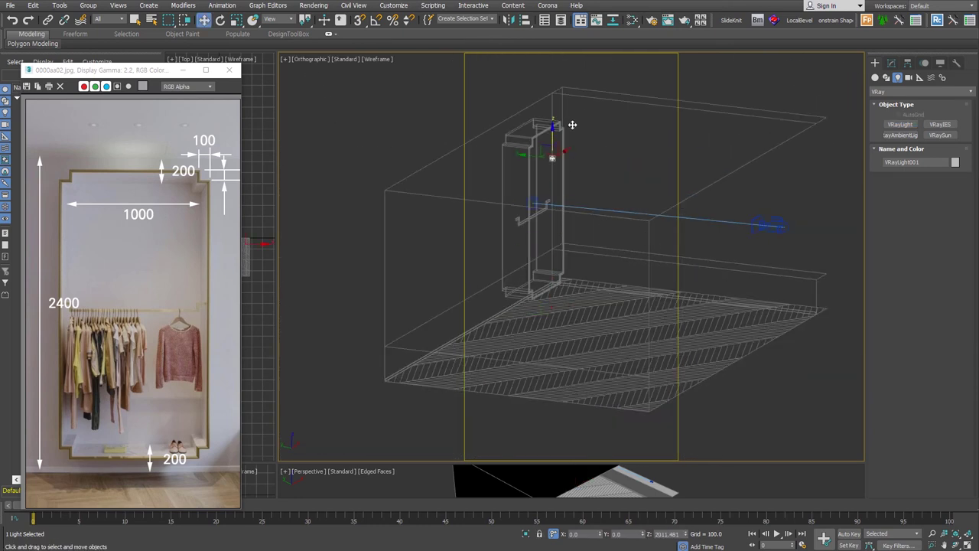
pyautogui.press('f')
pyautogui.scroll(5, 576, 138)
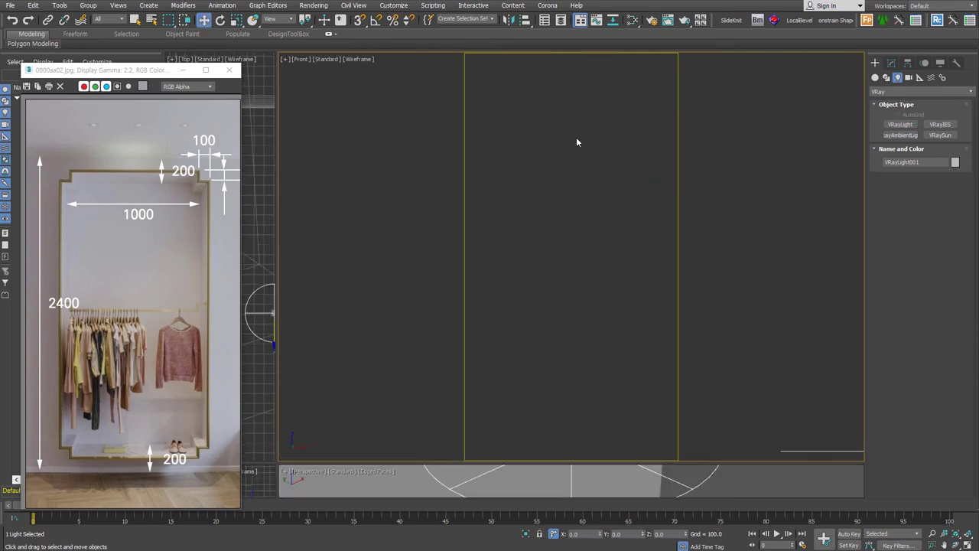
pyautogui.scroll(-3, 638, 218)
pyautogui.moveTo(574, 208); pyautogui.dragTo(574, 134)
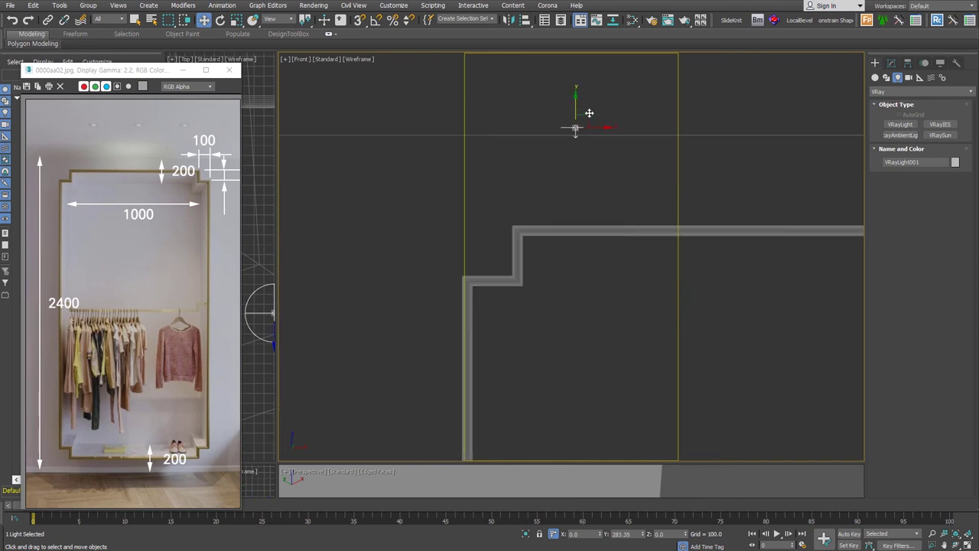
# Step: Set the disc light's viewport preview to Selected so its disc shape shows
pyautogui.moveTo(571, 179)
pyautogui.mouseDown(button='middle')
pyautogui.moveTo(552, 202)
pyautogui.moveTo(564, 237)
pyautogui.moveTo(619, 164)
pyautogui.moveTo(598, 239)
pyautogui.mouseUp(button='middle')
pyautogui.keyDown('alt'); pyautogui.moveTo(601, 203); pyautogui.dragTo(582, 229, button='middle'); pyautogui.keyUp('alt')
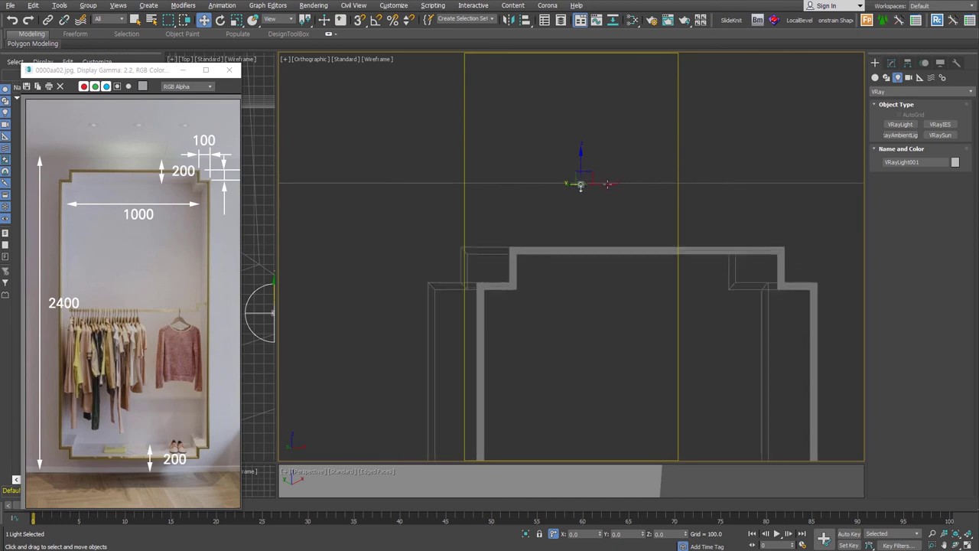
pyautogui.click(891, 63)
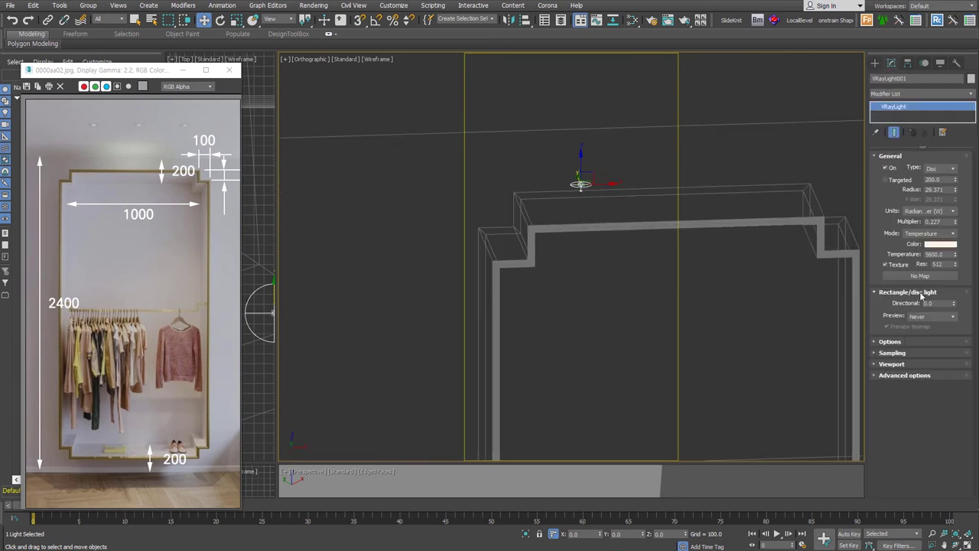
pyautogui.click(950, 318)
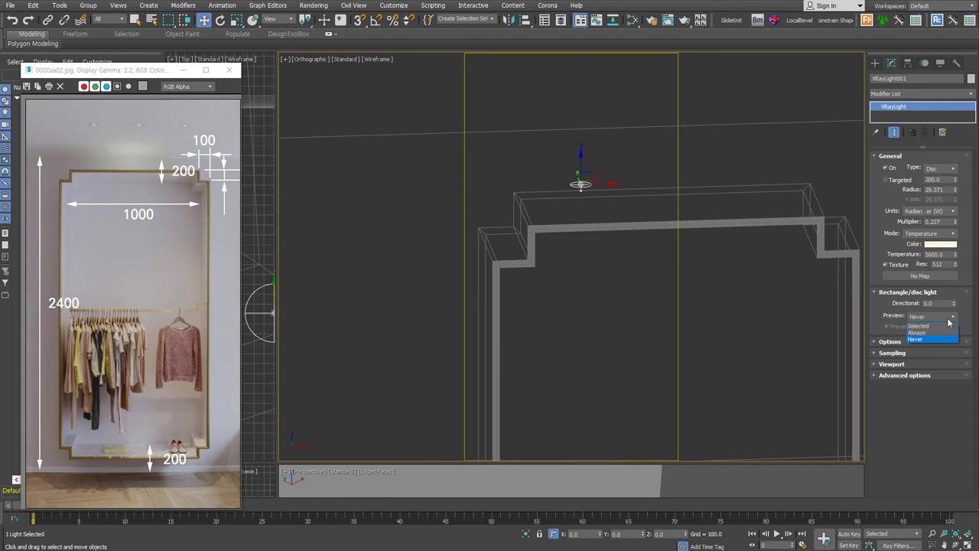
pyautogui.click(947, 327)
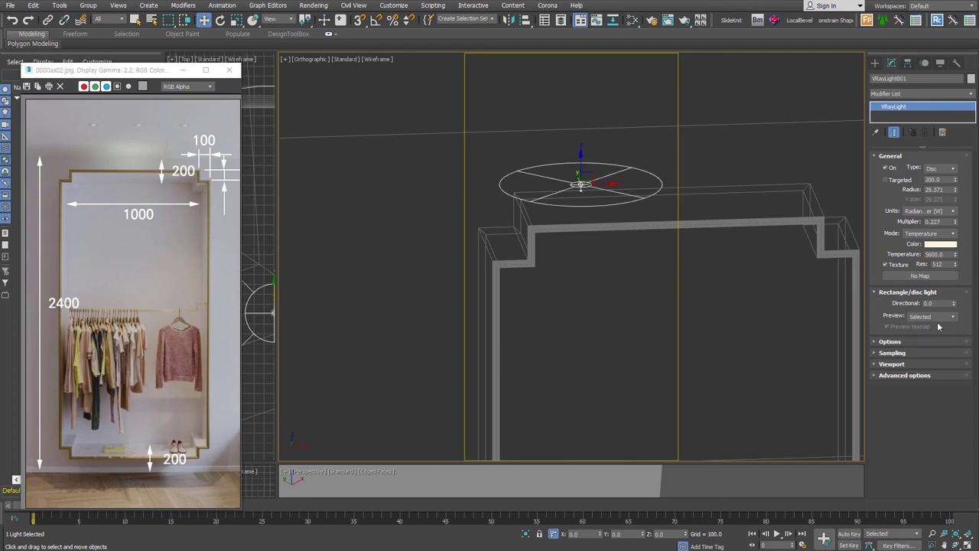
pyautogui.moveTo(635, 244)
pyautogui.keyDown('alt'); pyautogui.mouseDown(button='middle')
pyautogui.moveTo(667, 222)
pyautogui.moveTo(667, 238)
pyautogui.mouseUp(button='middle'); pyautogui.keyUp('alt')
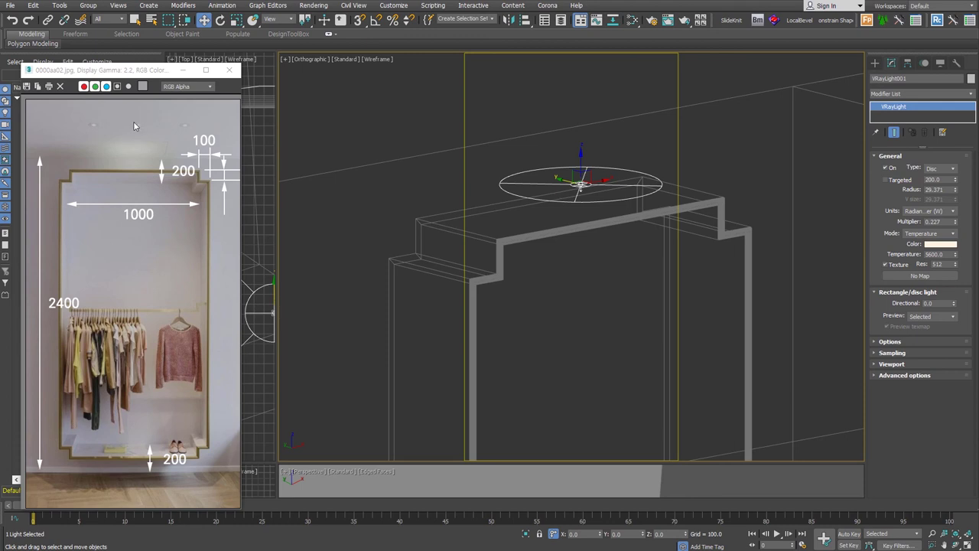
# Step: Set the disc light's Directional value to 0.5
pyautogui.click(932, 303)
pyautogui.write('5')
pyautogui.press('Return')
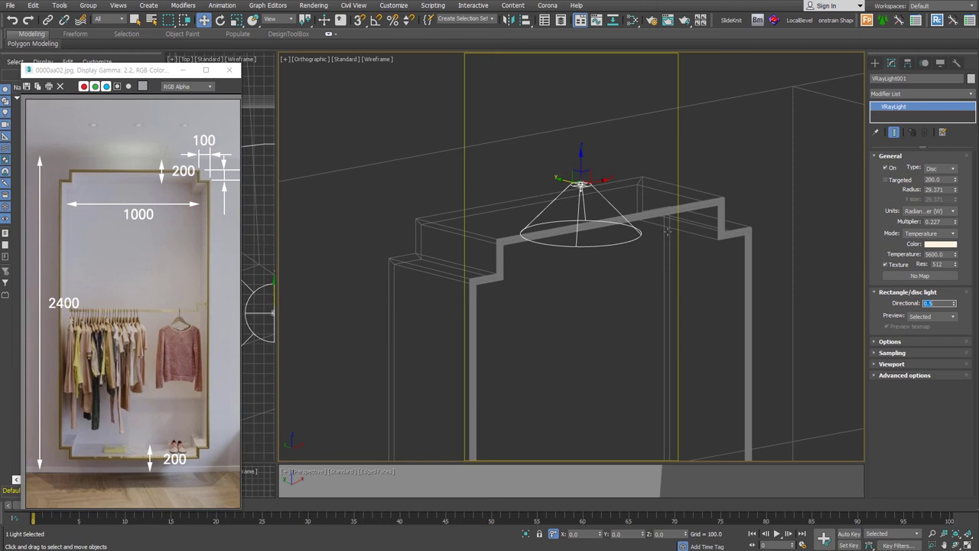
# Step: Nudge the disc light slightly sideways along X above the niche
pyautogui.moveTo(677, 177)
pyautogui.keyDown('alt'); pyautogui.mouseDown(button='middle')
pyautogui.moveTo(615, 300)
pyautogui.moveTo(639, 289)
pyautogui.moveTo(626, 278)
pyautogui.mouseUp(button='middle'); pyautogui.keyUp('alt')
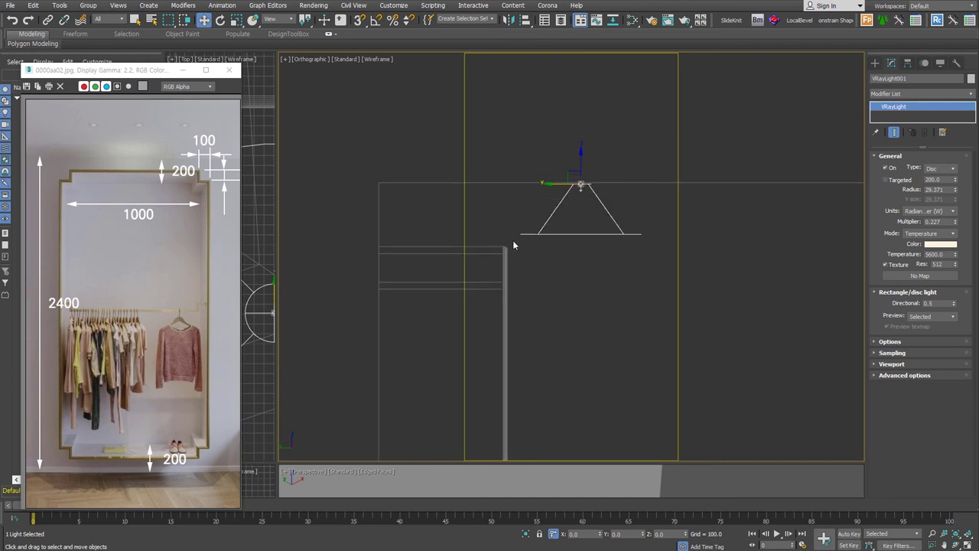
pyautogui.moveTo(555, 184); pyautogui.dragTo(564, 185)
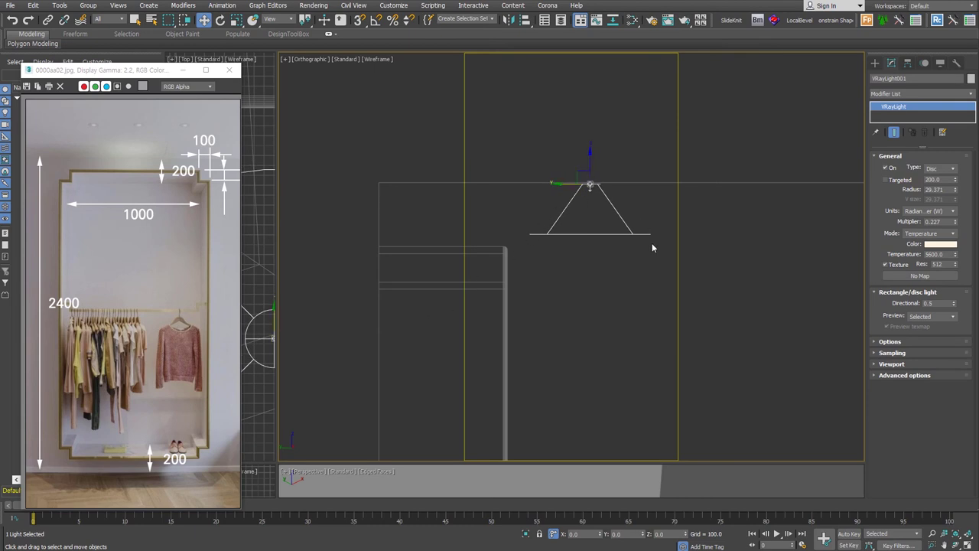
pyautogui.moveTo(438, 355)
pyautogui.keyDown('alt'); pyautogui.mouseDown(button='middle')
pyautogui.moveTo(654, 275)
pyautogui.moveTo(597, 247)
pyautogui.moveTo(560, 345)
pyautogui.moveTo(567, 360)
pyautogui.moveTo(607, 239)
pyautogui.mouseUp(button='middle'); pyautogui.keyUp('alt')
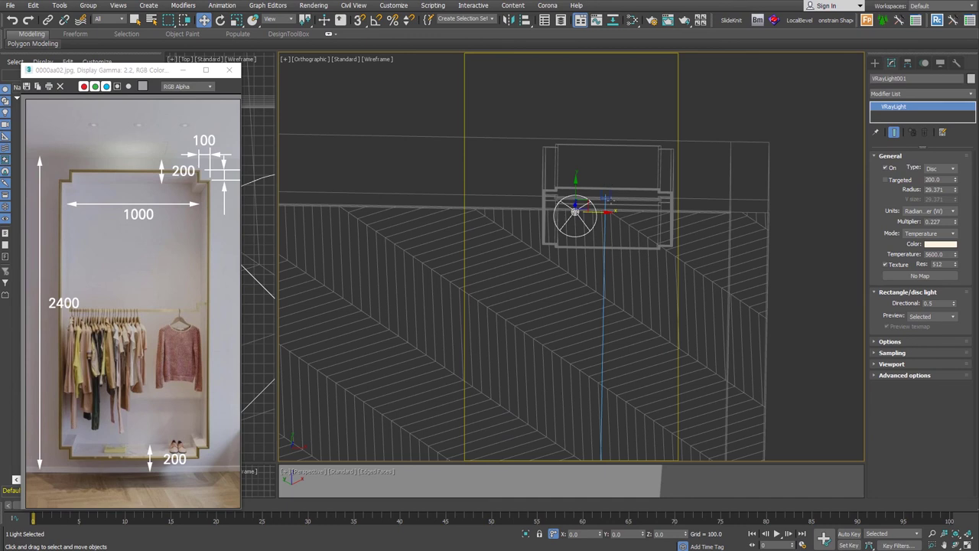
# Step: In Top view, Shift-clone the disc light into 2 instances and centre the row with snapping
pyautogui.press('t')
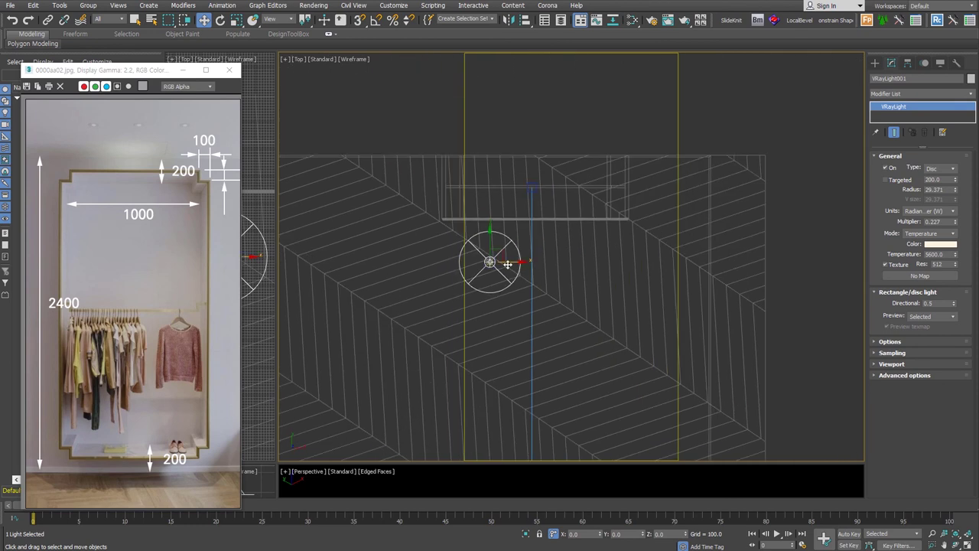
pyautogui.moveTo(507, 264); pyautogui.dragTo(531, 229, button='middle')
pyautogui.moveTo(543, 227); pyautogui.dragTo(604, 231)
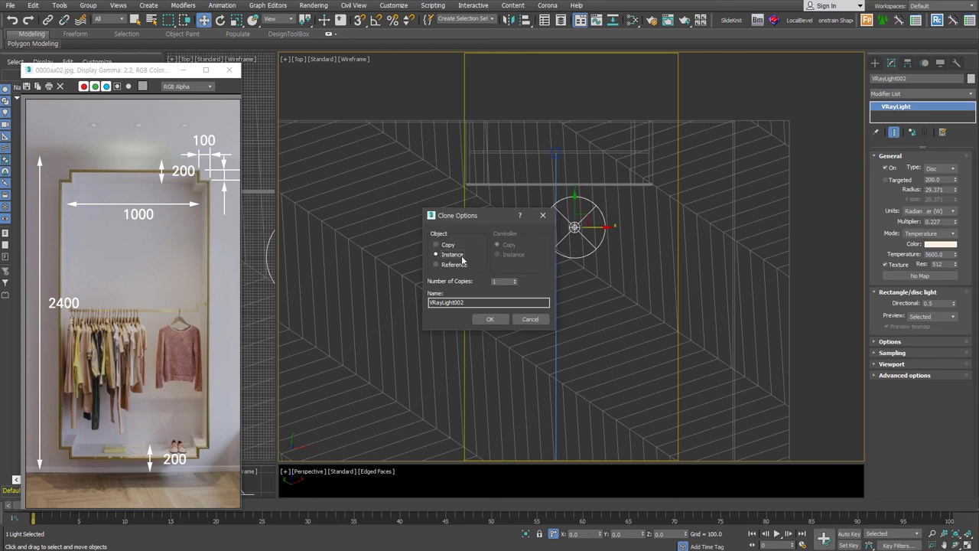
pyautogui.write('2')
pyautogui.click(491, 319)
pyautogui.moveTo(599, 227); pyautogui.dragTo(568, 179)
pyautogui.press('s')
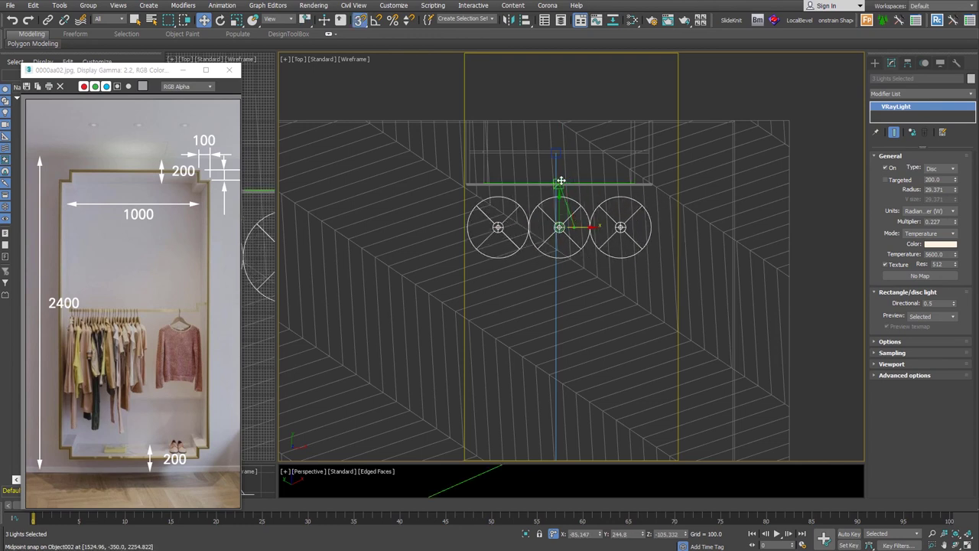
# Step: Switch to the PhysCamera001 view, deselect, and bring up Render Setup
pyautogui.moveTo(570, 325)
pyautogui.keyDown('alt'); pyautogui.mouseDown(button='middle')
pyautogui.moveTo(627, 315)
pyautogui.moveTo(604, 229)
pyautogui.mouseUp(button='middle'); pyautogui.keyUp('alt')
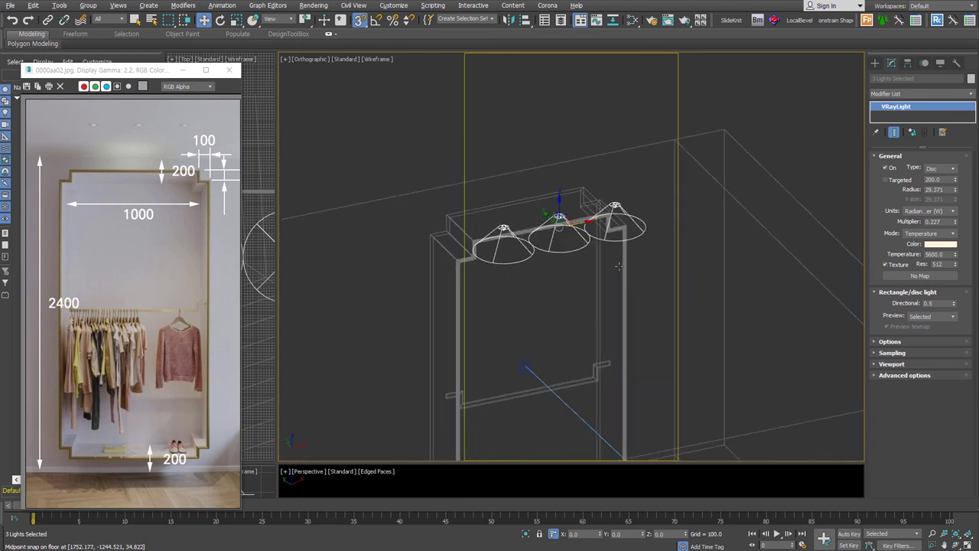
pyautogui.press('c')
pyautogui.click(604, 229)
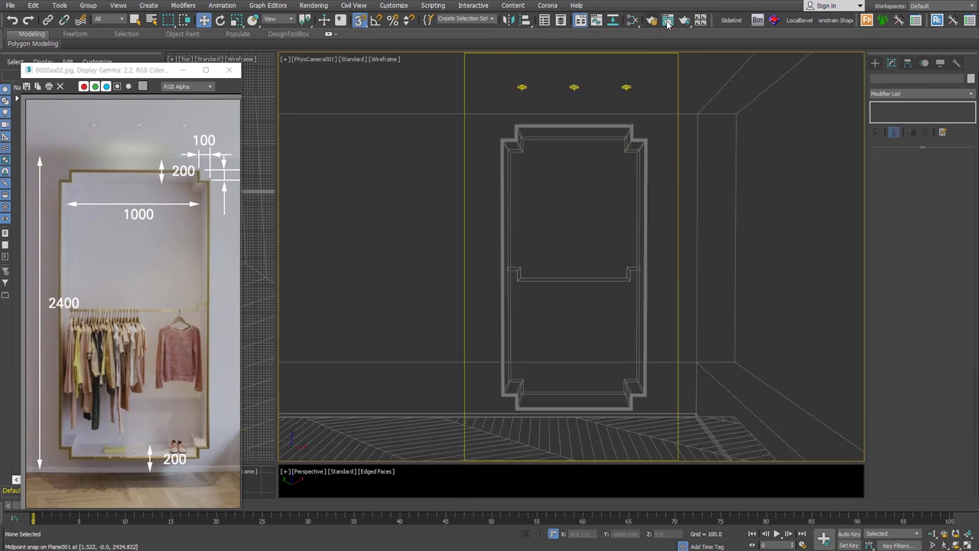
pyautogui.press('F10')
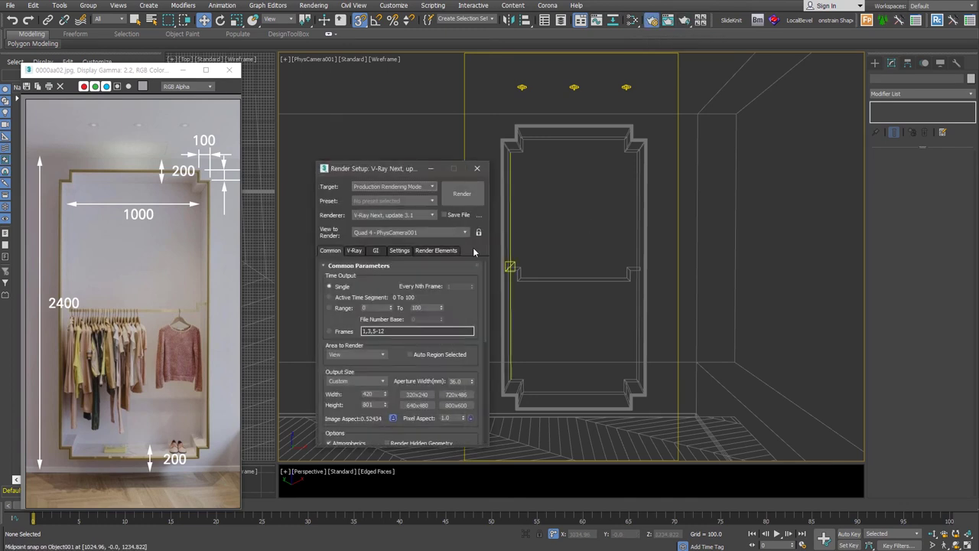
# Step: Enable Override mtl in Global switches with a new VRayMtl, Material #25, diffuse grey 190
pyautogui.click(359, 251)
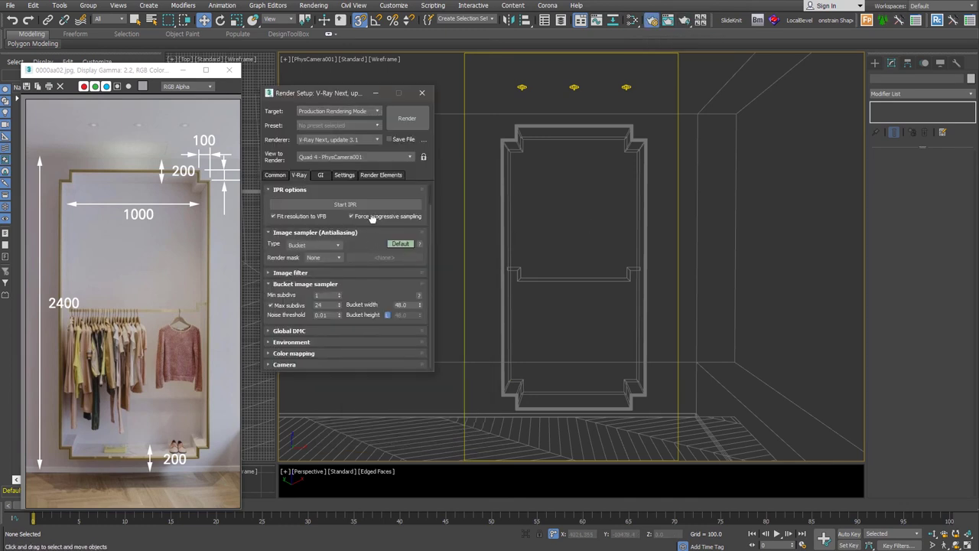
pyautogui.scroll(2, 367, 248)
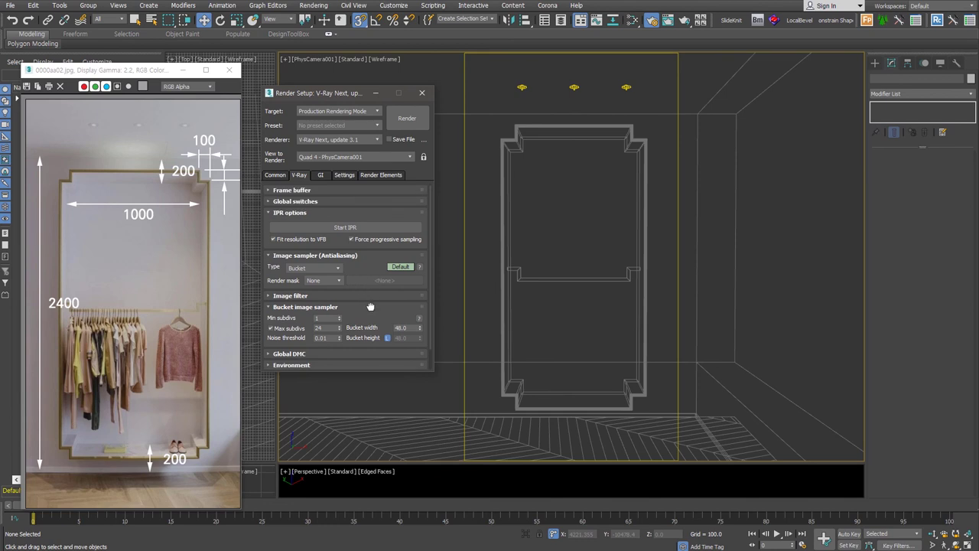
pyautogui.click(347, 199)
pyautogui.click(362, 273)
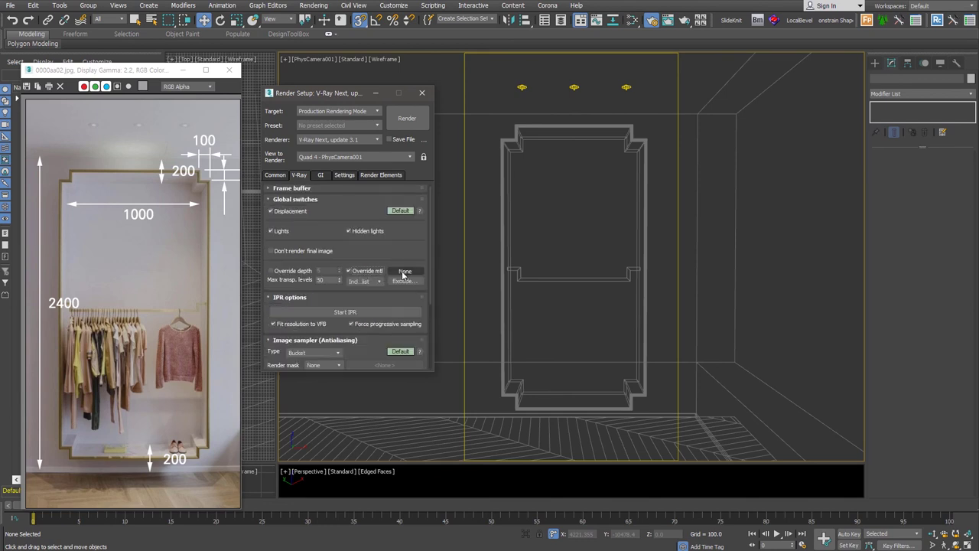
pyautogui.click(403, 272)
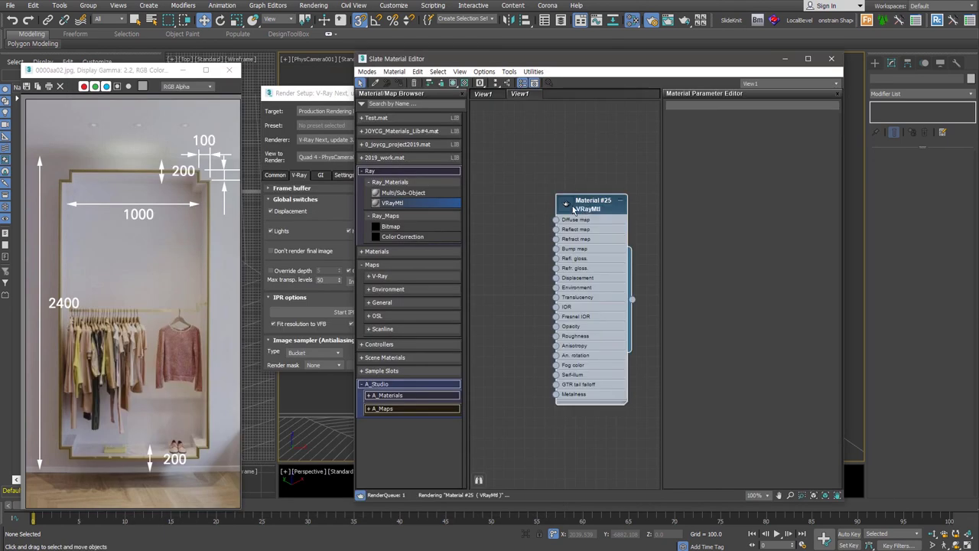
pyautogui.doubleClick(589, 211)
pyautogui.click(727, 129)
pyautogui.moveTo(360, 105); pyautogui.dragTo(378, 108)
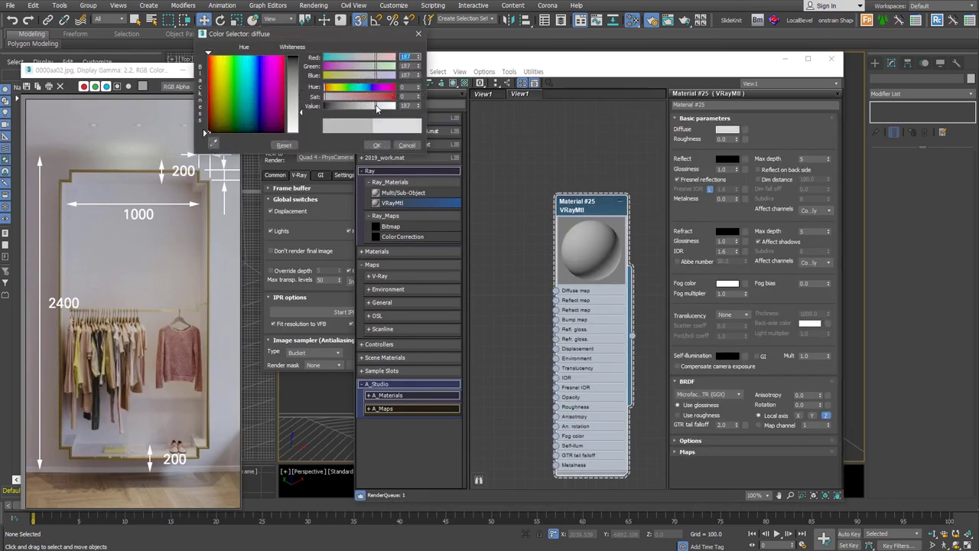
pyautogui.click(377, 145)
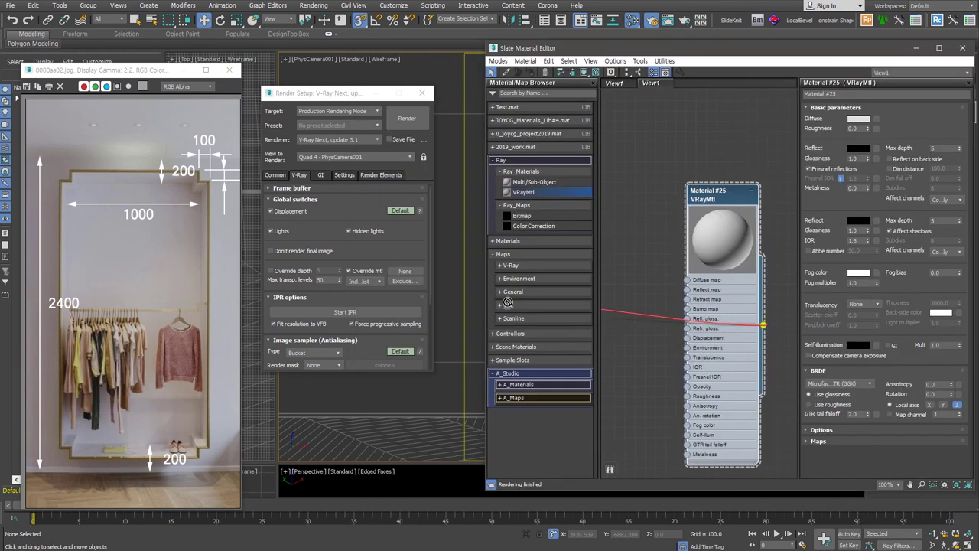
pyautogui.moveTo(507, 303); pyautogui.dragTo(413, 272)
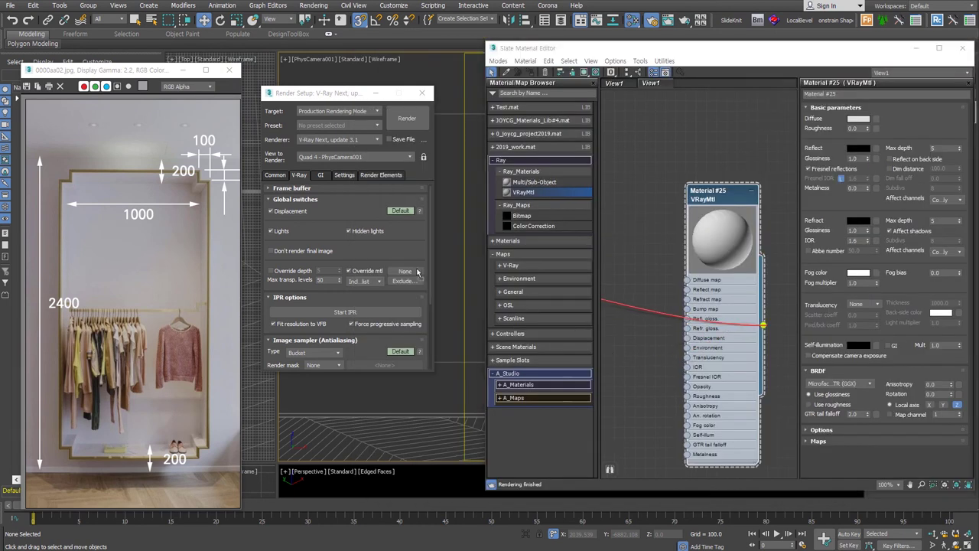
pyautogui.click(334, 263)
# Step: Add a VRayToon atmosphere effect in Environment and render a test from the camera
pyautogui.press('m')
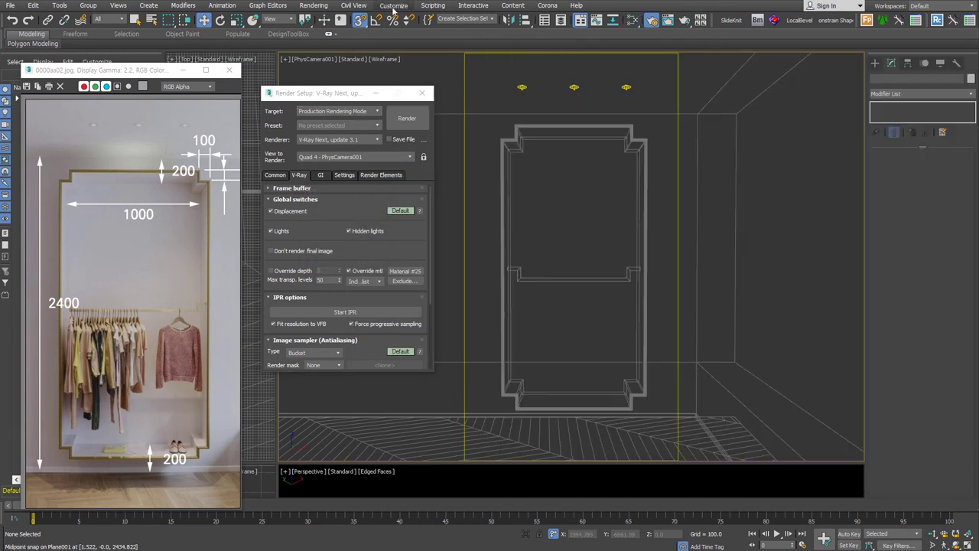
pyautogui.click(394, 5)
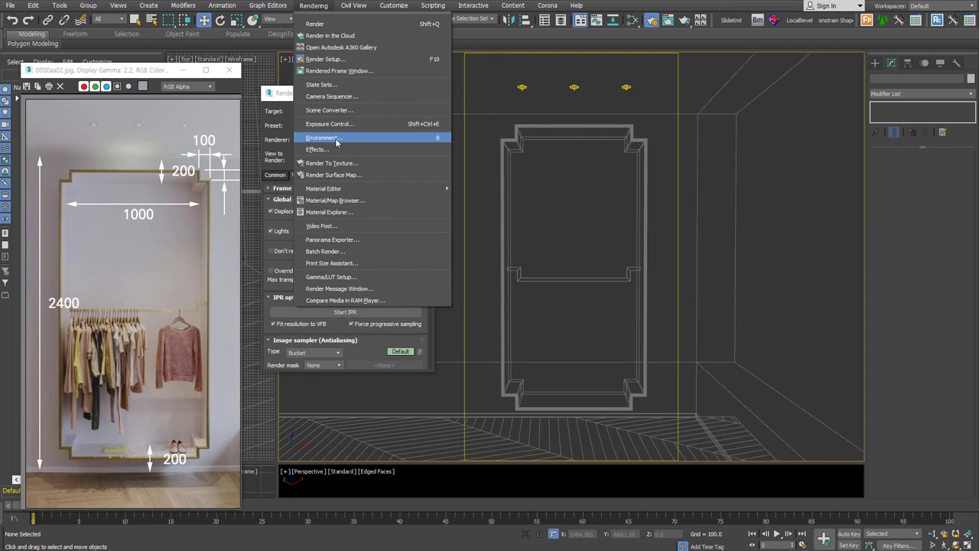
pyautogui.click(336, 139)
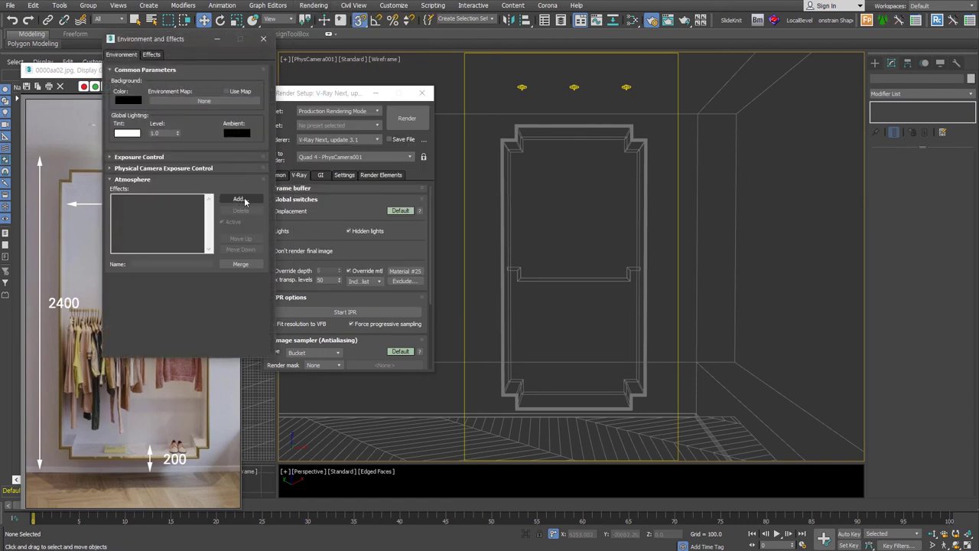
pyautogui.click(236, 199)
pyautogui.doubleClick(125, 120)
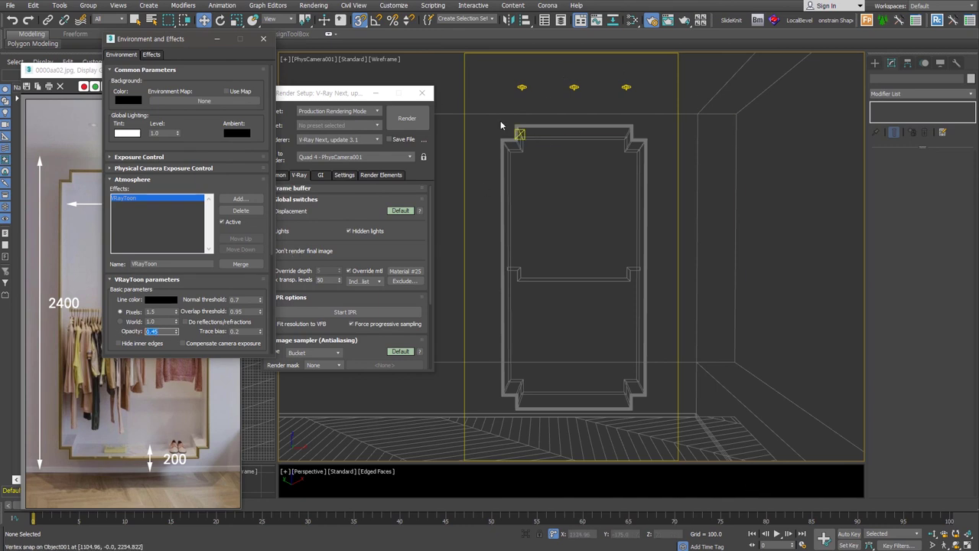
pyautogui.hotkey('shift', 'q')
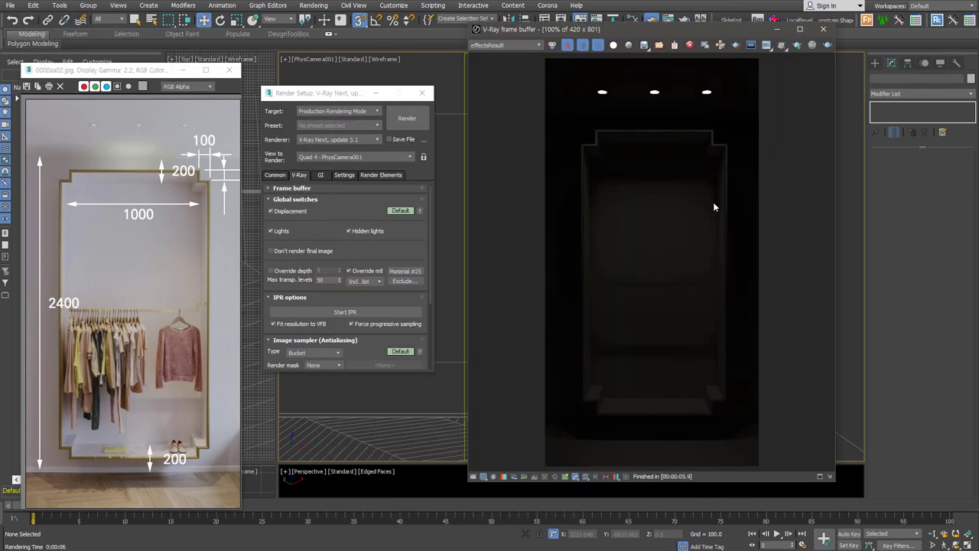
# Step: Start interactive rendering, then make the top-right disc light invisible and exclude it from reflections
pyautogui.click(797, 50)
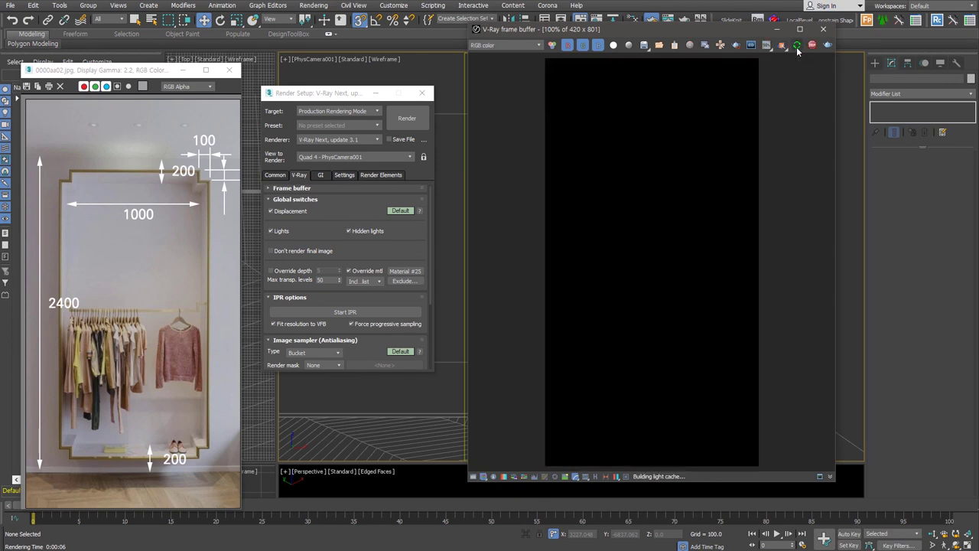
pyautogui.moveTo(757, 32); pyautogui.dragTo(307, 19)
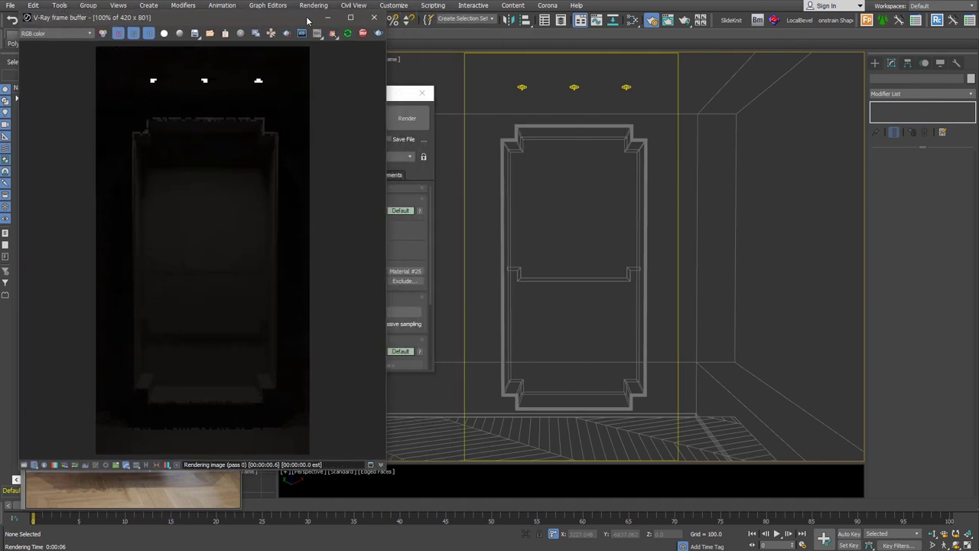
pyautogui.moveTo(605, 61); pyautogui.dragTo(649, 101)
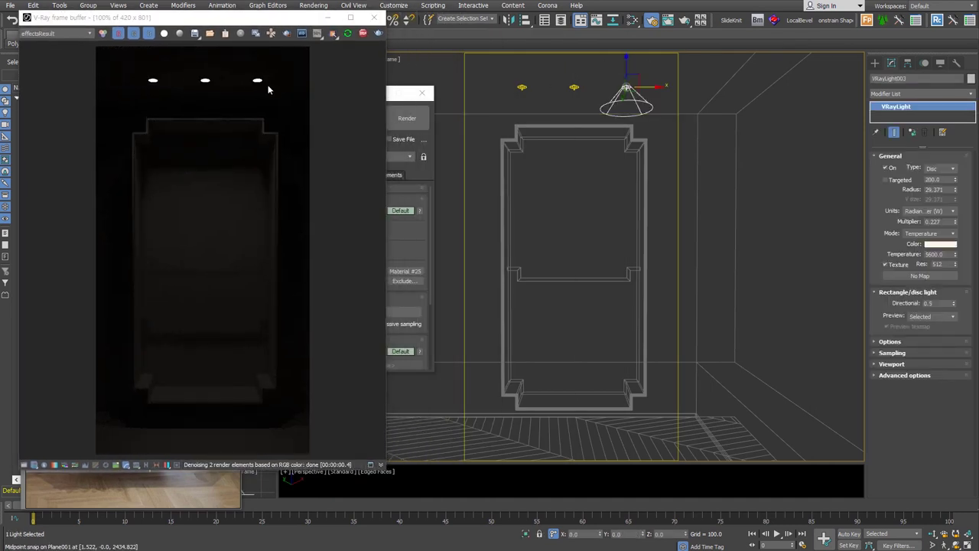
pyautogui.click(918, 342)
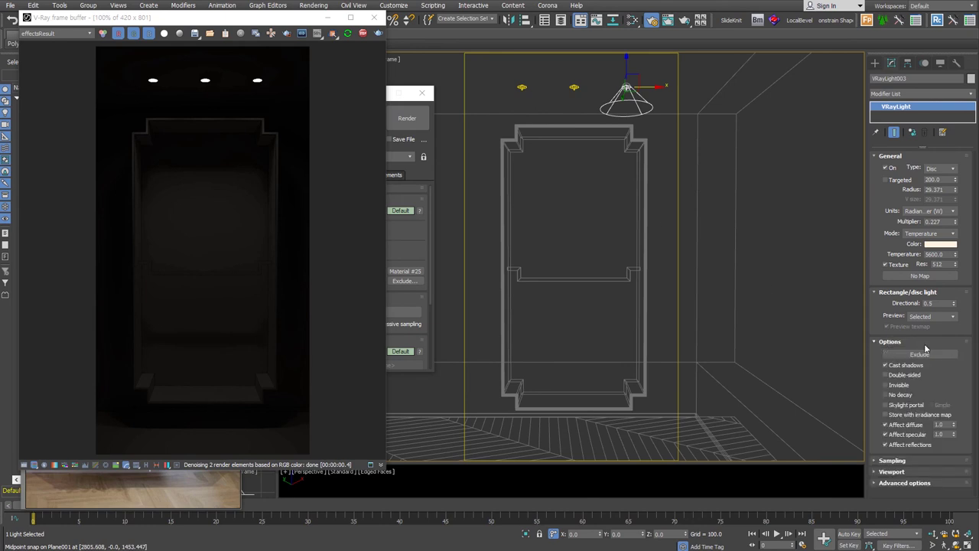
pyautogui.click(900, 385)
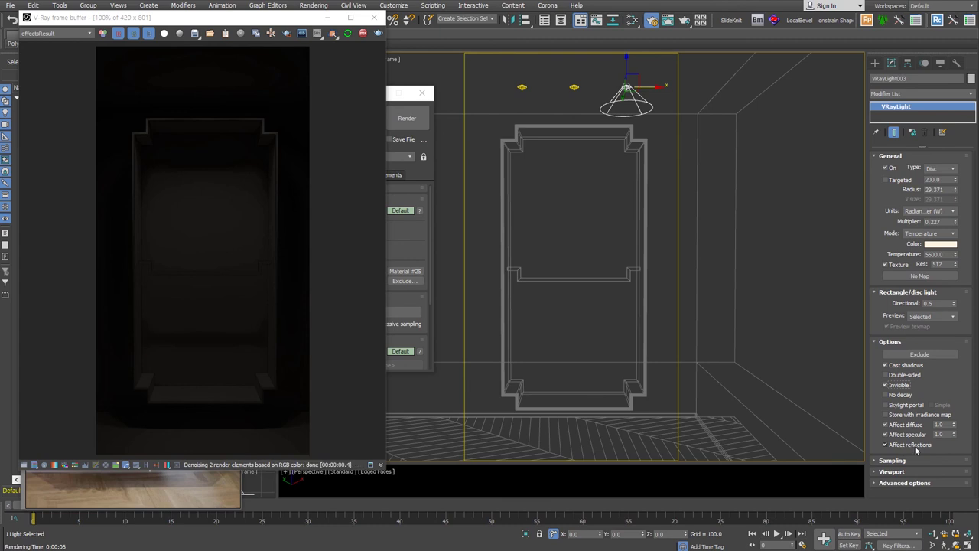
pyautogui.click(885, 445)
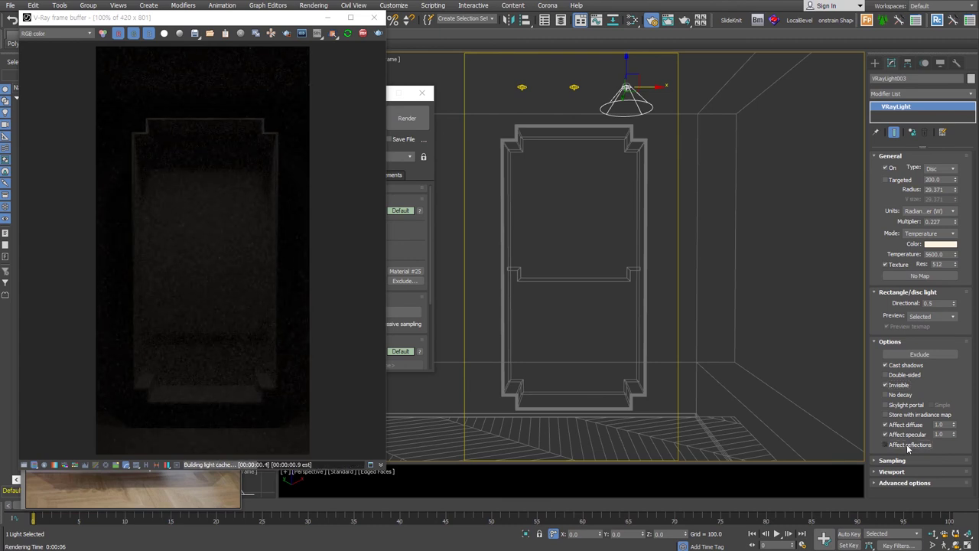
# Step: Set the disc light's multiplier to 15 and directional to 0.4
pyautogui.doubleClick(947, 222)
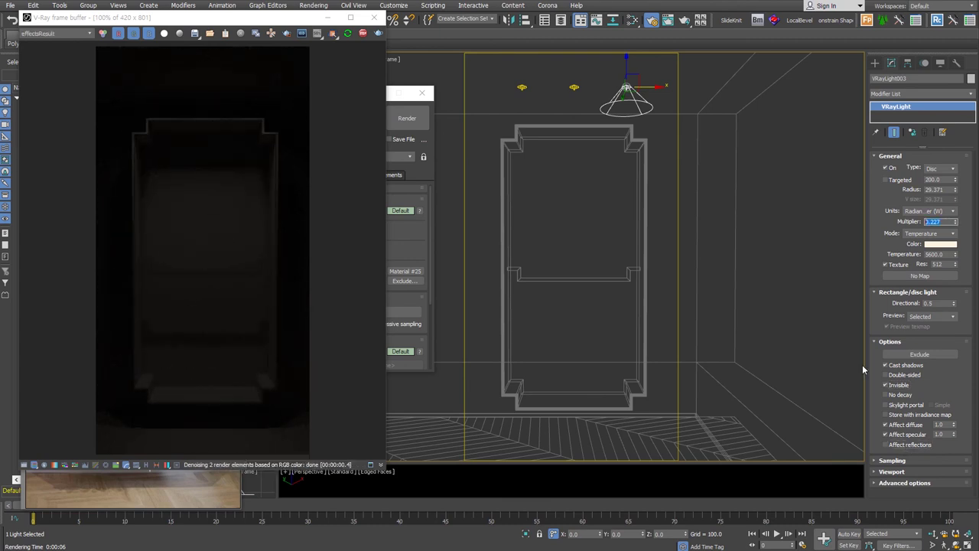
pyautogui.write('15')
pyautogui.press('Return')
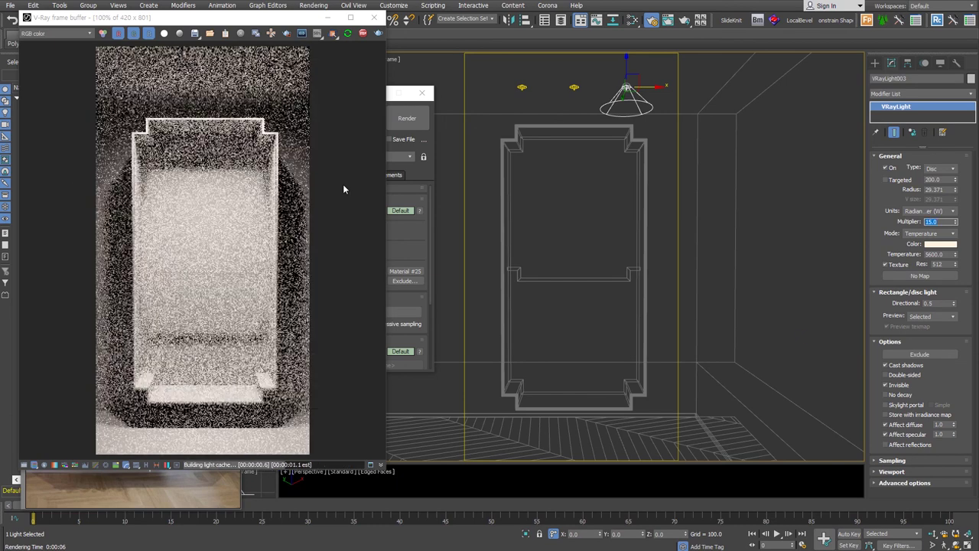
pyautogui.click(931, 303)
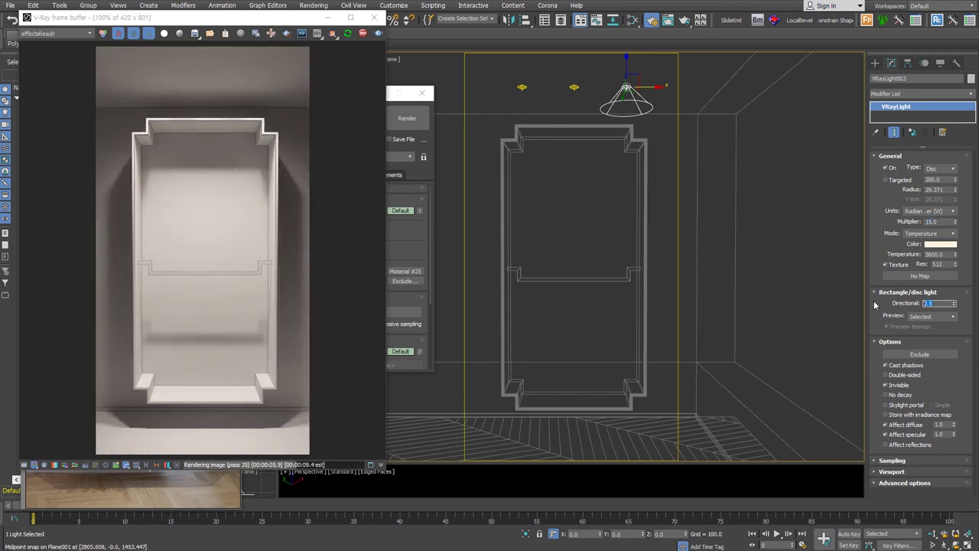
pyautogui.write('0.4')
pyautogui.press('Return')
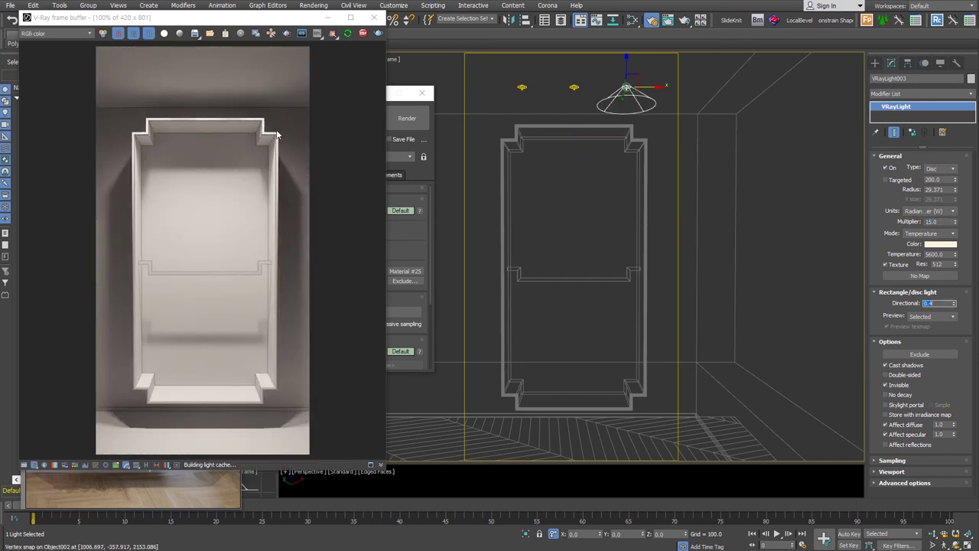
# Step: Lock rendering to the camera view, rearrange the windows, and re-render with the light deselected
pyautogui.moveTo(229, 17)
pyautogui.mouseDown()
pyautogui.moveTo(364, 53)
pyautogui.moveTo(259, 56)
pyautogui.mouseUp()
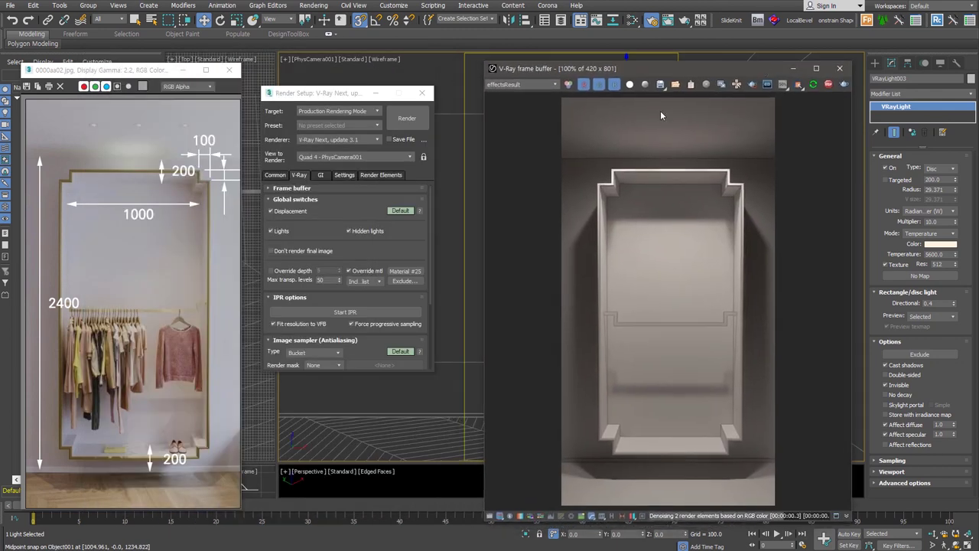
pyautogui.click(423, 157)
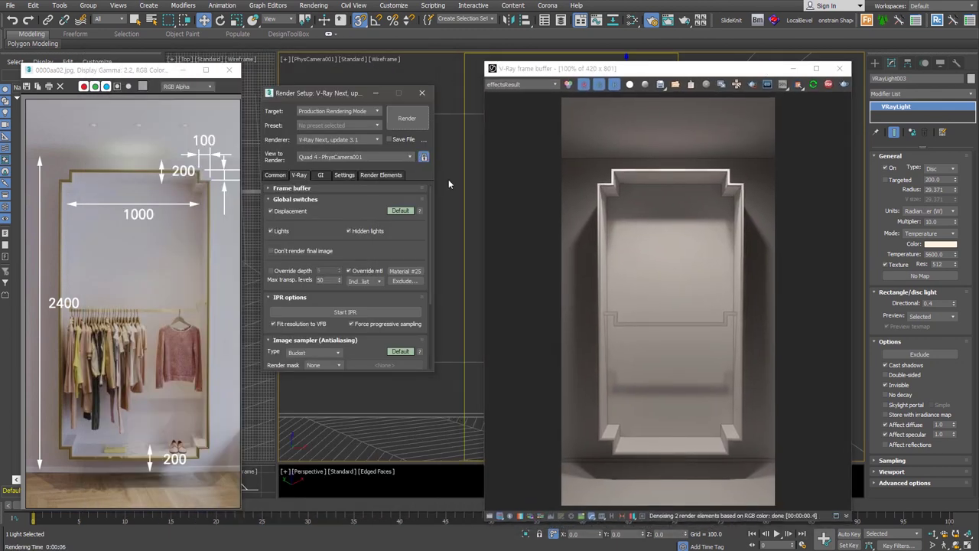
pyautogui.moveTo(333, 95); pyautogui.dragTo(153, 94)
pyautogui.moveTo(596, 68); pyautogui.dragTo(218, 67)
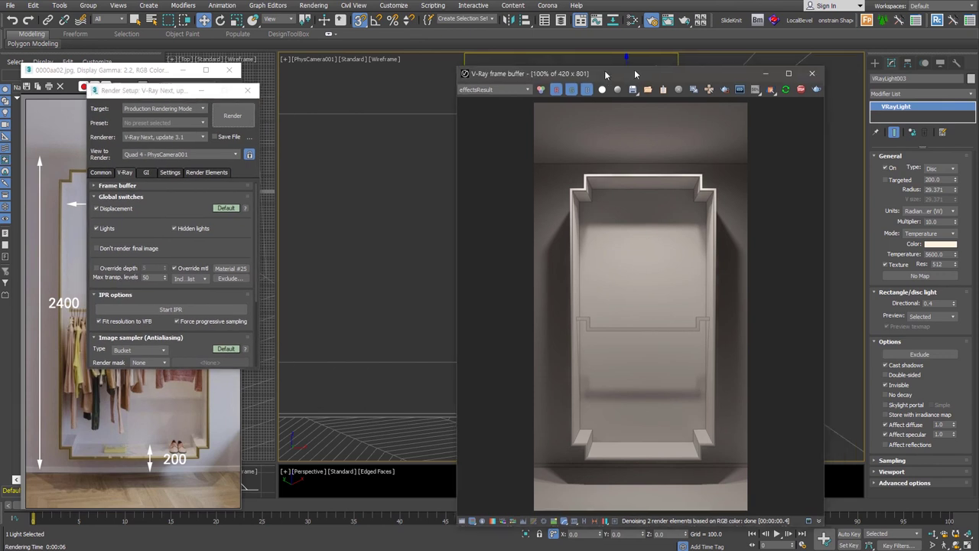
pyautogui.hotkey('shift', 'q')
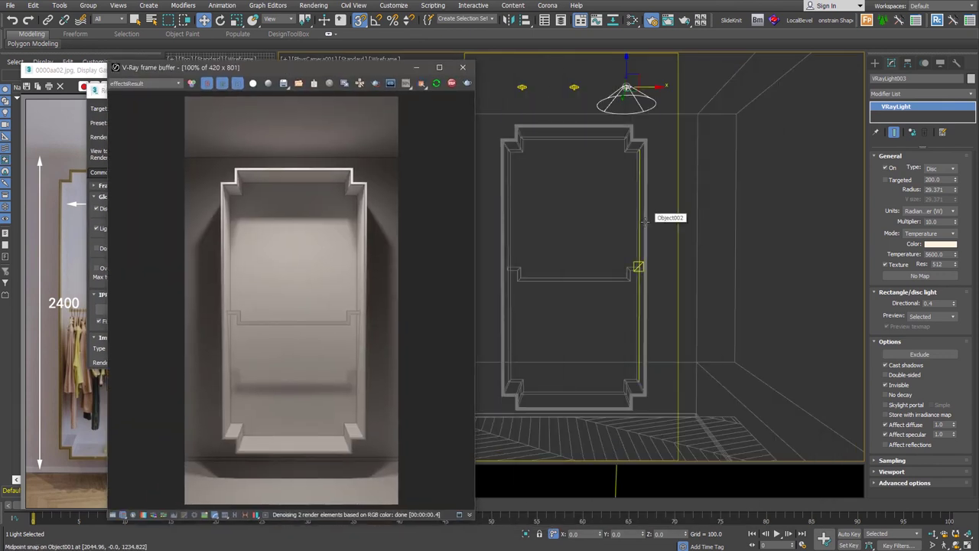
pyautogui.click(674, 218)
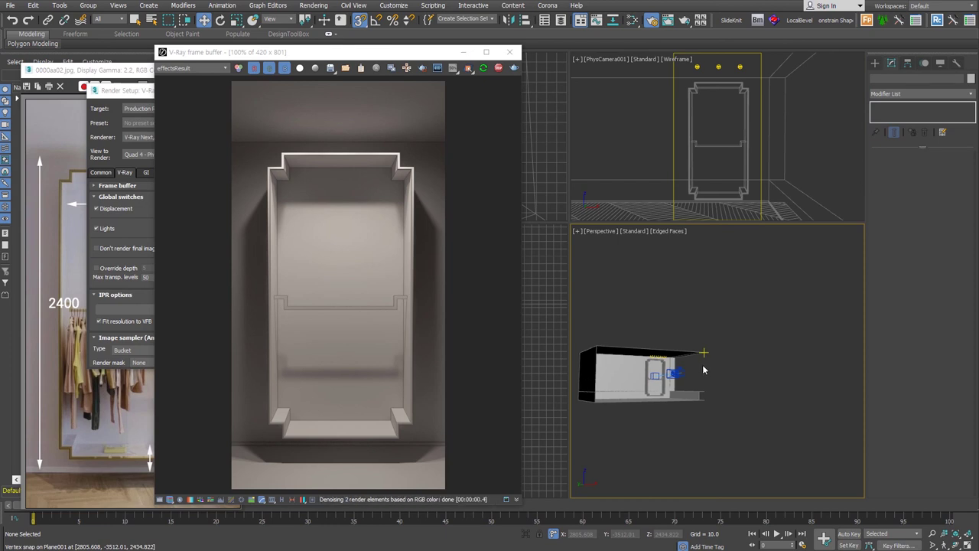
# Step: Draw a new plane VRayLight in the Left view using the vraylight command
pyautogui.write('lxvraylight')
pyautogui.press('Return')
pyautogui.press('F3')
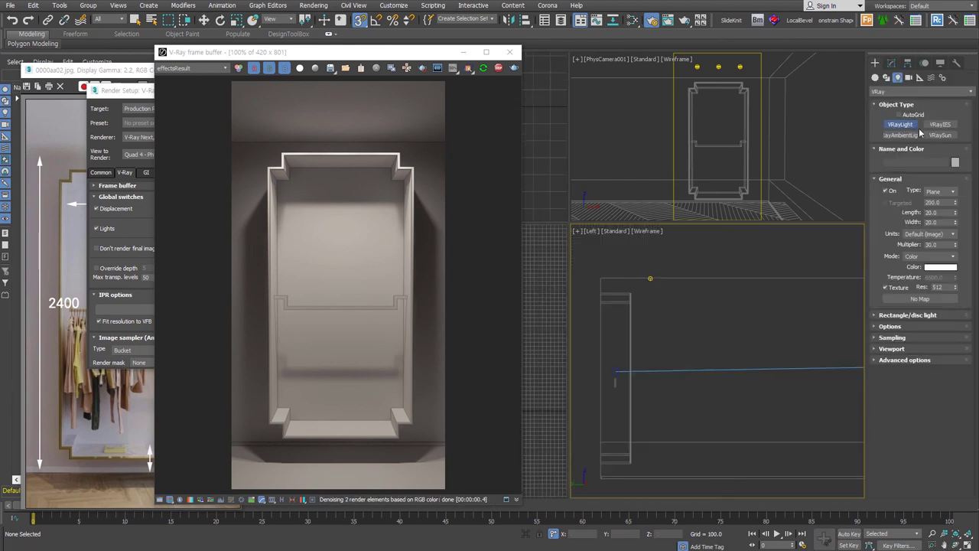
pyautogui.moveTo(649, 300); pyautogui.dragTo(742, 405)
pyautogui.scroll(-2, 721, 349)
pyautogui.scroll(-3, 721, 349)
pyautogui.keyDown('alt'); pyautogui.moveTo(721, 349); pyautogui.dragTo(698, 345, button='middle'); pyautogui.keyUp('alt')
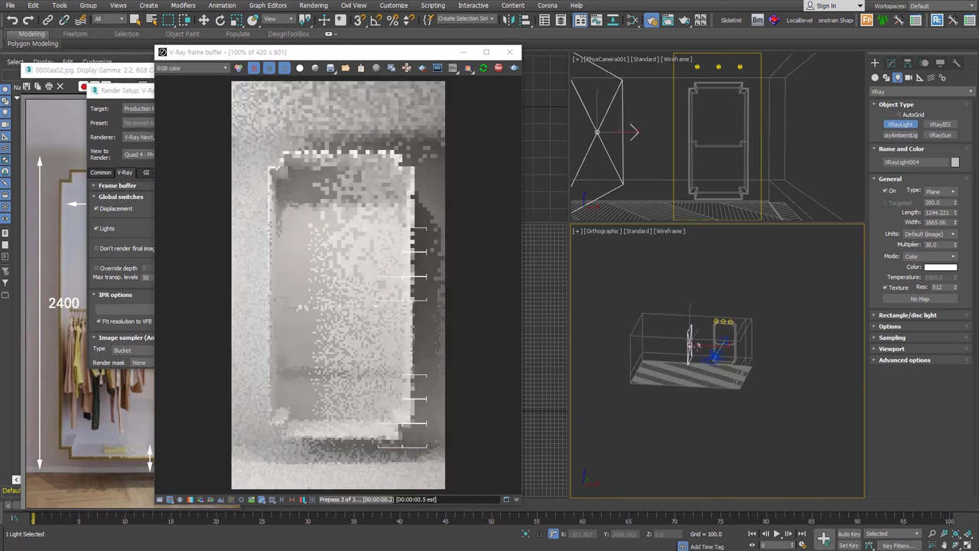
pyautogui.rightClick(697, 345)
# Step: Rotate the plane light to face the niche
pyautogui.rightClick(778, 353)
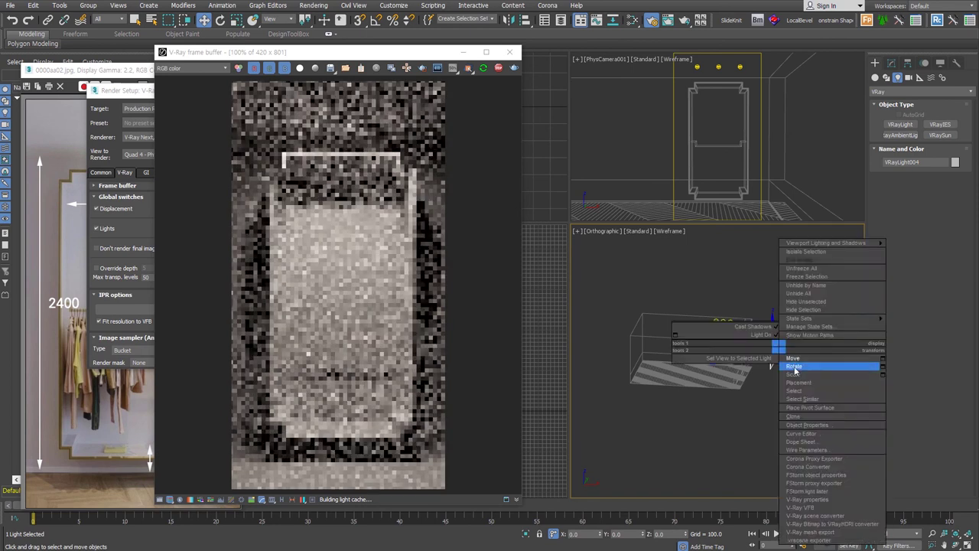
pyautogui.click(795, 367)
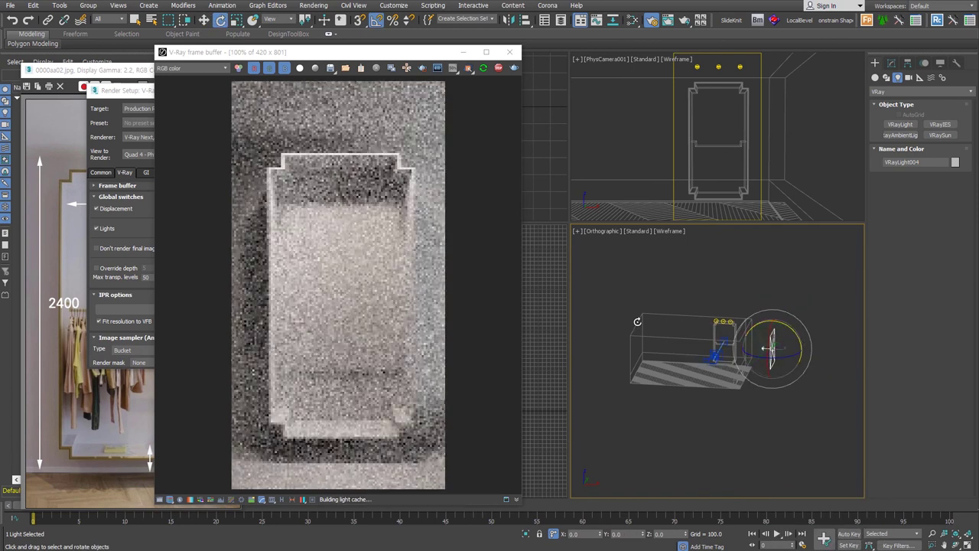
pyautogui.press('w')
pyautogui.keyDown('alt'); pyautogui.moveTo(689, 345); pyautogui.dragTo(760, 319, button='middle'); pyautogui.keyUp('alt')
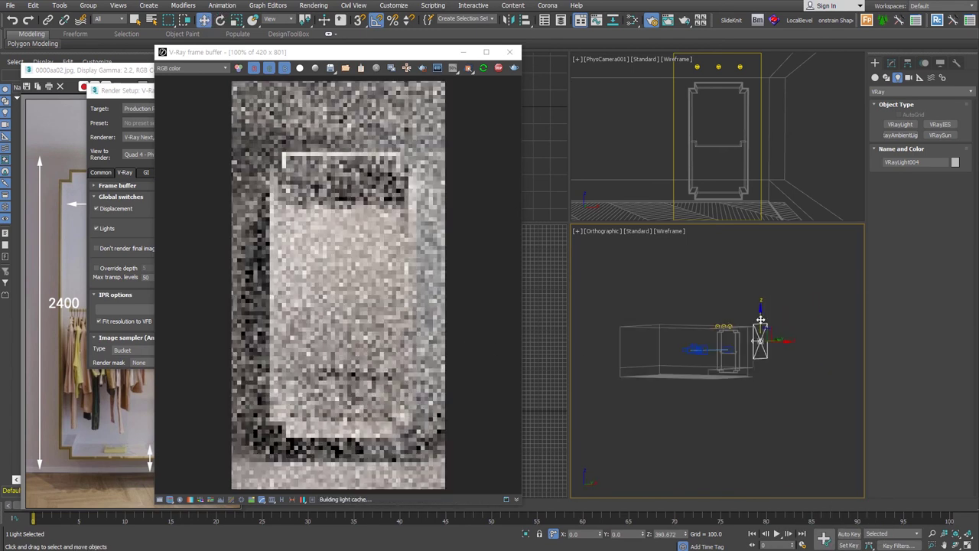
pyautogui.moveTo(394, 46); pyautogui.dragTo(475, 58)
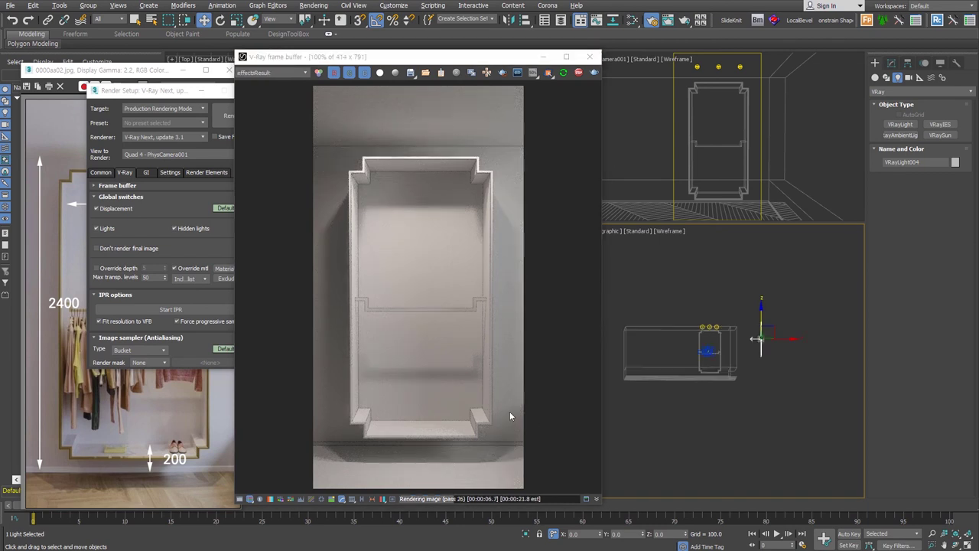
# Step: Narrow the plane light to about 582.771 width and raise it higher
pyautogui.keyDown('alt'); pyautogui.moveTo(768, 306); pyautogui.dragTo(755, 369, button='middle'); pyautogui.keyUp('alt')
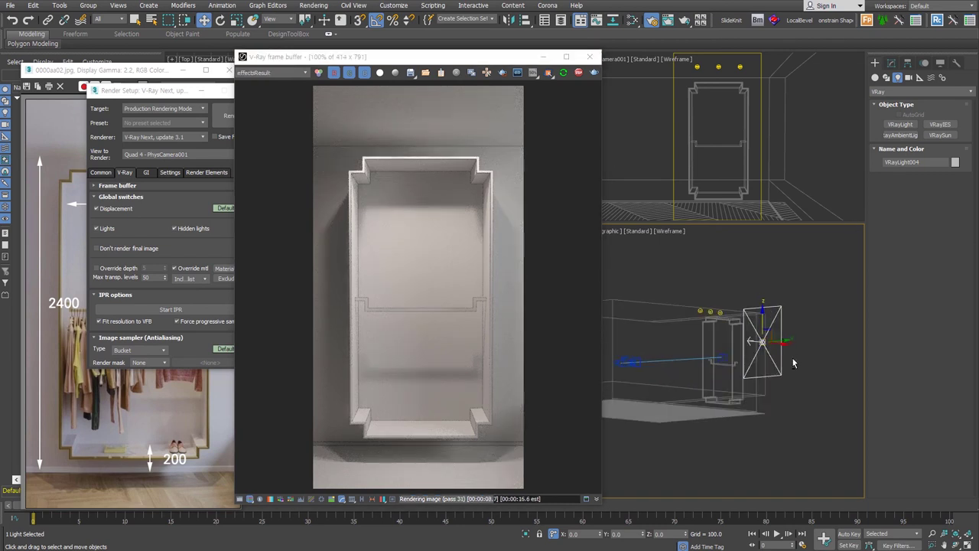
pyautogui.click(891, 63)
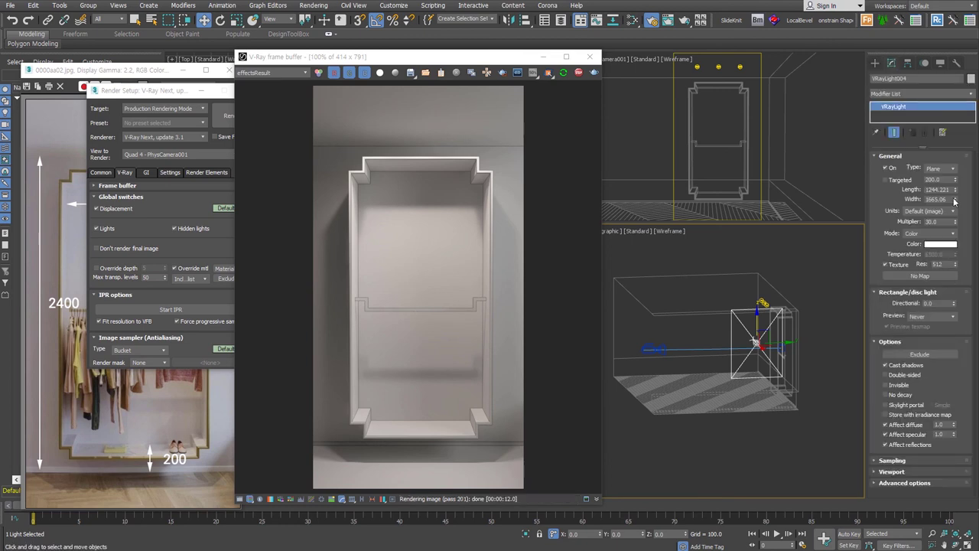
pyautogui.moveTo(954, 200); pyautogui.dragTo(954, 230)
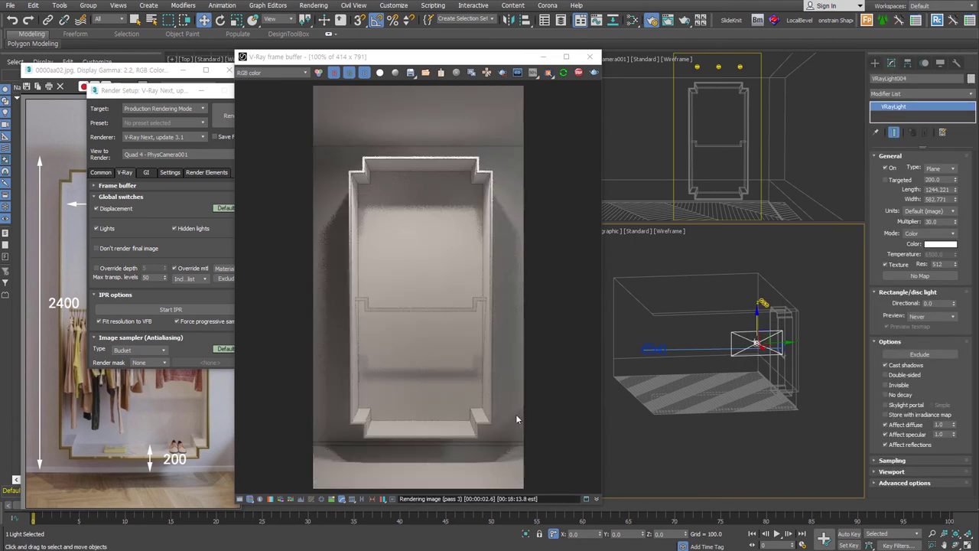
pyautogui.moveTo(778, 326); pyautogui.dragTo(777, 314)
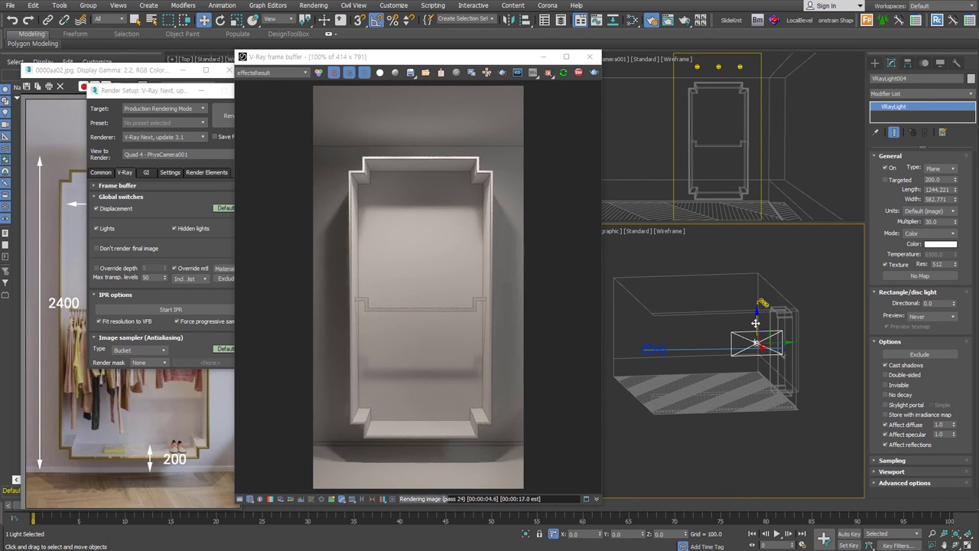
# Step: Set the plane fill light to Radiant power (W) units with multiplier 250
pyautogui.click(952, 210)
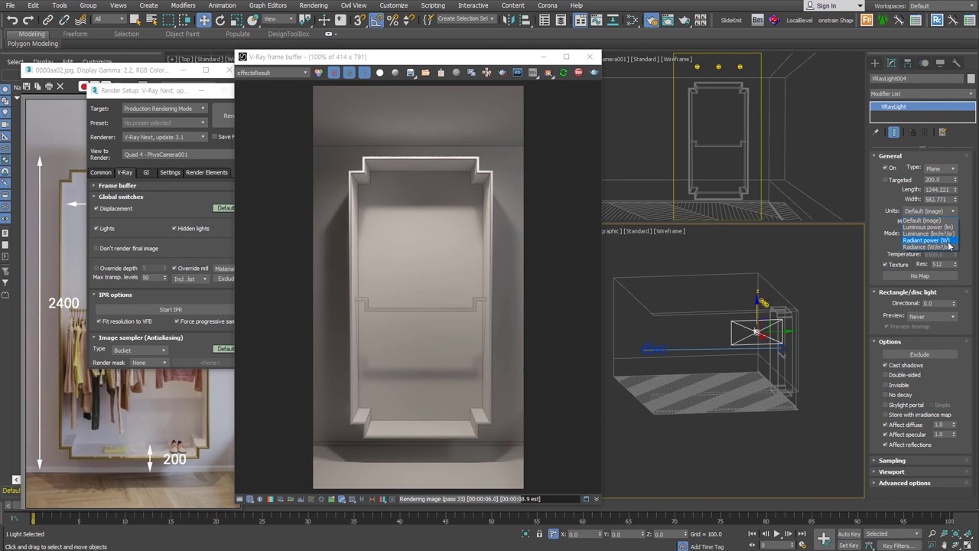
pyautogui.click(949, 241)
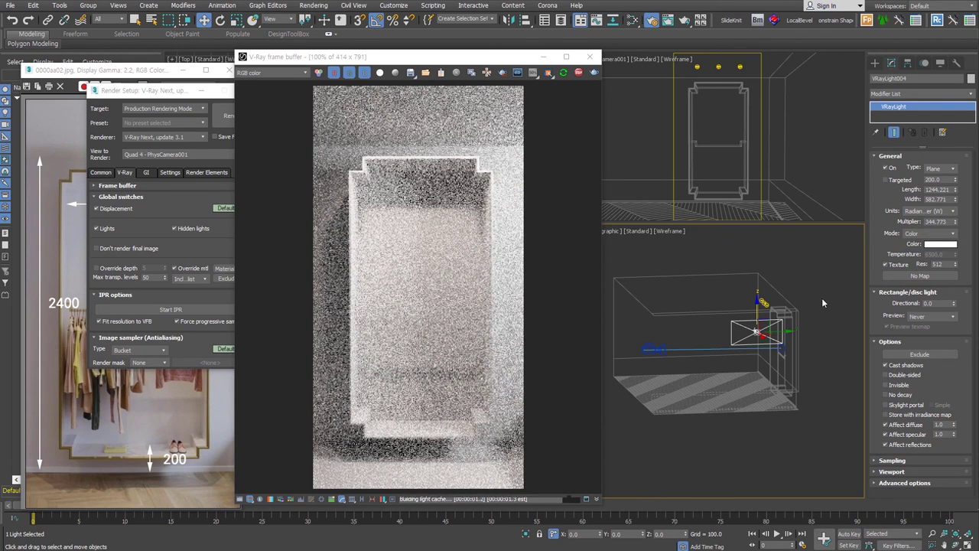
pyautogui.doubleClick(935, 222)
pyautogui.write('250')
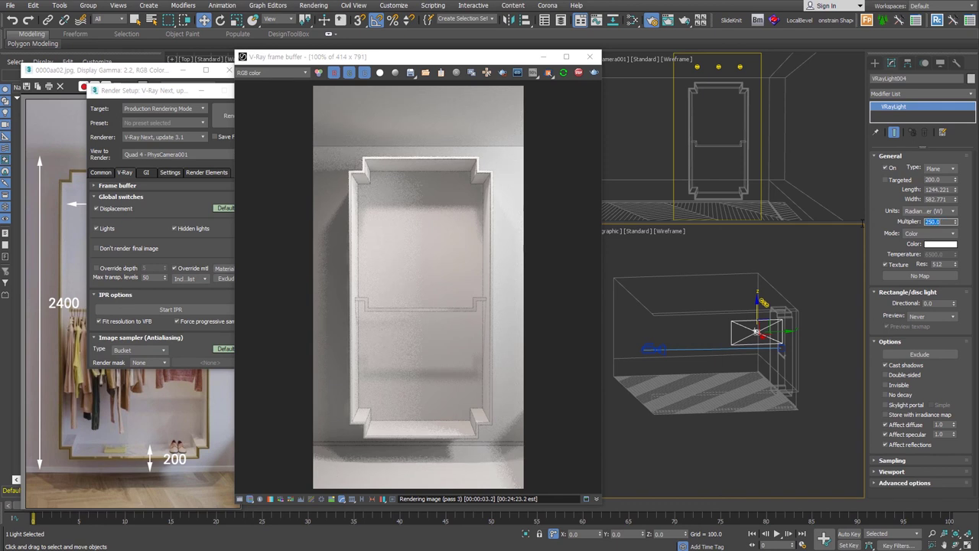
pyautogui.press('Return')
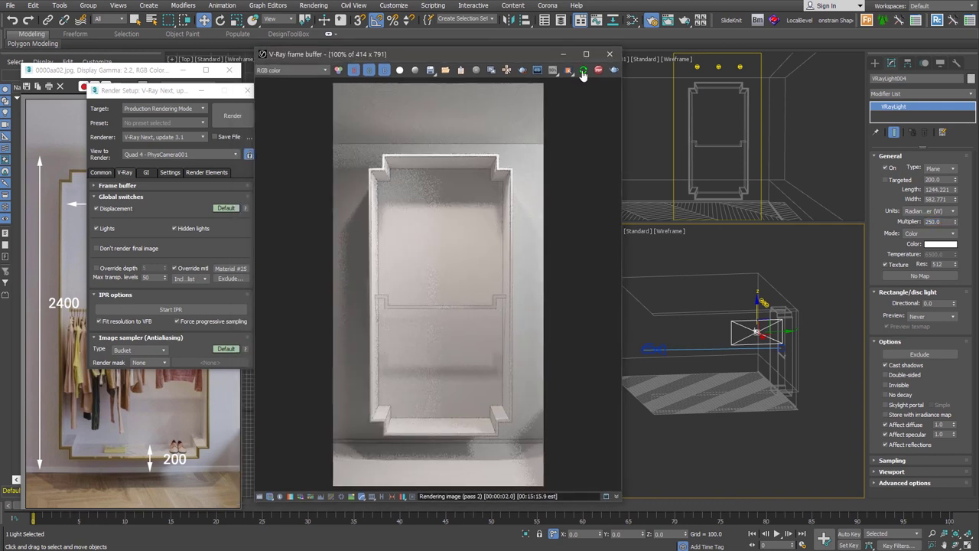
# Step: Set disc light VRayLight003's colour temperature to 6000
pyautogui.click(738, 68)
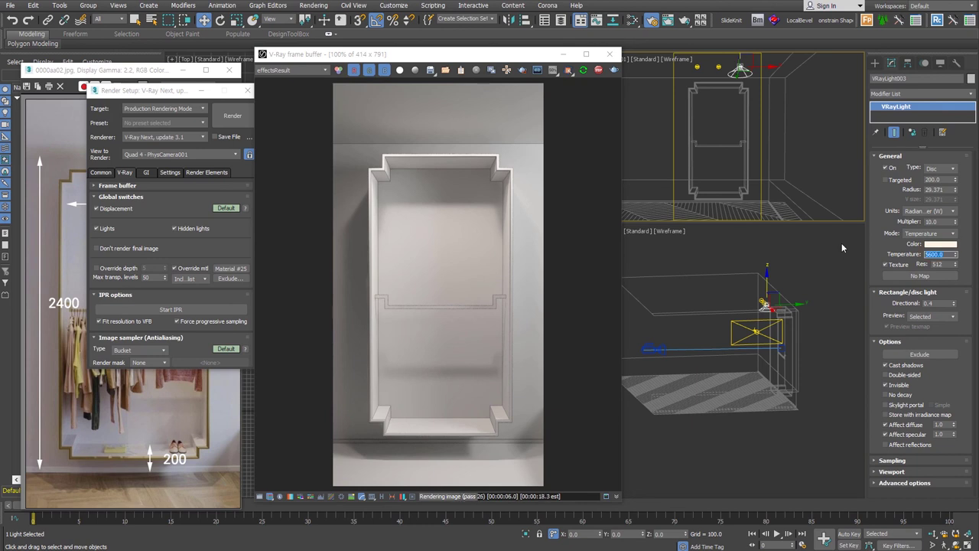
pyautogui.write('6000')
pyautogui.press('Return')
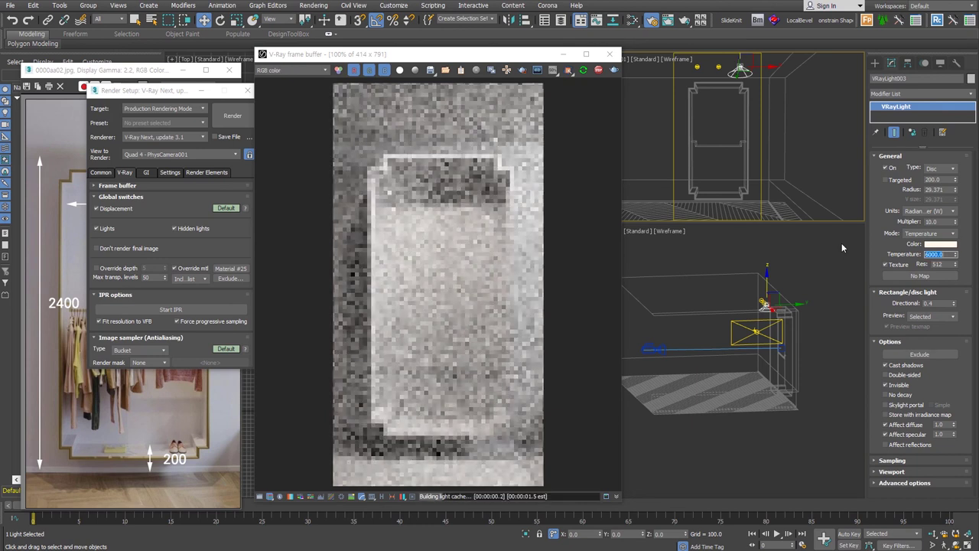
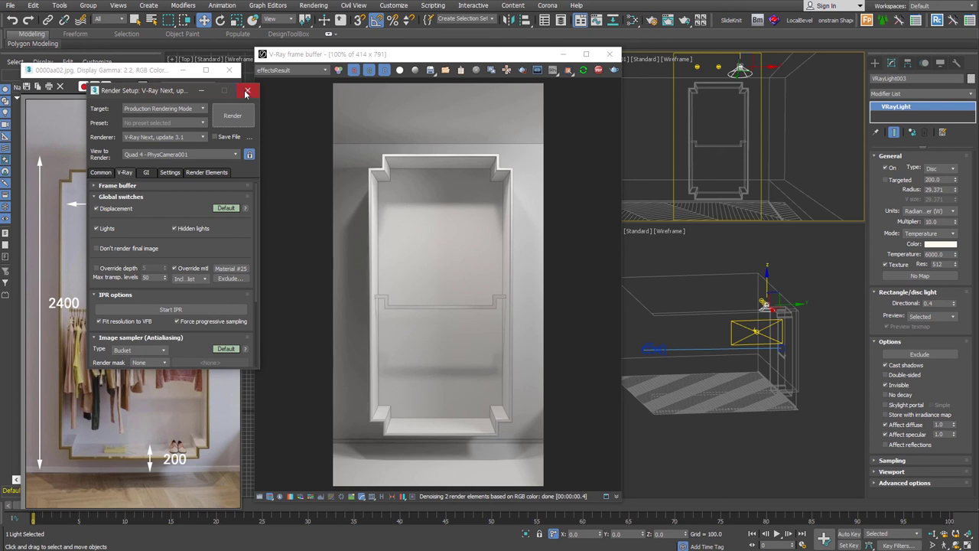
# Step: Close Render Setup and add a fresh VRayMtl to a cleared Slate Material Editor
pyautogui.click(246, 91)
pyautogui.press('m')
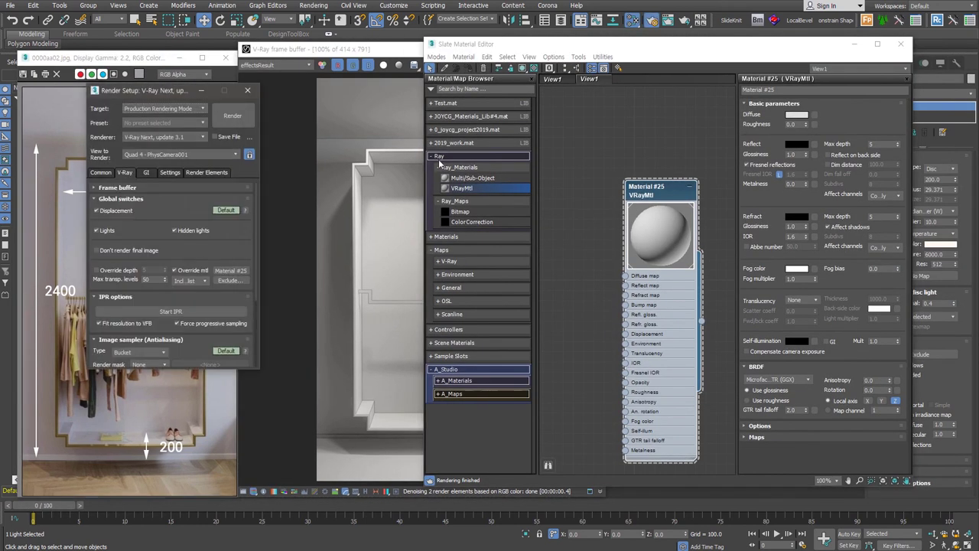
pyautogui.press('Delete')
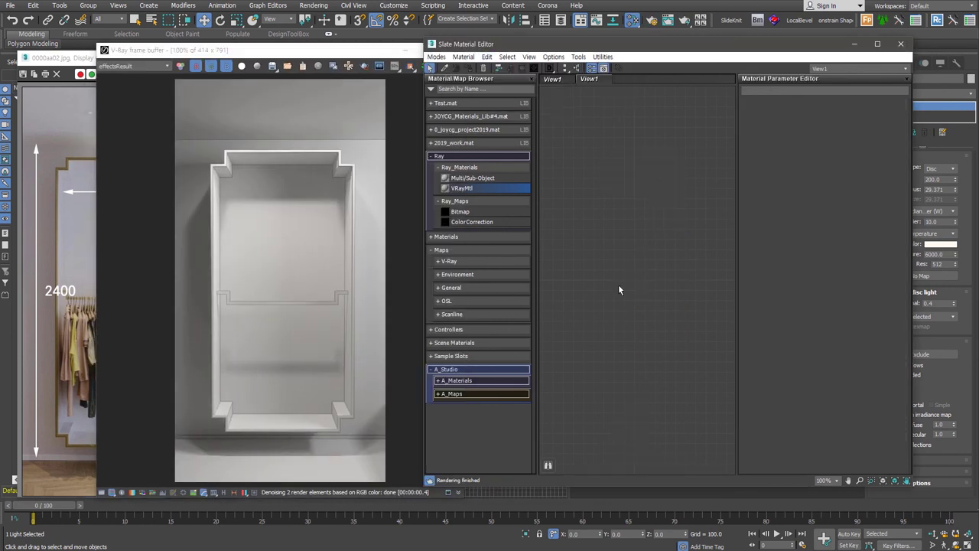
pyautogui.moveTo(461, 189); pyautogui.dragTo(605, 229)
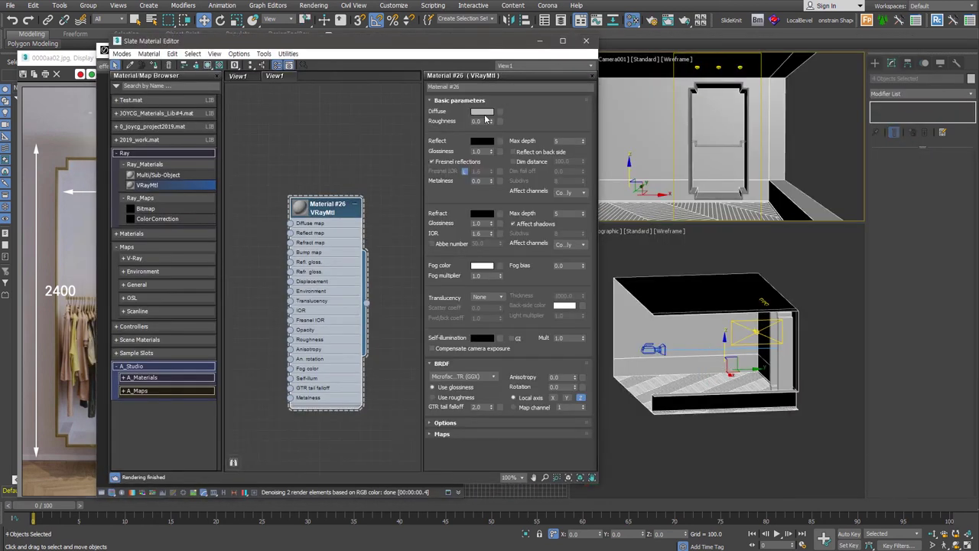
# Step: Make the material's diffuse and reflect white, glossiness 0.6, Ward BRDF, and add a second VRayMtl
pyautogui.click(482, 111)
pyautogui.doubleClick(298, 205)
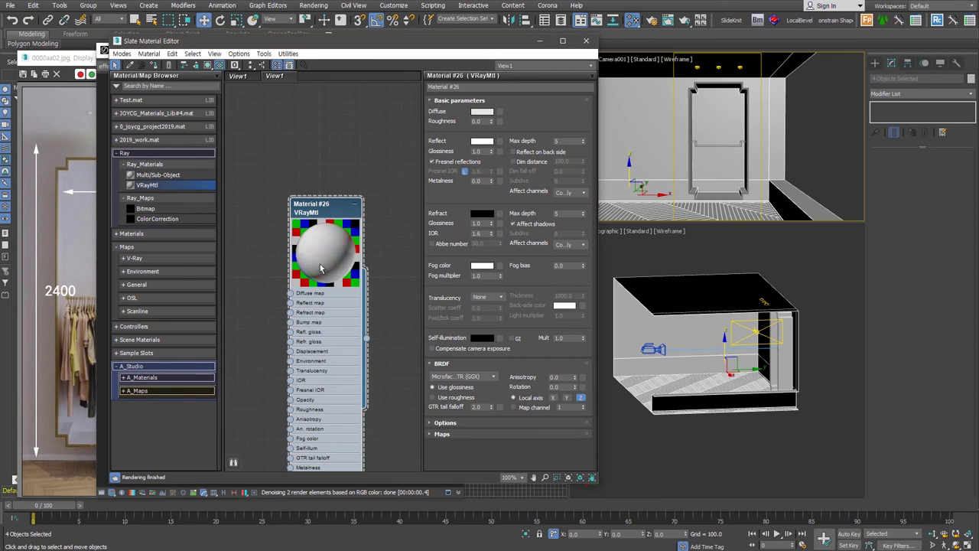
pyautogui.moveTo(257, 48); pyautogui.dragTo(329, 57)
pyautogui.write('0.6')
pyautogui.press('Return')
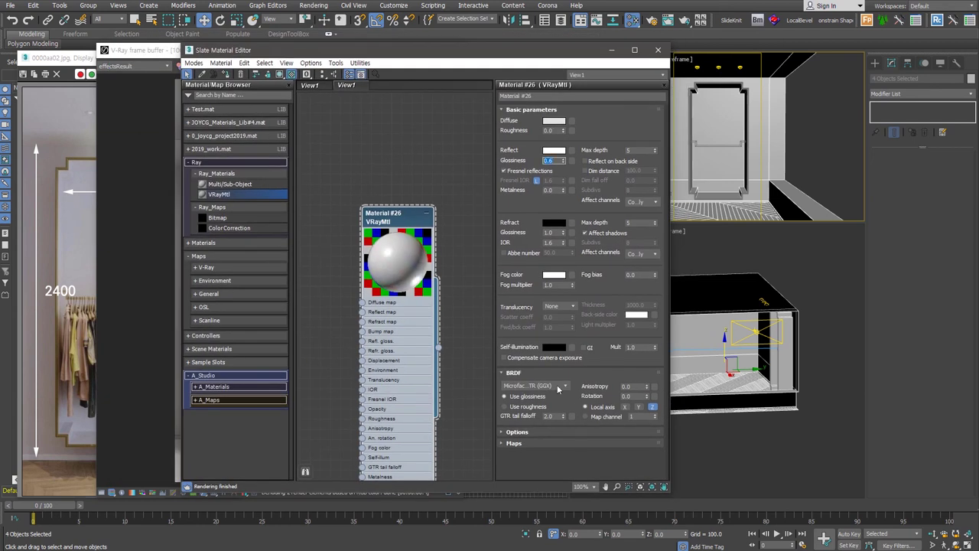
pyautogui.click(535, 386)
pyautogui.click(560, 410)
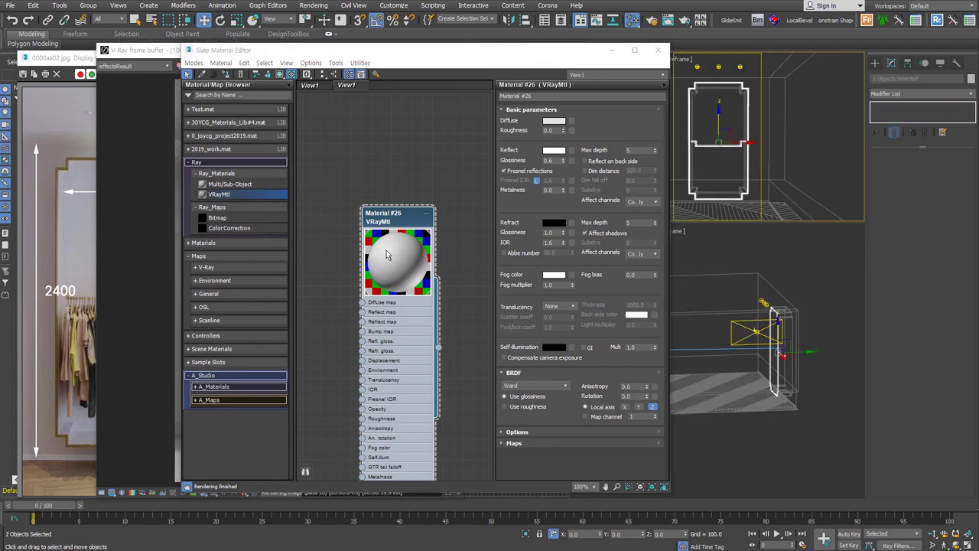
pyautogui.moveTo(218, 193); pyautogui.dragTo(350, 170)
# Step: Give the gold material a diffuse of brown sampled from the reference and brightened to gold
pyautogui.click(333, 130)
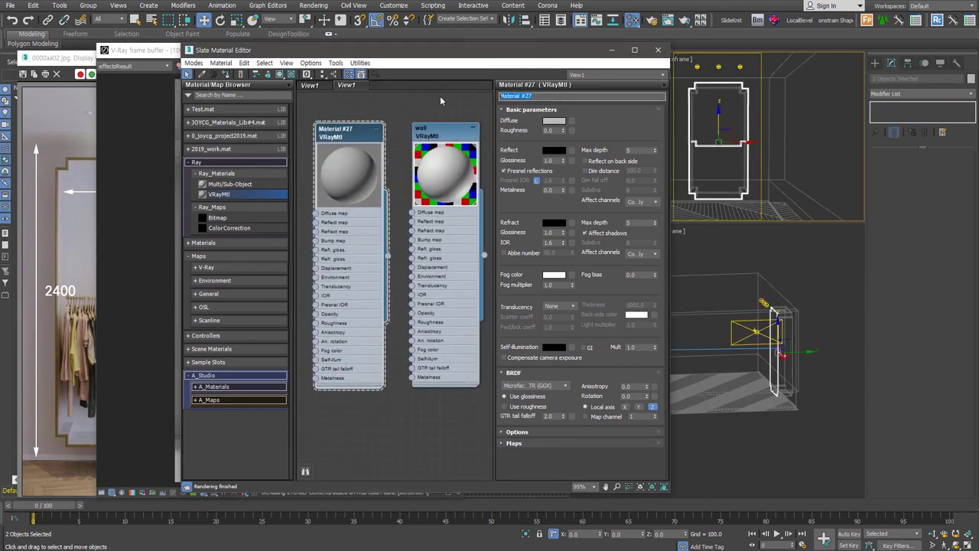
pyautogui.click(213, 142)
pyautogui.click(60, 182)
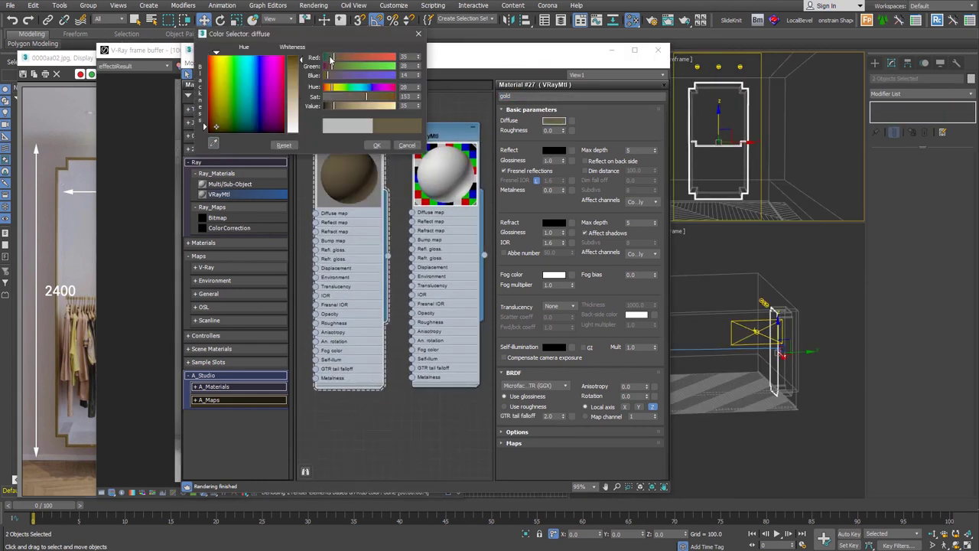
pyautogui.moveTo(331, 58); pyautogui.dragTo(360, 58)
pyautogui.click(376, 144)
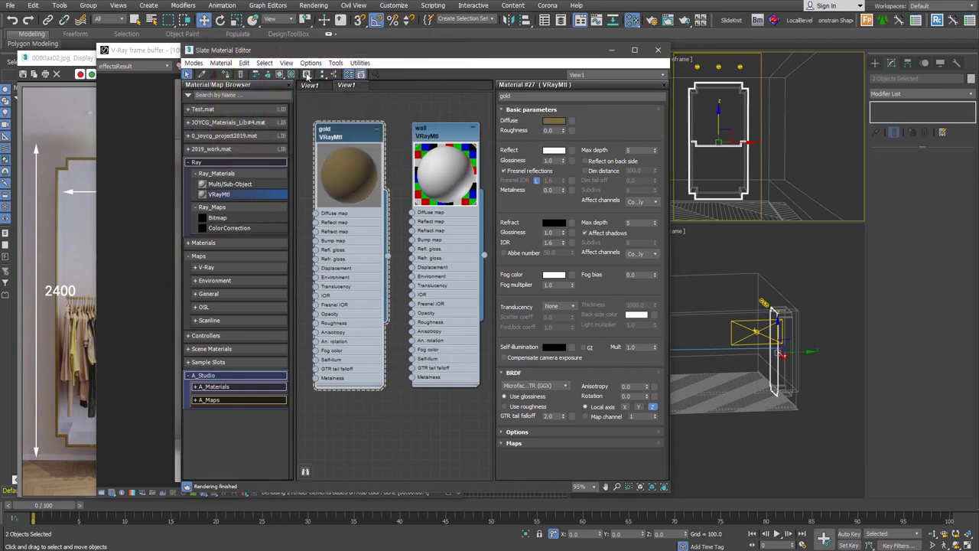
# Step: Set the gold reflection glossiness to 0.75 with a checkered preview background, then render
pyautogui.click(291, 74)
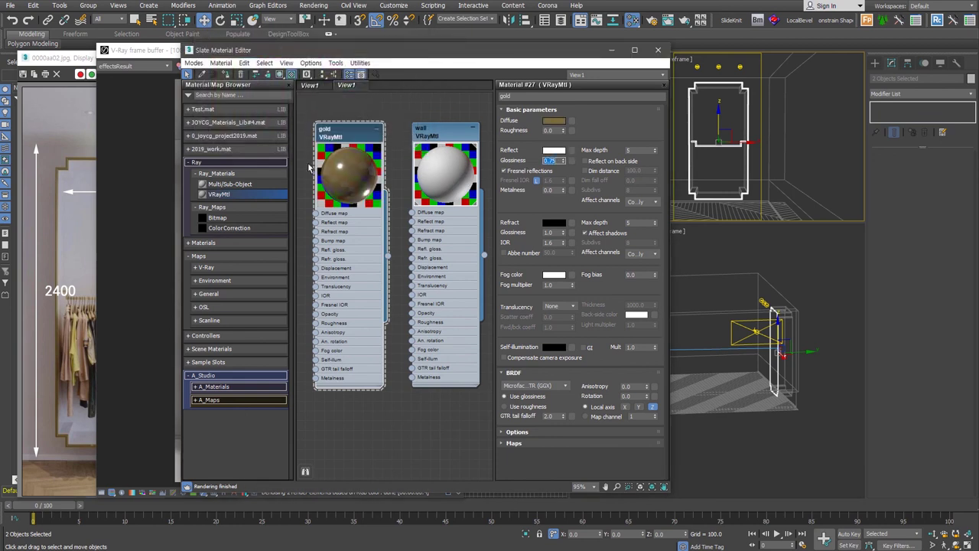
pyautogui.press('Return')
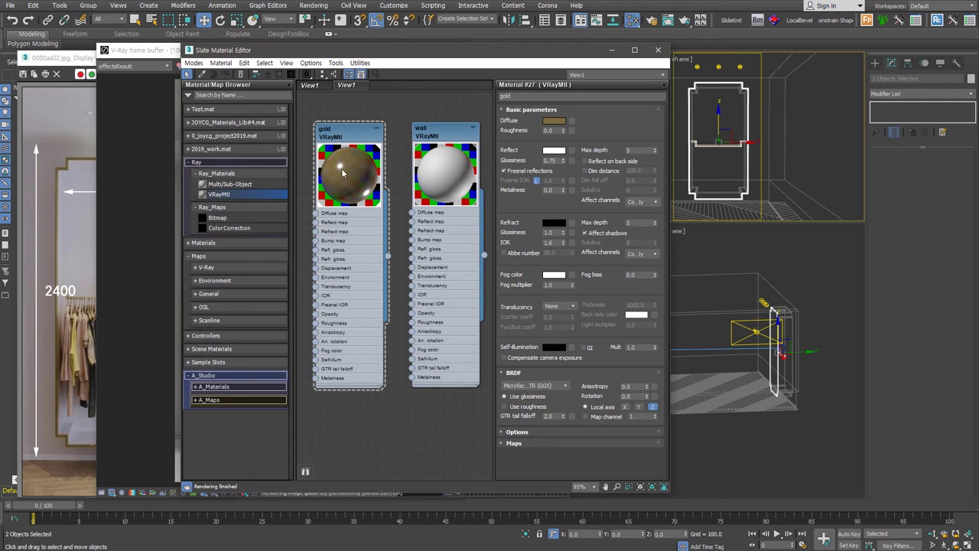
pyautogui.hotkey('shift', 'q')
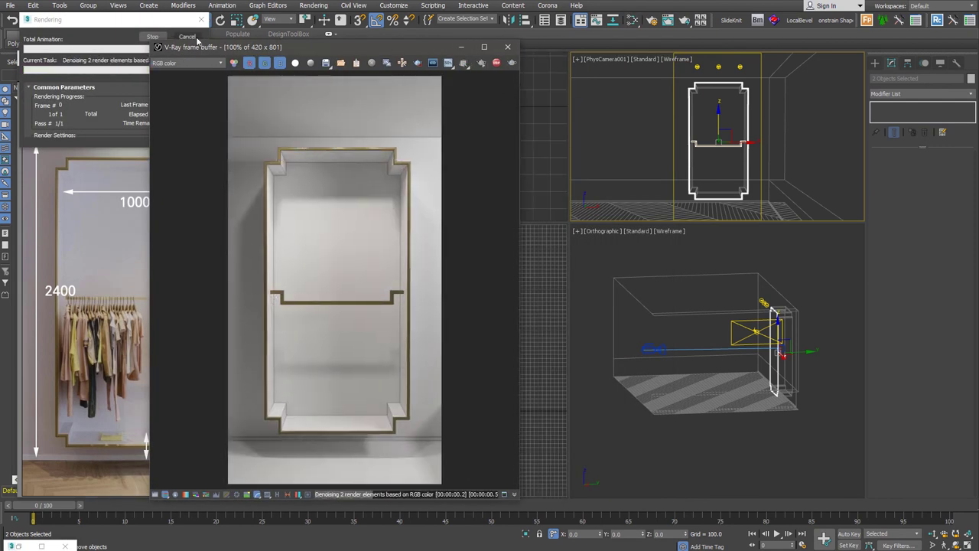
# Step: Start interactive rendering of the camera view
pyautogui.hotkey('shift', 'q')
pyautogui.click(313, 5)
pyautogui.click(328, 123)
pyautogui.click(268, 38)
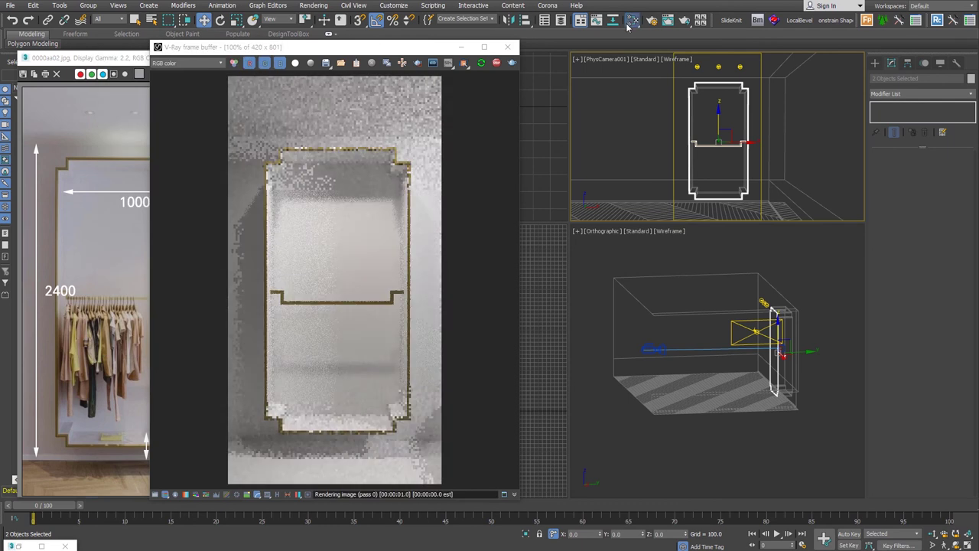
# Step: Change the wall material's diffuse colour to light grey
pyautogui.press('m')
pyautogui.click(809, 124)
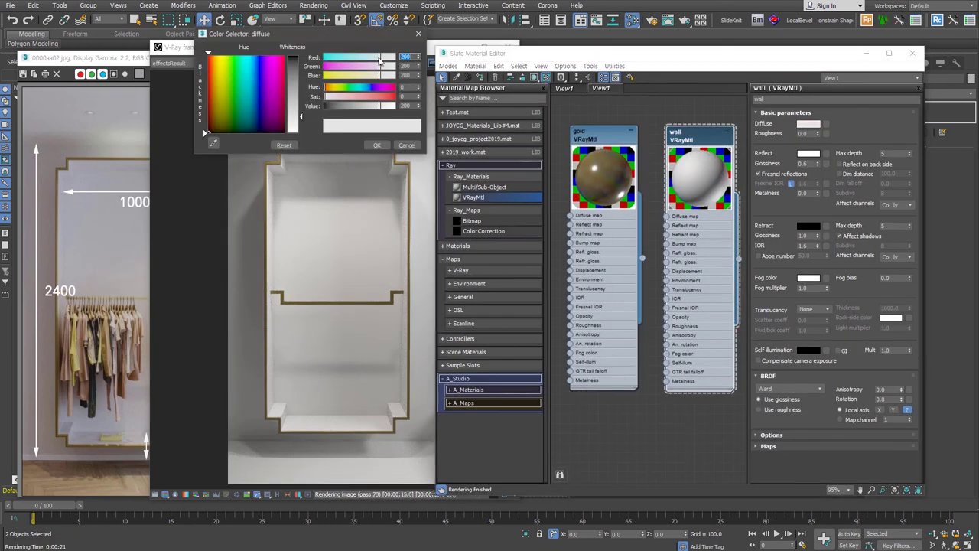
pyautogui.moveTo(419, 105); pyautogui.dragTo(419, 102)
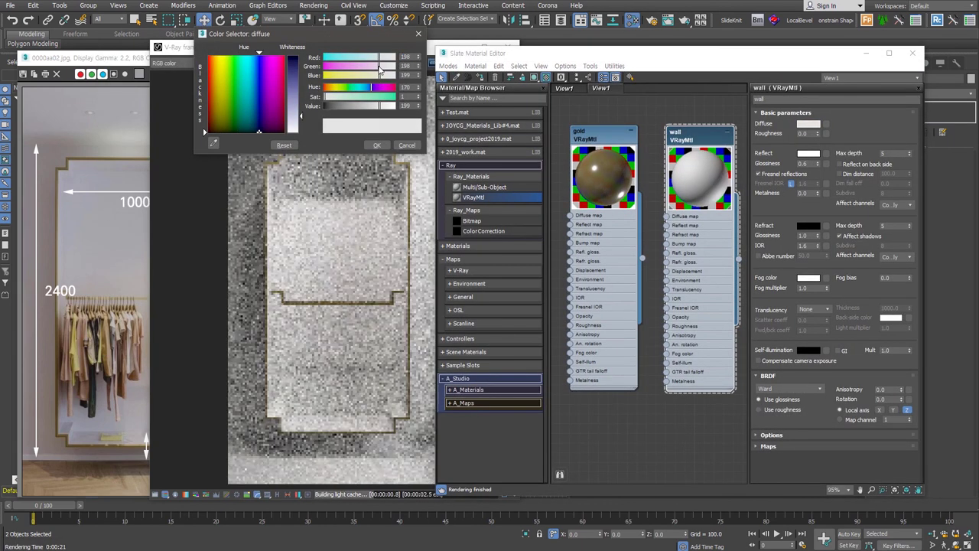
pyautogui.click(376, 145)
pyautogui.moveTo(629, 53)
pyautogui.mouseDown()
pyautogui.moveTo(543, 186)
pyautogui.moveTo(530, 176)
pyautogui.mouseUp()
# Step: Give the lamp a warm cream light colour and directional 0.55, then select all three lights
pyautogui.click(949, 244)
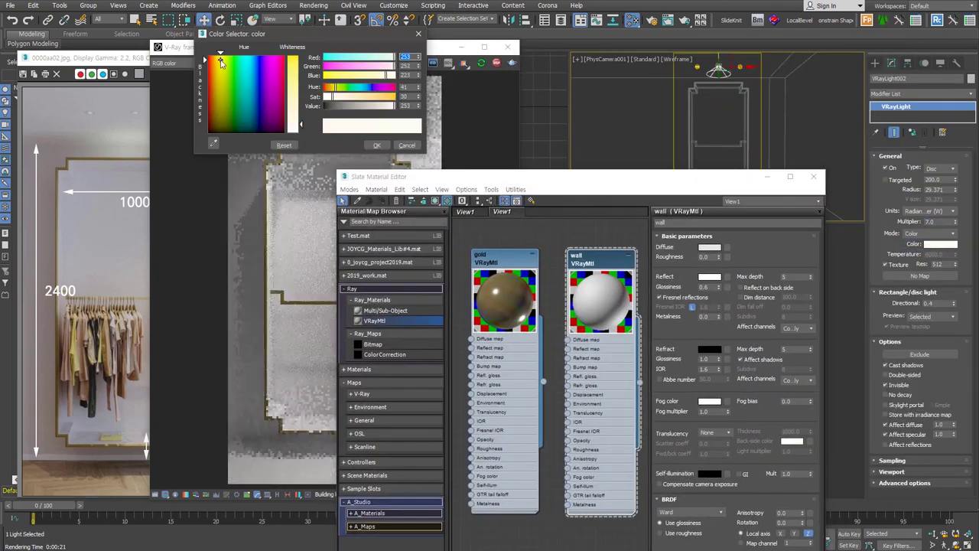
pyautogui.moveTo(590, 184)
pyautogui.mouseDown()
pyautogui.moveTo(738, 156)
pyautogui.moveTo(549, 147)
pyautogui.mouseUp()
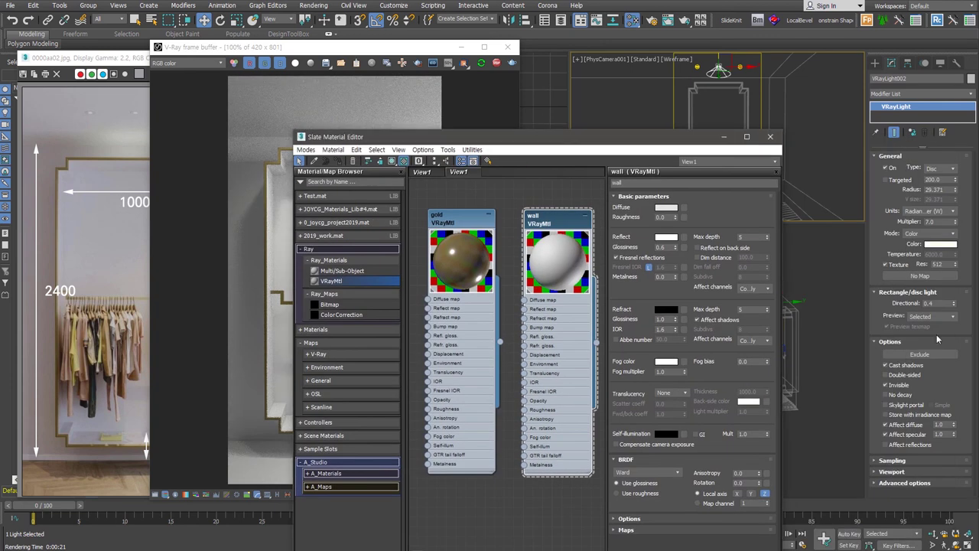
pyautogui.write('0.55')
pyautogui.press('Return')
pyautogui.moveTo(459, 136); pyautogui.dragTo(634, 127)
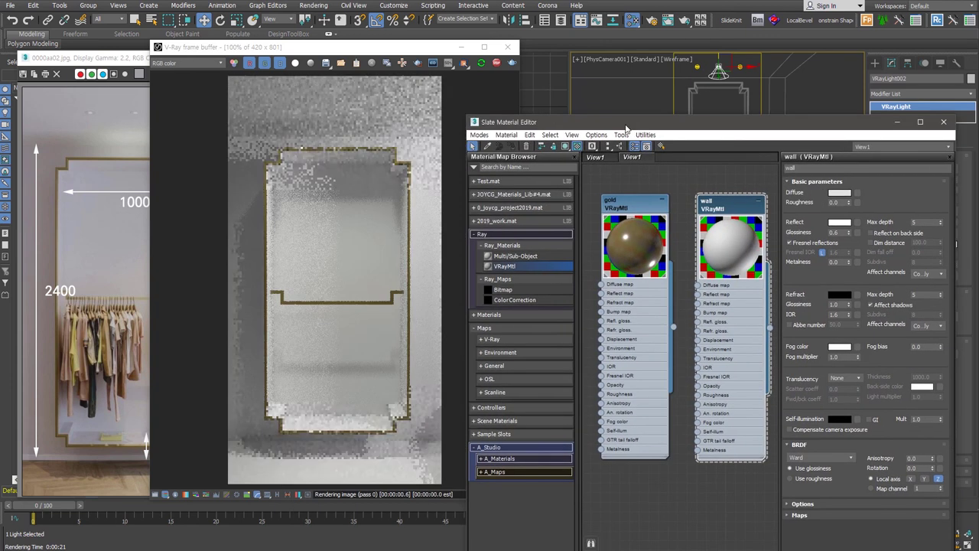
pyautogui.click(945, 127)
pyautogui.moveTo(685, 55); pyautogui.dragTo(761, 84)
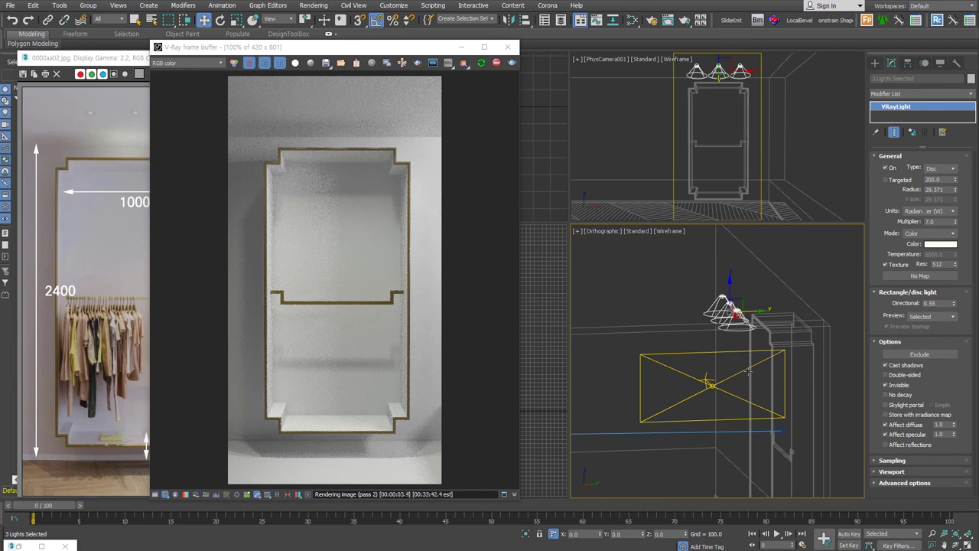
pyautogui.moveTo(750, 372)
pyautogui.keyDown('alt'); pyautogui.mouseDown(button='middle')
pyautogui.moveTo(763, 339)
pyautogui.moveTo(782, 371)
pyautogui.mouseUp(button='middle'); pyautogui.keyUp('alt')
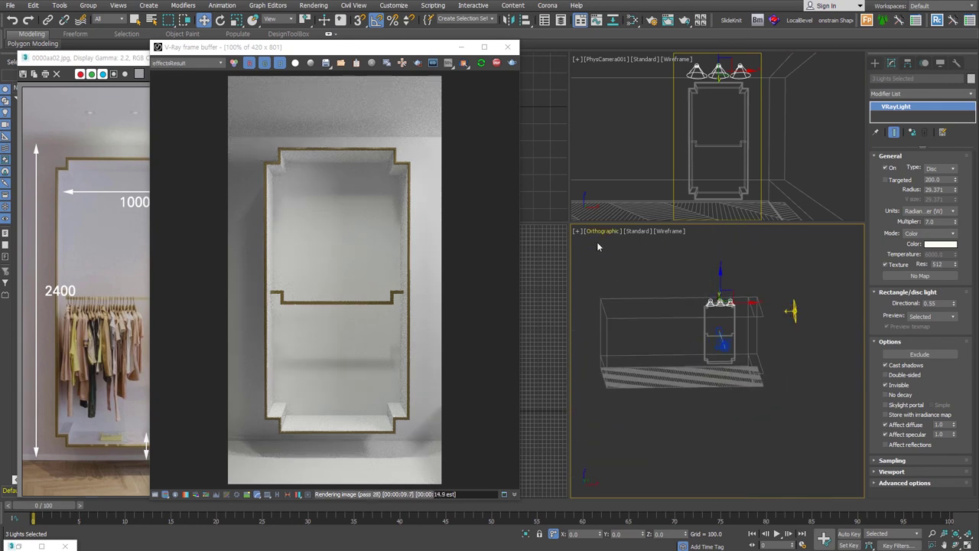
# Step: Set PhysCamera001's white balance to a custom pale grey sampled from the rendered wall
pyautogui.click(601, 61)
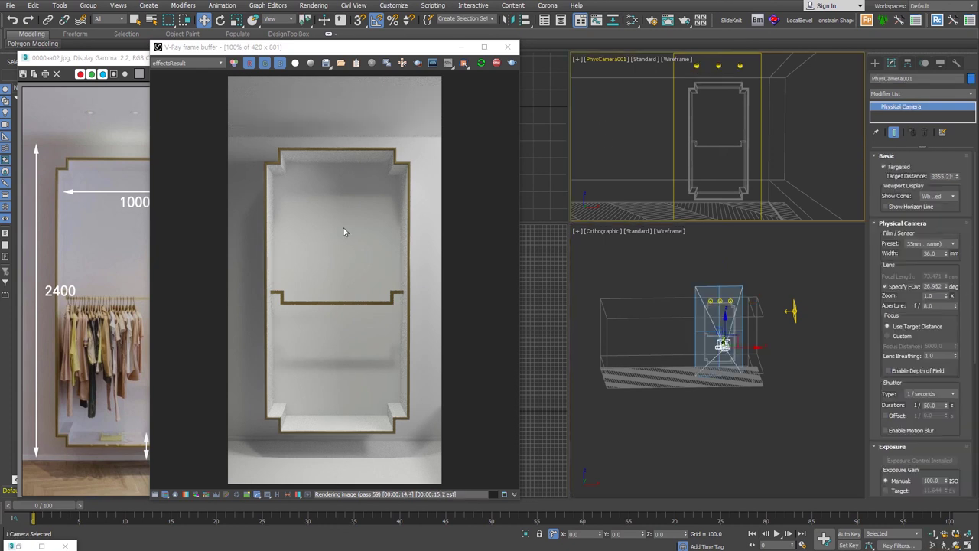
pyautogui.scroll(-5, 918, 306)
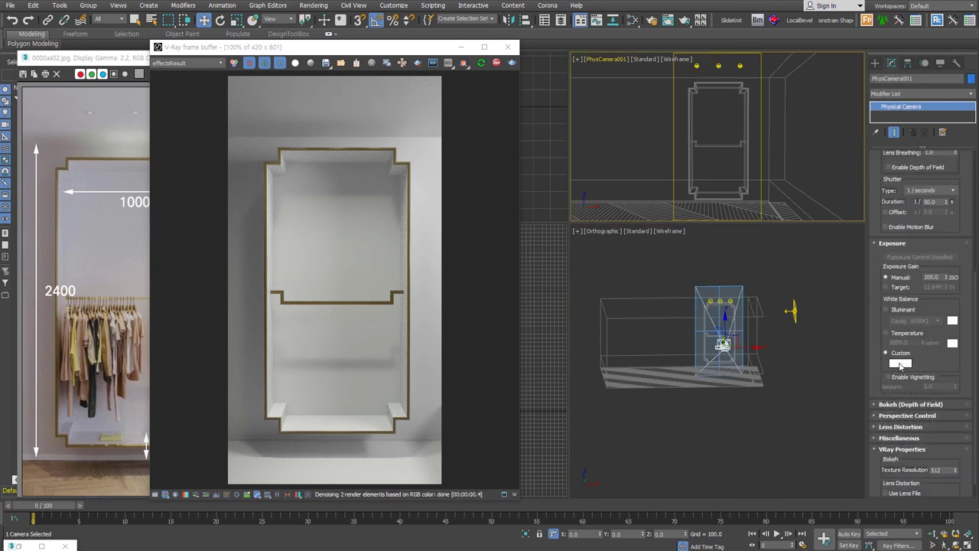
pyautogui.click(900, 363)
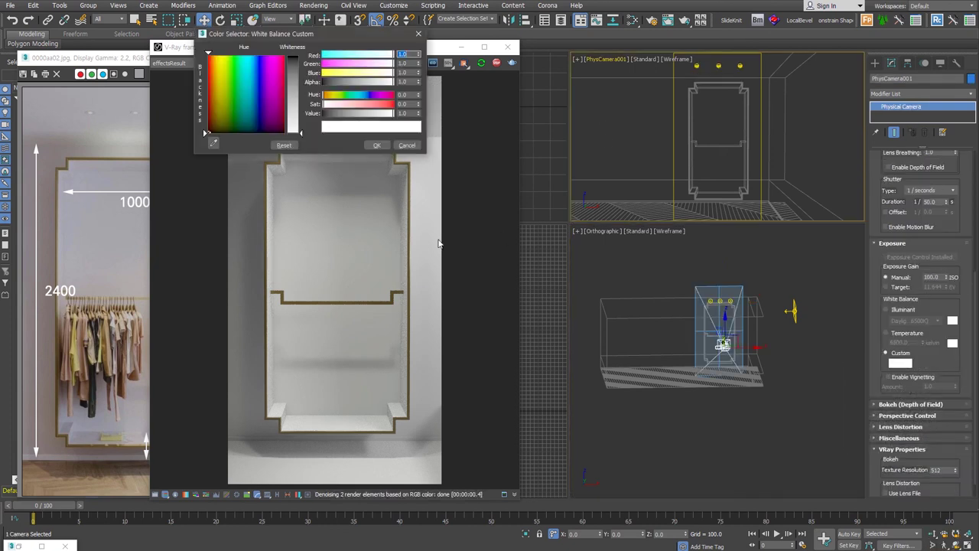
pyautogui.click(317, 232)
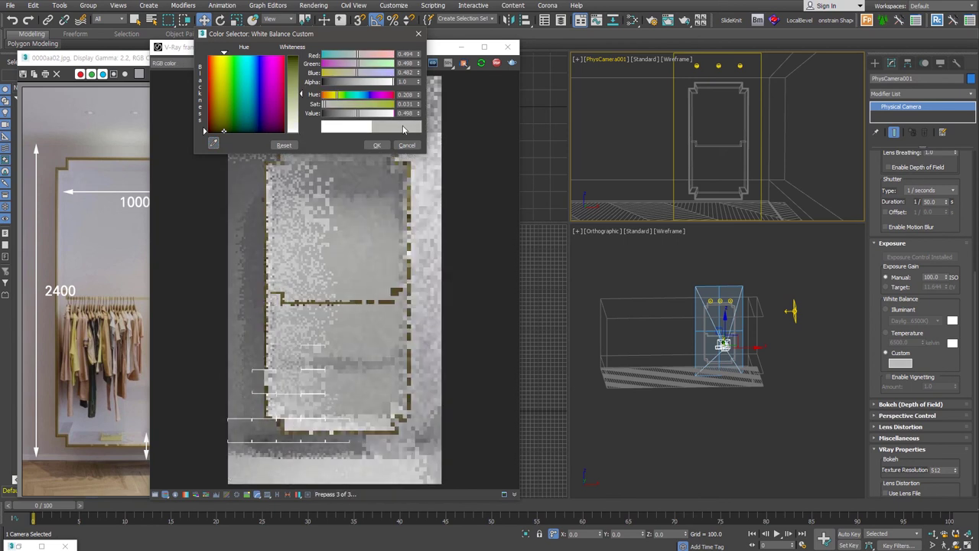
pyautogui.moveTo(224, 129); pyautogui.dragTo(222, 119)
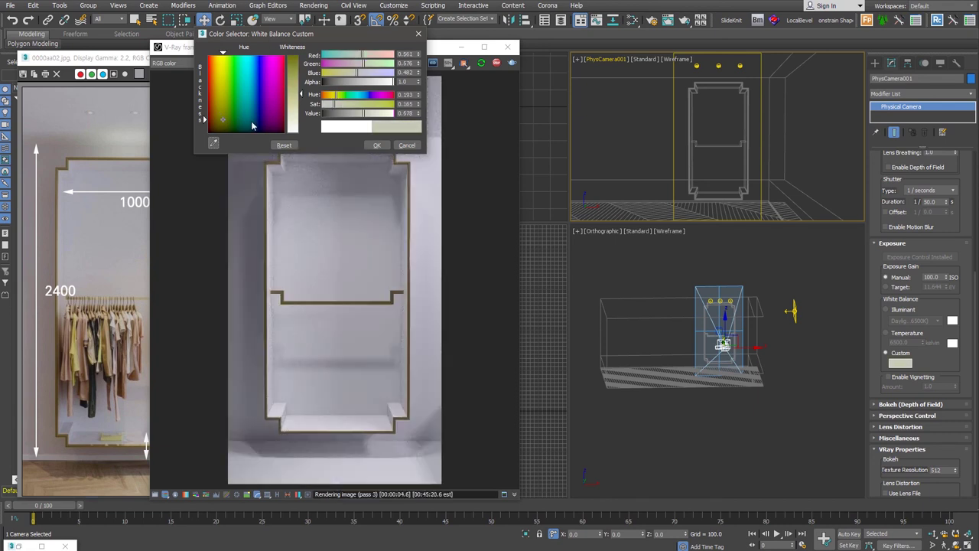
pyautogui.click(224, 127)
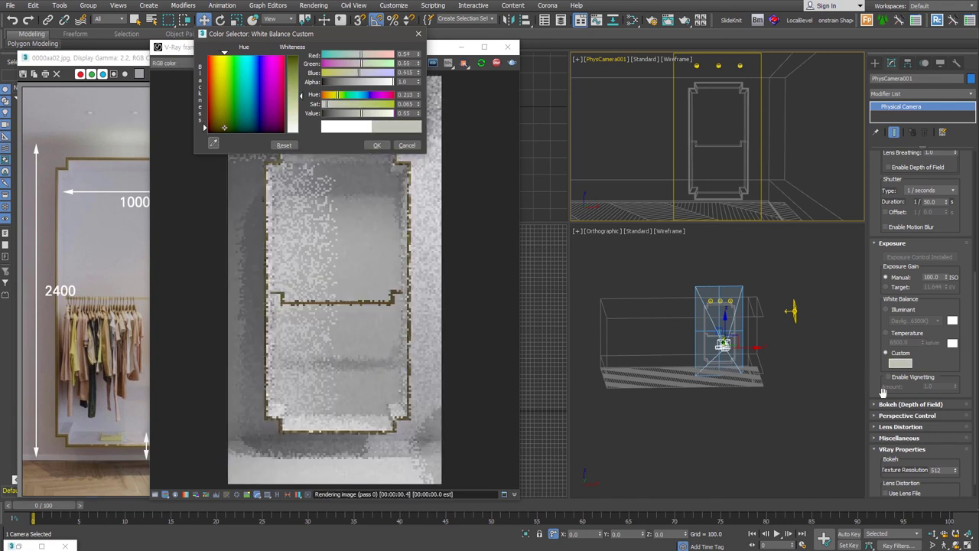
pyautogui.click(378, 145)
pyautogui.moveTo(351, 46); pyautogui.dragTo(467, 42)
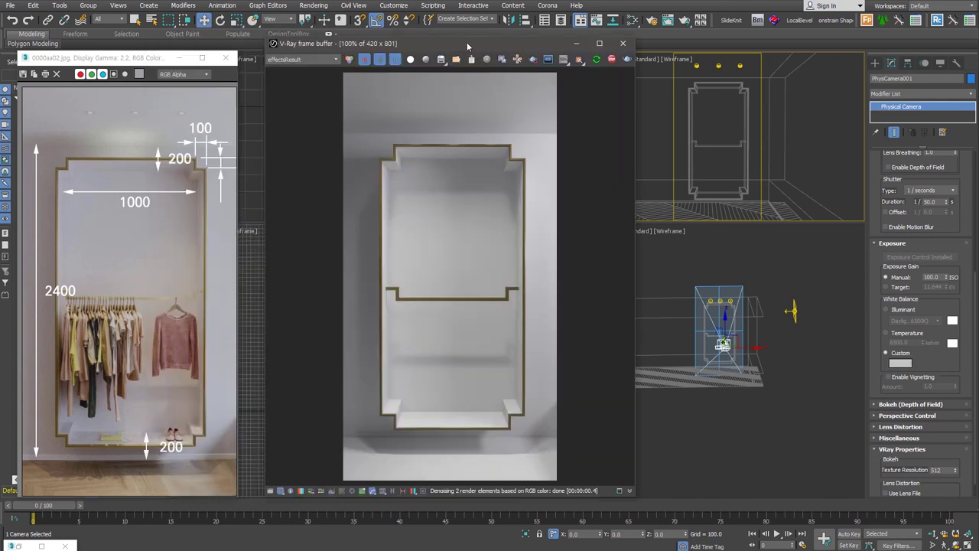